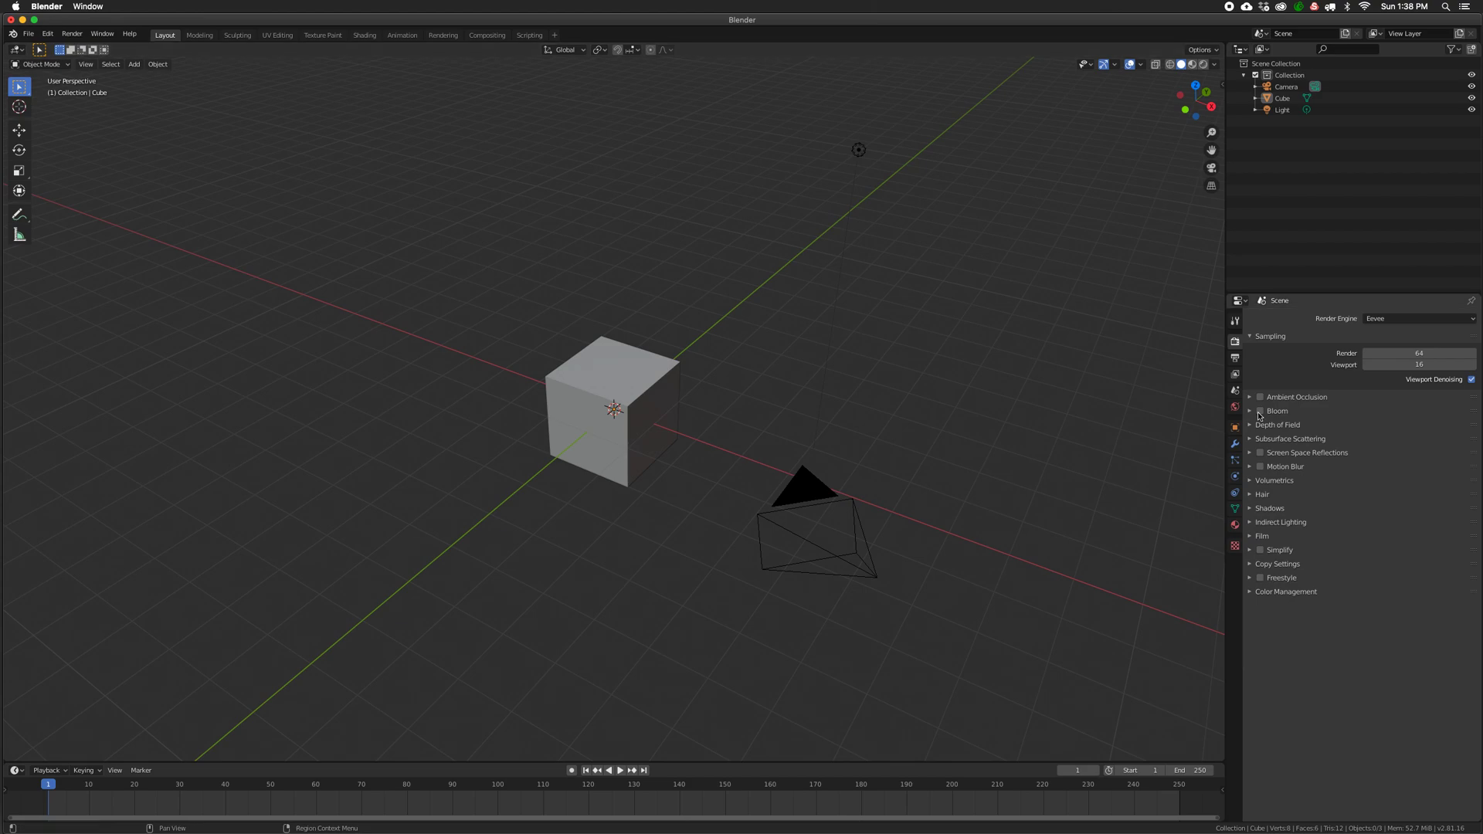
Delete the default cube and add a Monkey mesh at the scene origin.
{"action": "left_click", "coordinate": [560, 434]}
{"action": "key", "text": "x"}
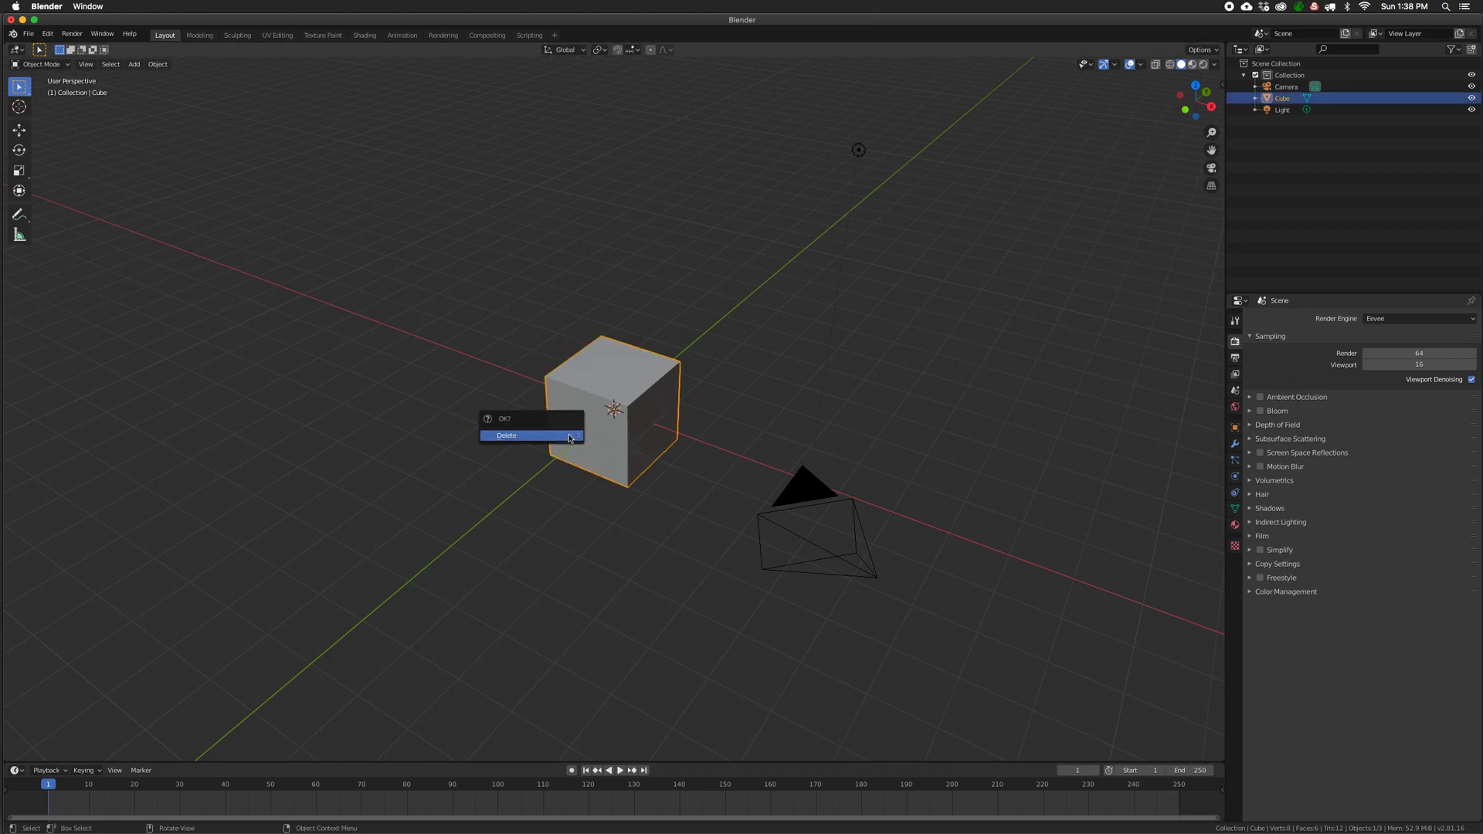
{"action": "left_click", "coordinate": [561, 437]}
{"action": "key", "text": "shift+a"}
{"action": "mouse_move", "coordinate": [563, 436]}
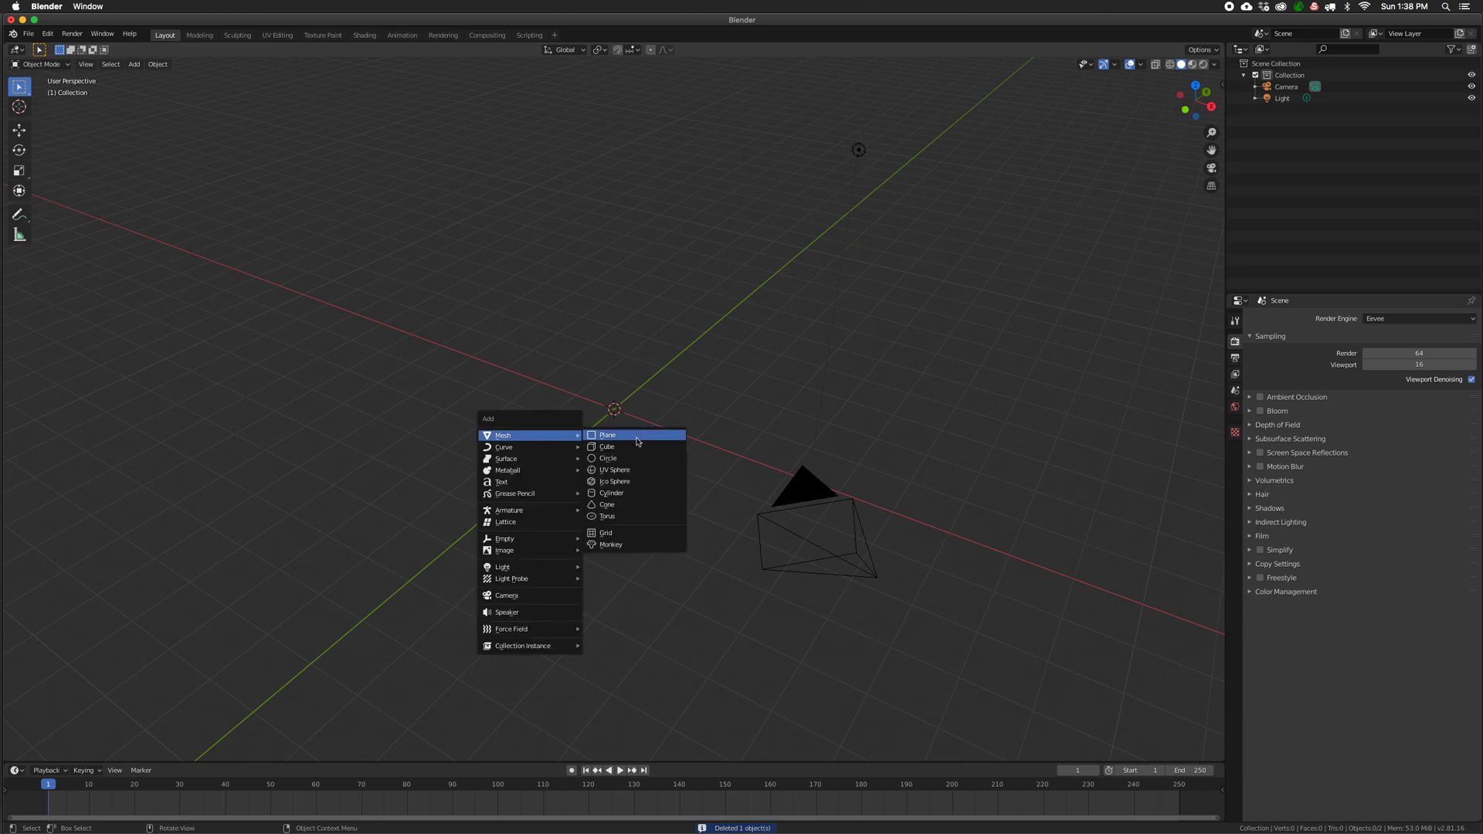
{"action": "left_click", "coordinate": [633, 549]}
Apply smooth shading to the monkey head.
{"action": "scroll", "coordinate": [631, 487], "scroll_direction": "up", "scroll_amount": 4}
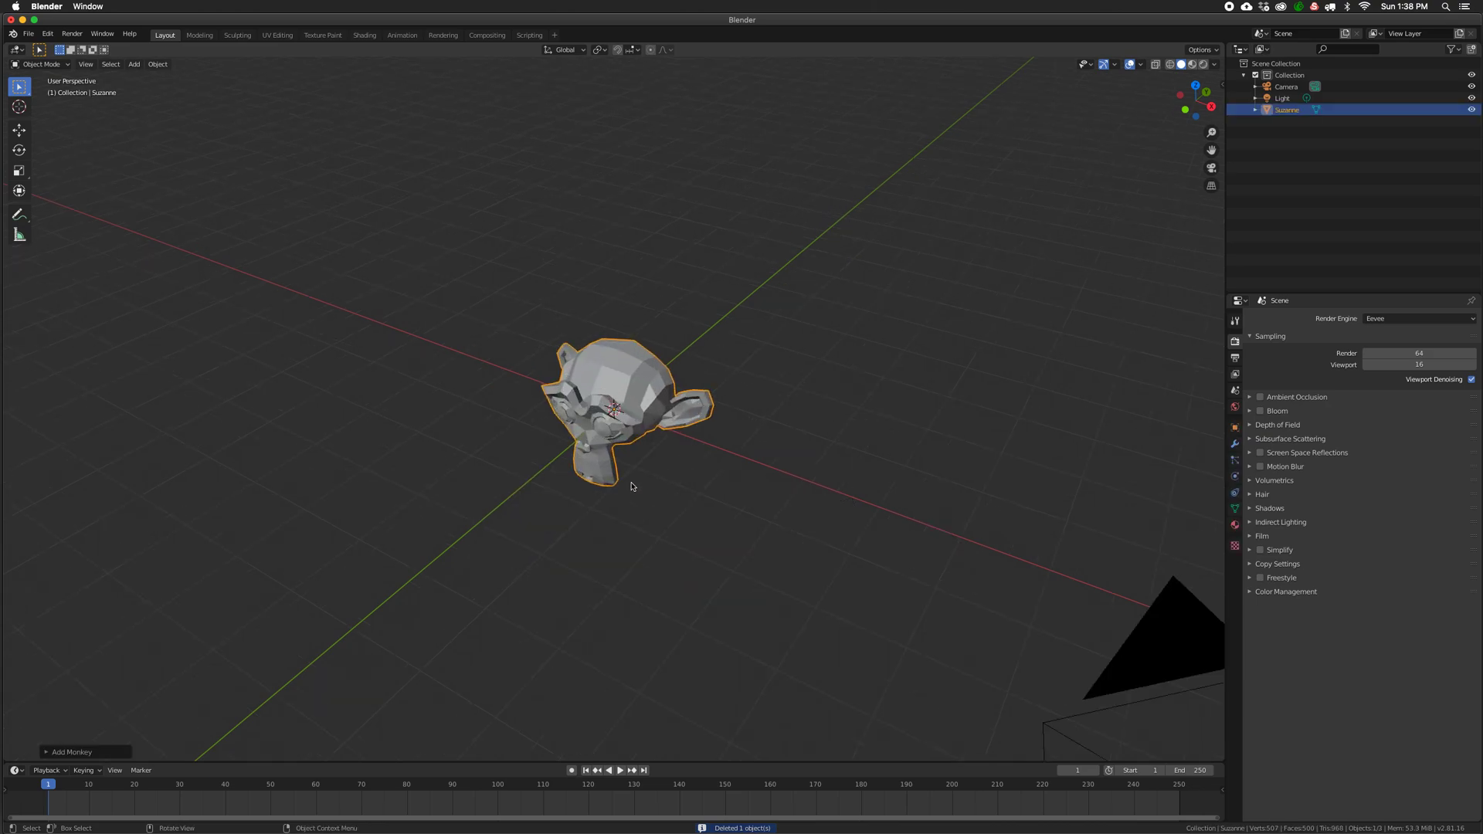
{"action": "middle_click_drag", "start_coordinate": [631, 487], "coordinate": [665, 448]}
{"action": "scroll", "coordinate": [641, 463], "scroll_direction": "up", "scroll_amount": 3}
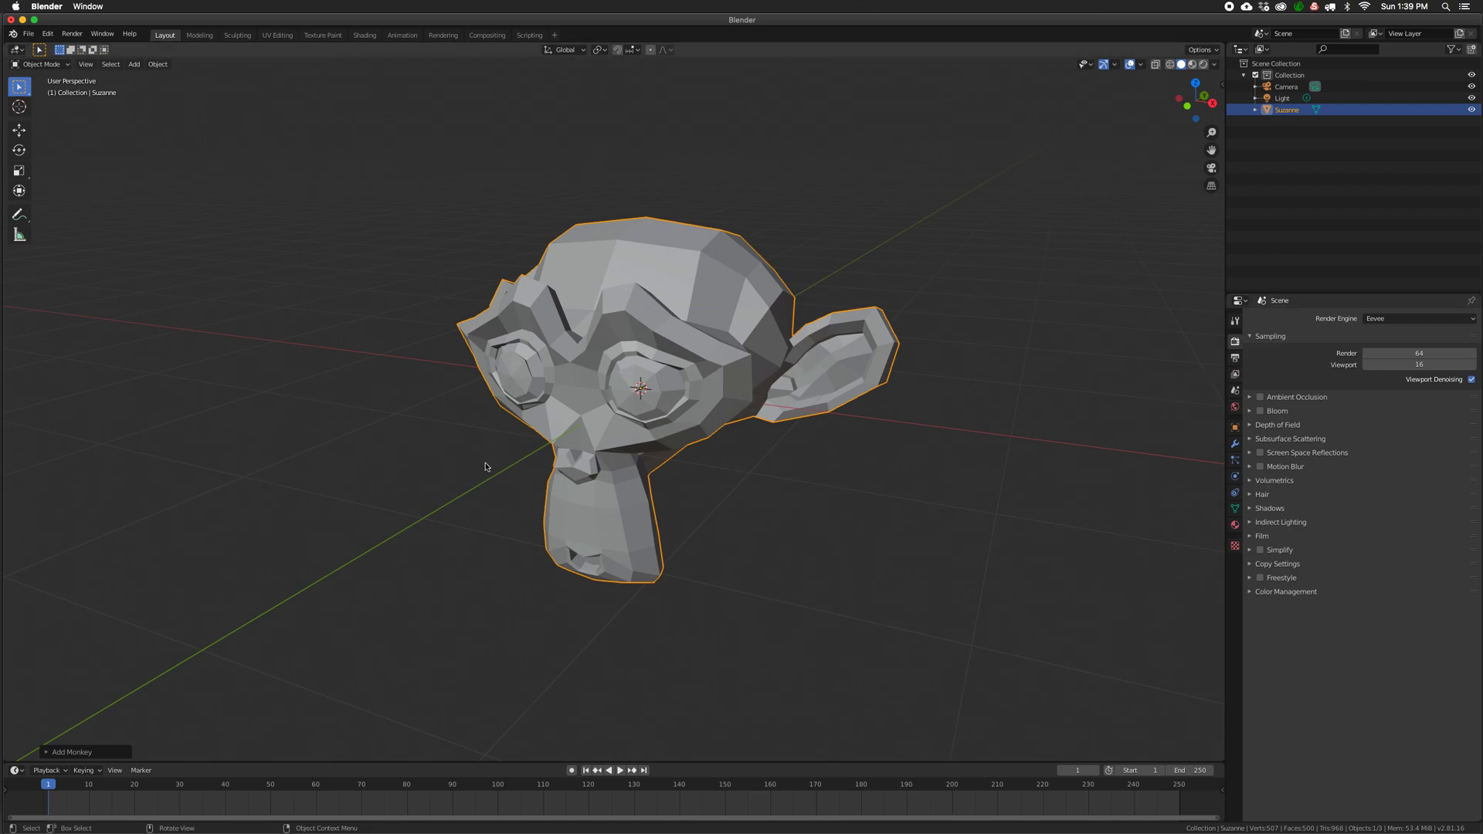
{"action": "right_click", "coordinate": [600, 359]}
{"action": "left_click", "coordinate": [585, 364]}
Add a plane and scale it up twice uniformly to form a large ground surface around the monkey.
{"action": "mouse_move", "coordinate": [653, 455]}
{"action": "middle_mouse_down"}
{"action": "mouse_move", "coordinate": [640, 444]}
{"action": "mouse_move", "coordinate": [754, 446]}
{"action": "mouse_move", "coordinate": [730, 449]}
{"action": "middle_mouse_up"}
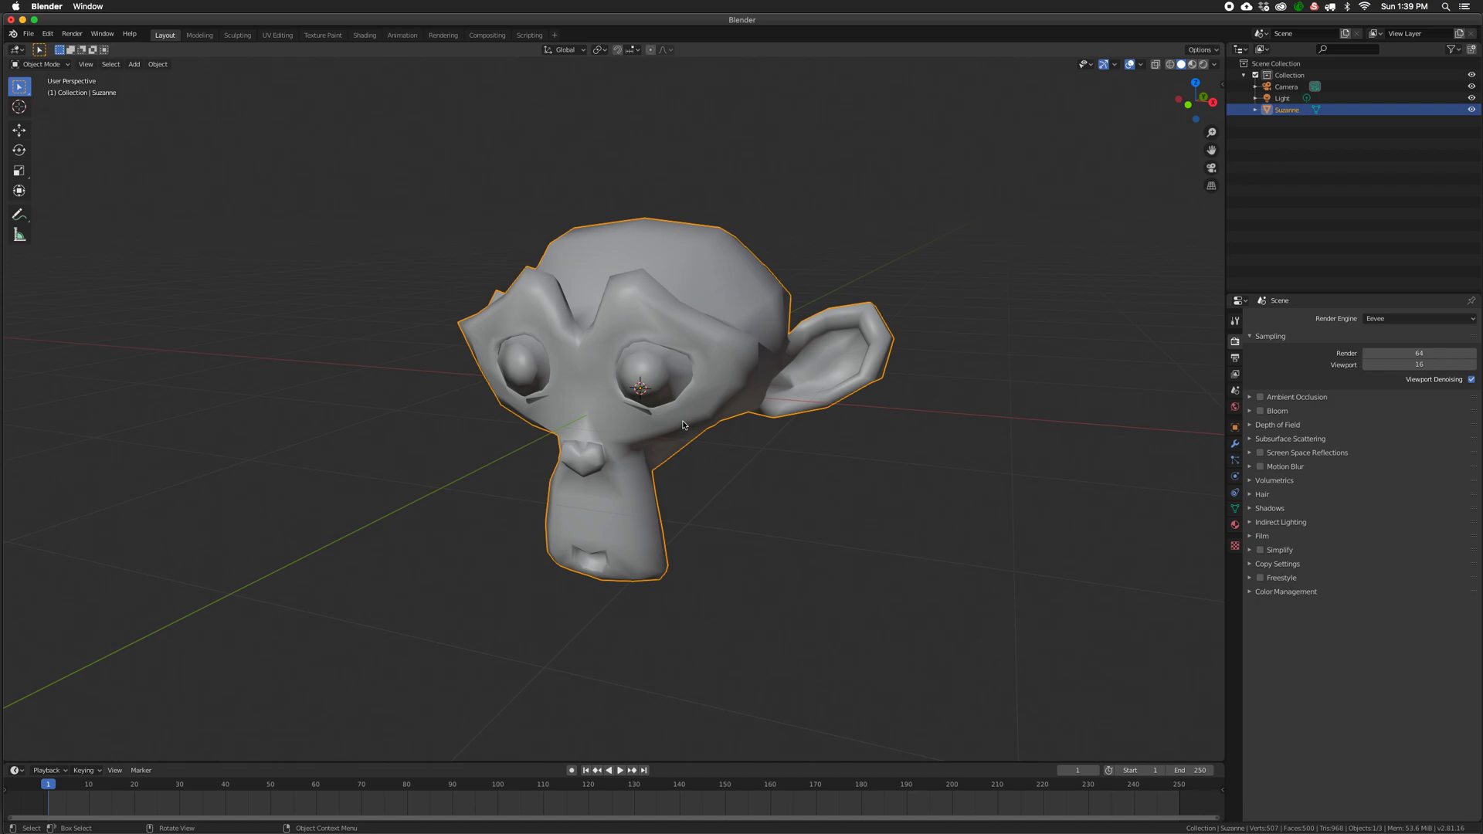
{"action": "key", "text": "shift+a"}
{"action": "left_click", "coordinate": [723, 423]}
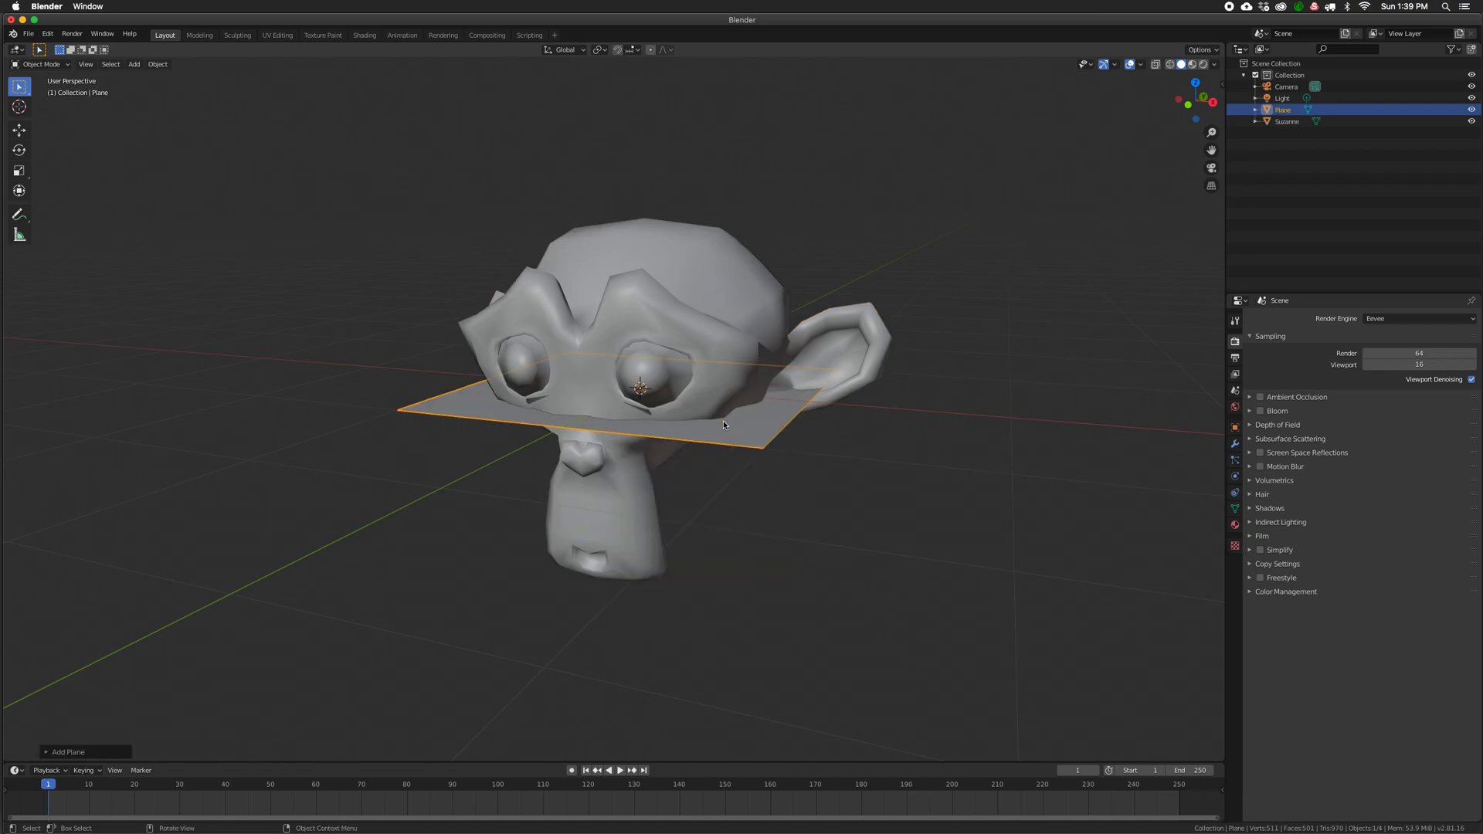
{"action": "key", "text": "s"}
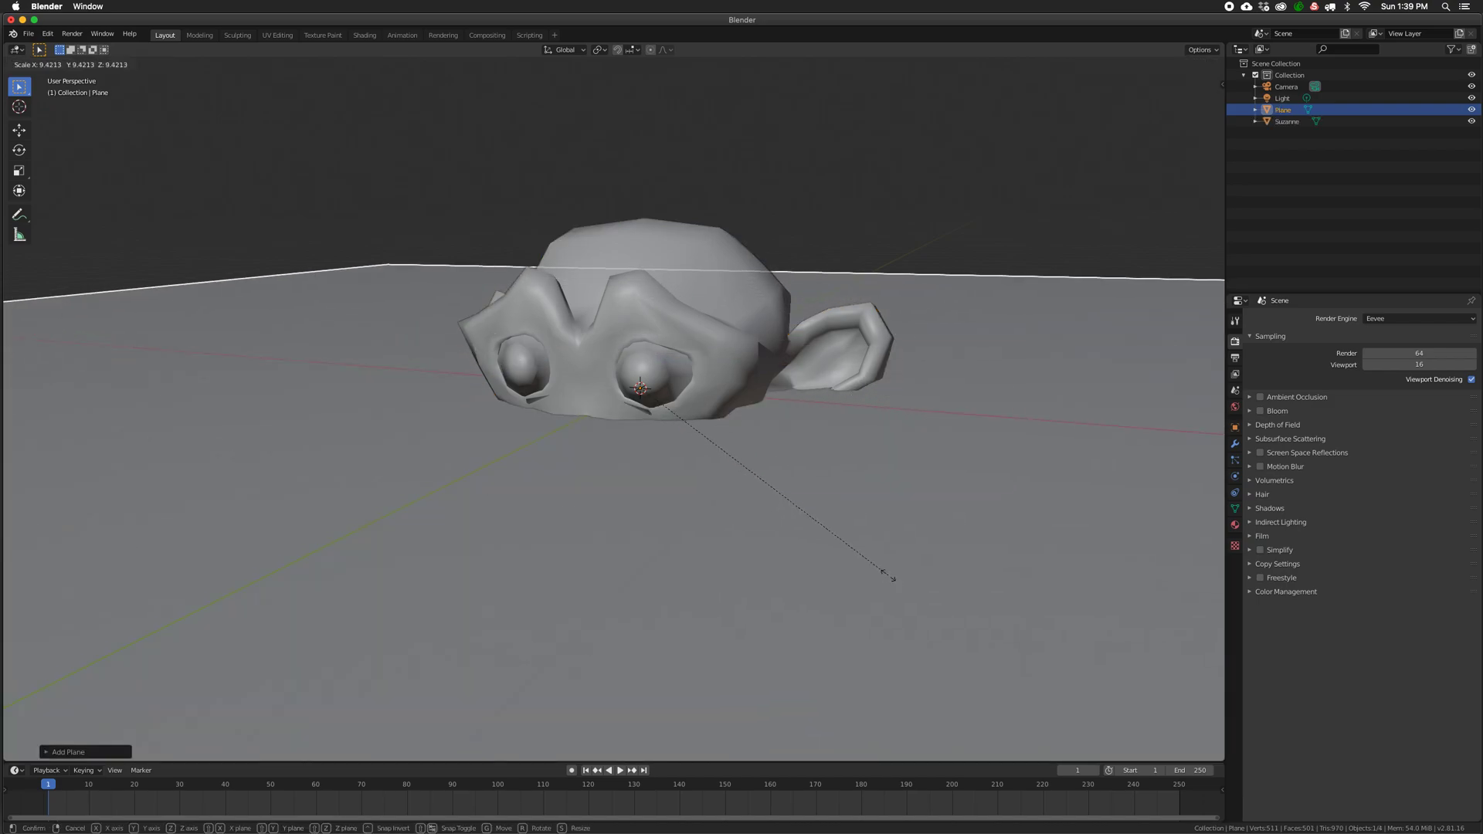
{"action": "left_click", "coordinate": [851, 544]}
{"action": "key", "text": "s"}
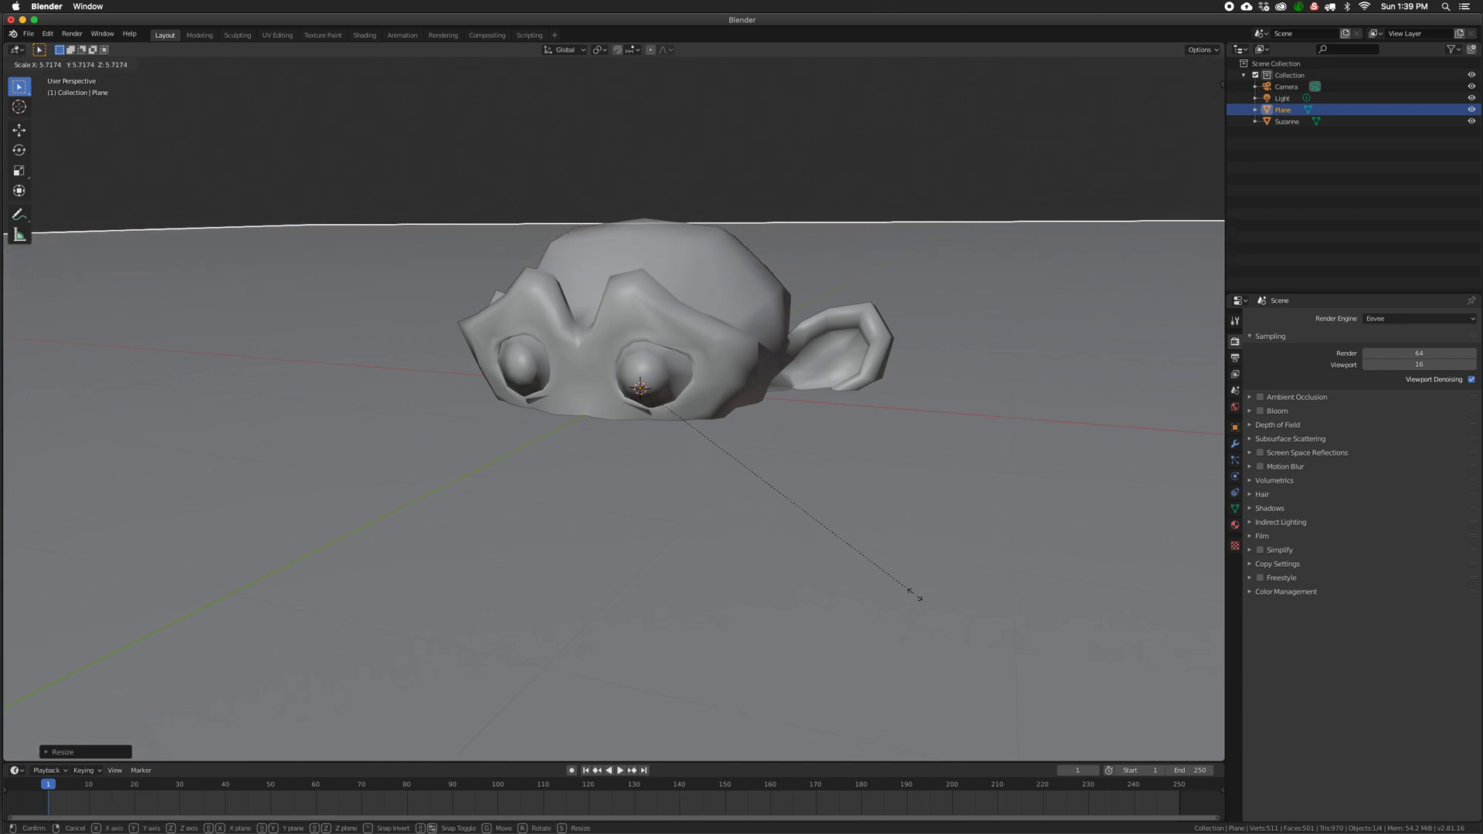
{"action": "left_click", "coordinate": [900, 587]}
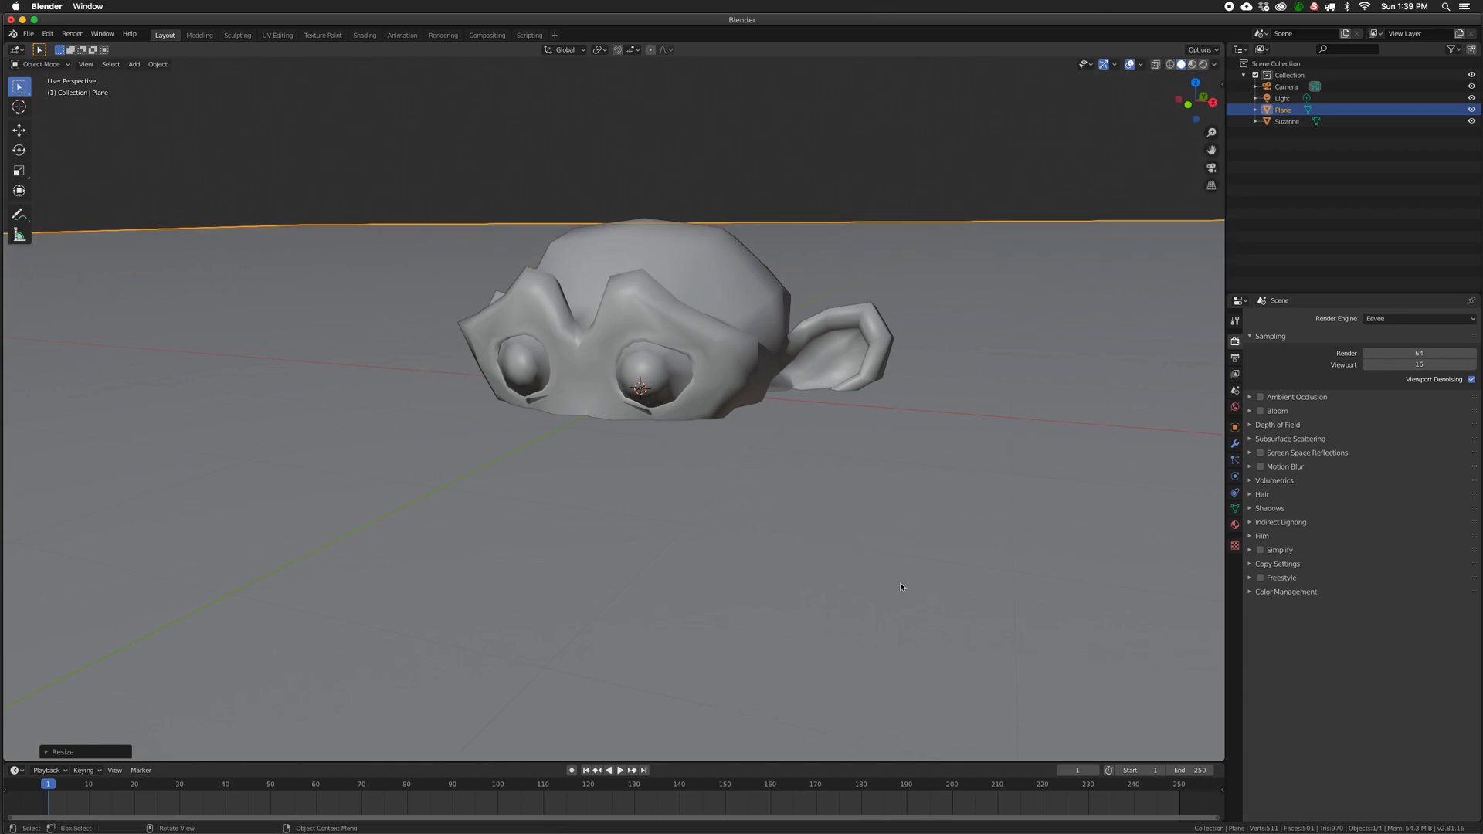
Raise the monkey head about 1 m along the Z axis so it rests on top of the plane.
{"action": "left_click", "coordinate": [726, 376]}
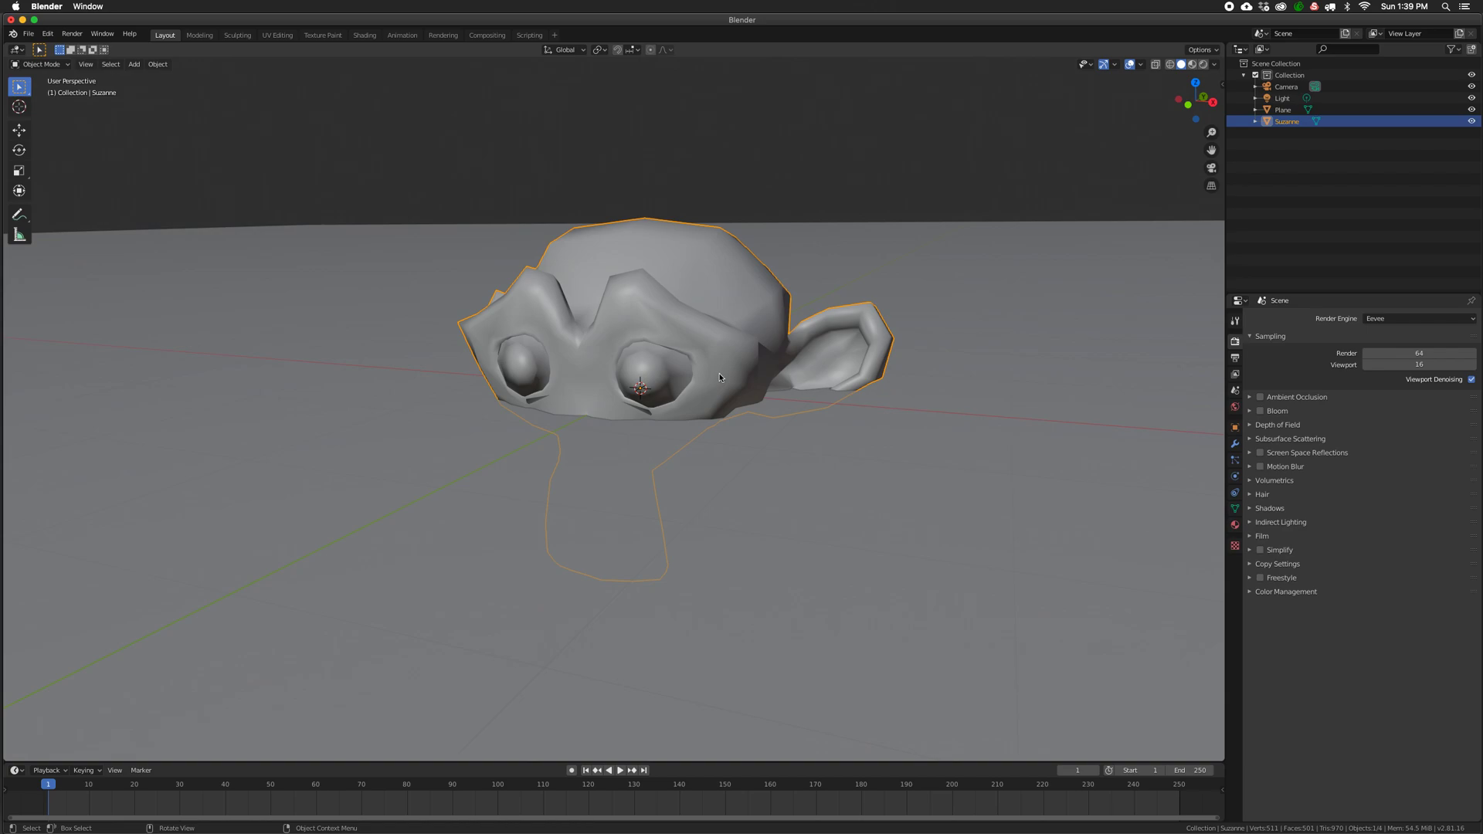
{"action": "key", "text": "g"}
{"action": "key", "text": "z"}
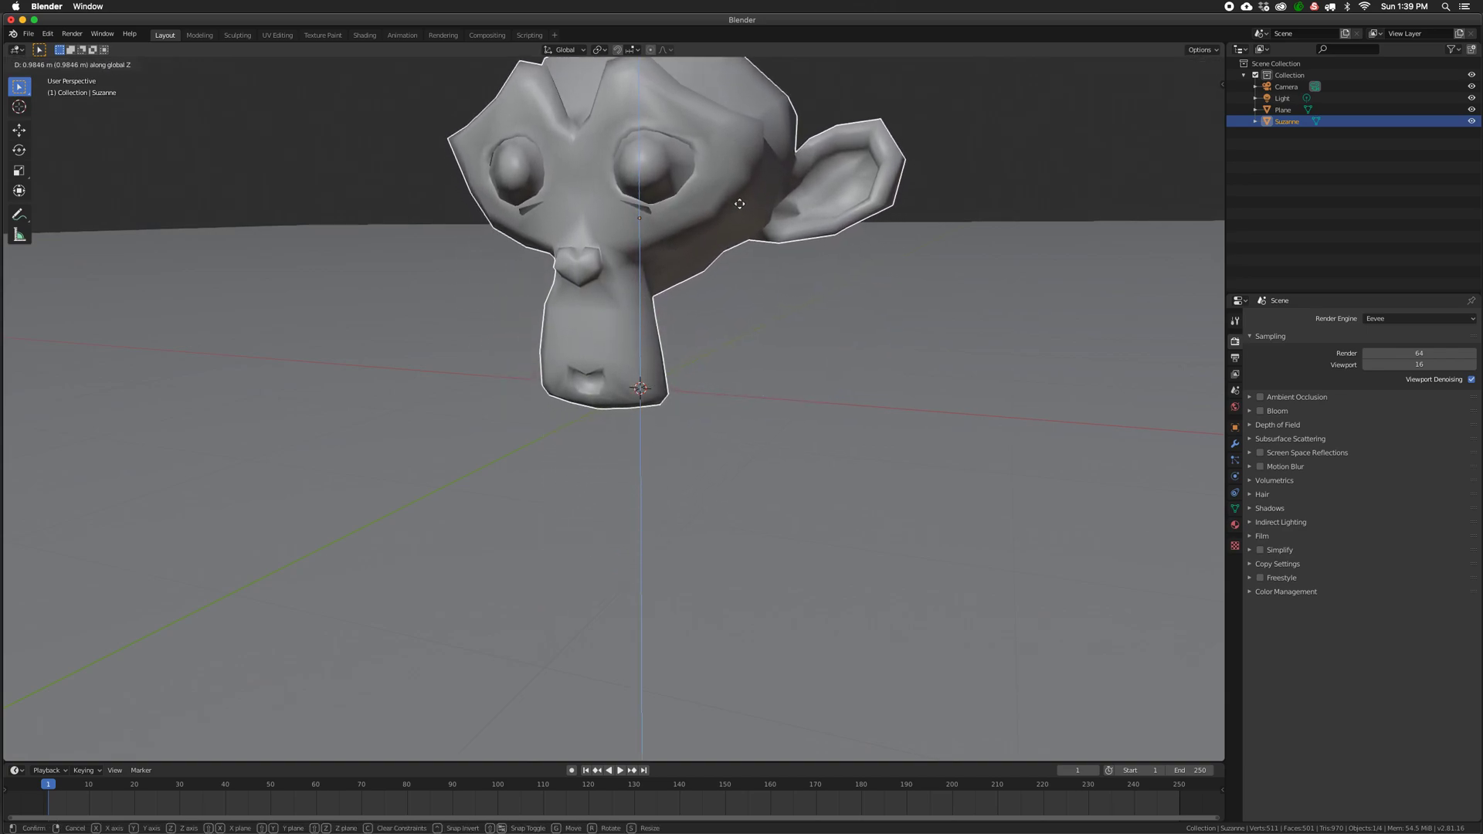
{"action": "left_click", "coordinate": [739, 206]}
Compare the scene in Wireframe, Solid and Material Preview viewport shading.
{"action": "middle_click_drag", "start_coordinate": [801, 269], "coordinate": [808, 422]}
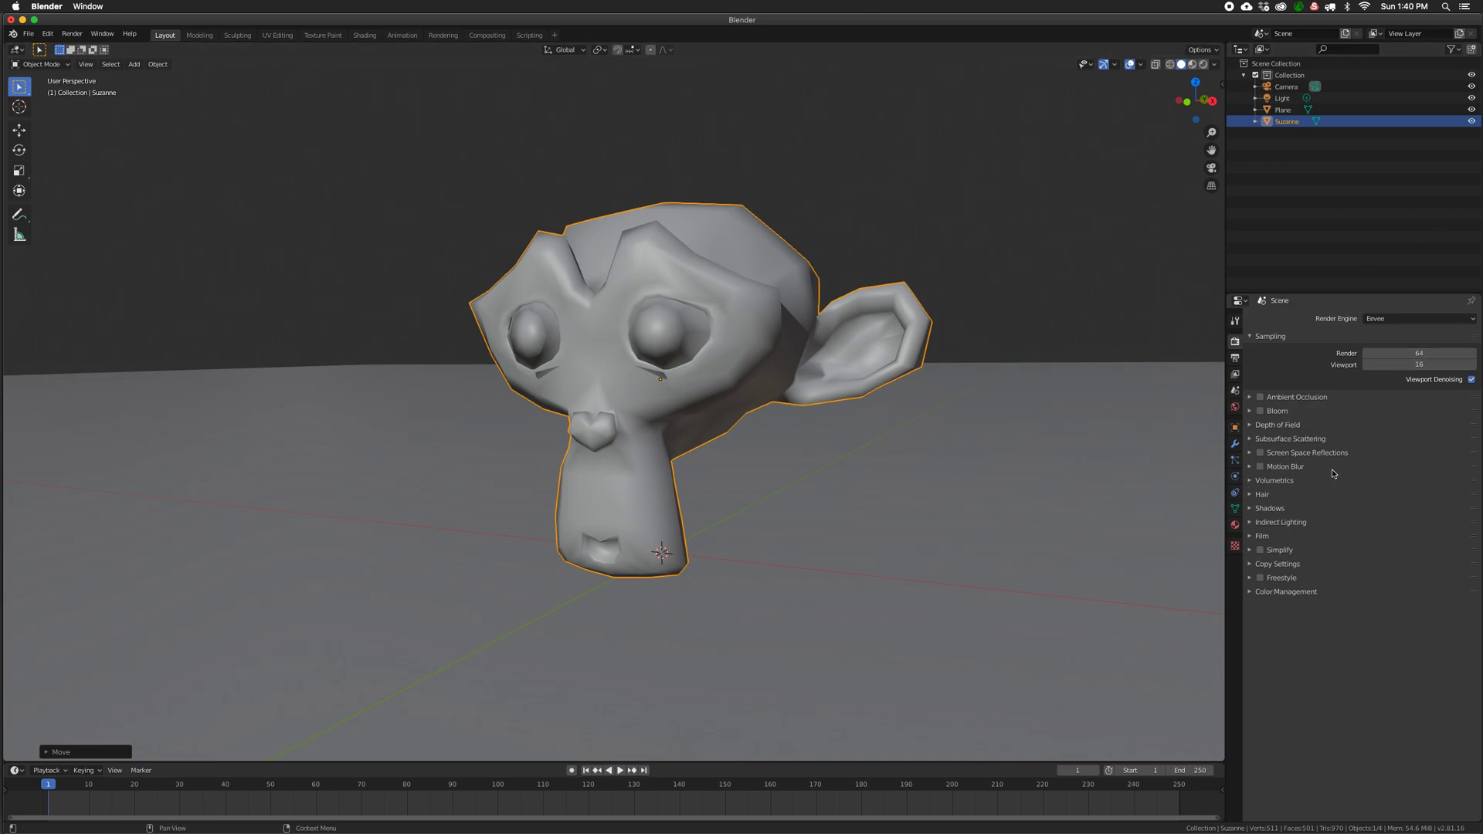
{"action": "middle_click_drag", "start_coordinate": [774, 371], "coordinate": [771, 374]}
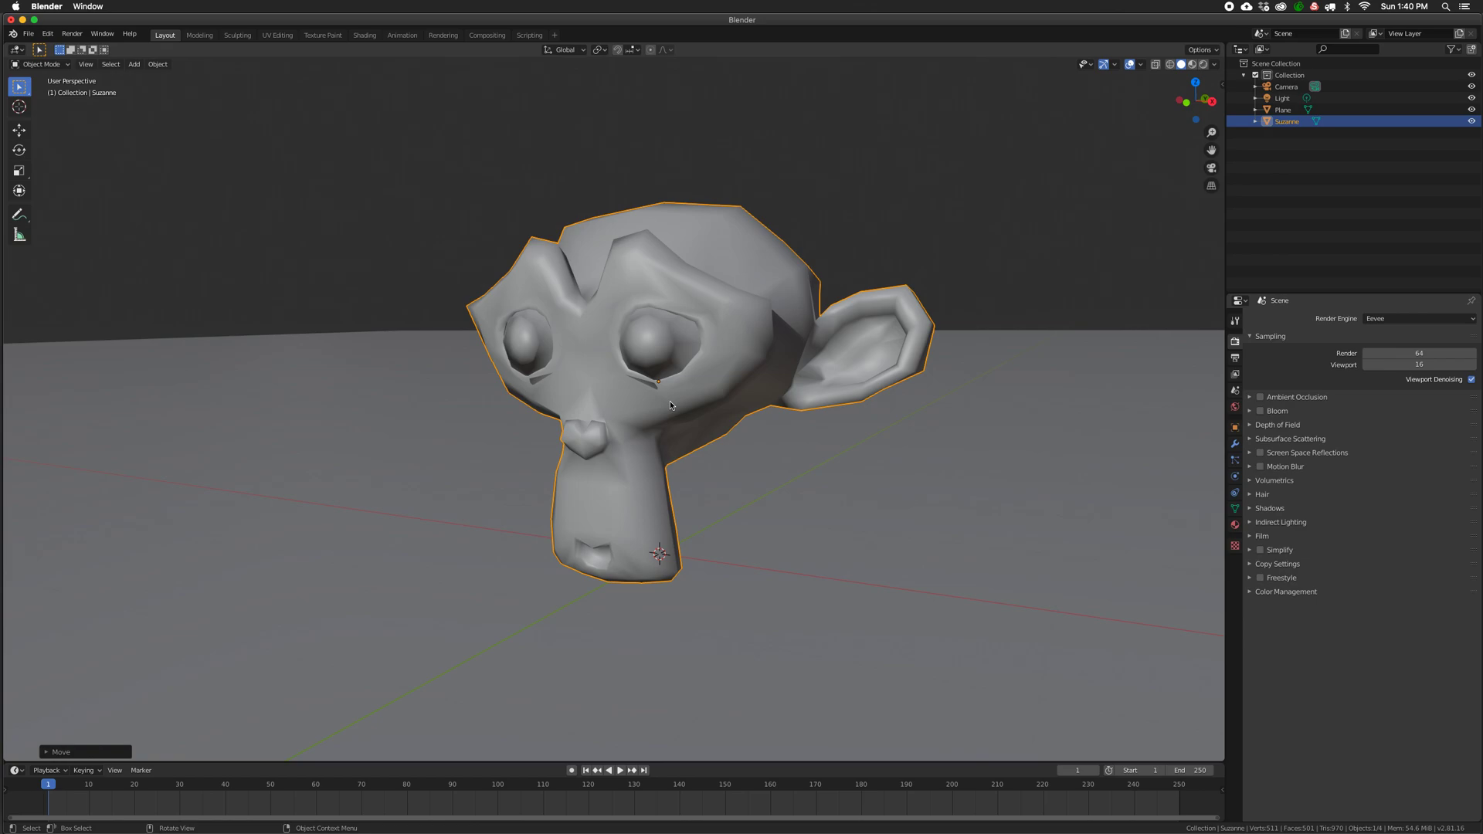
{"action": "key", "text": "z"}
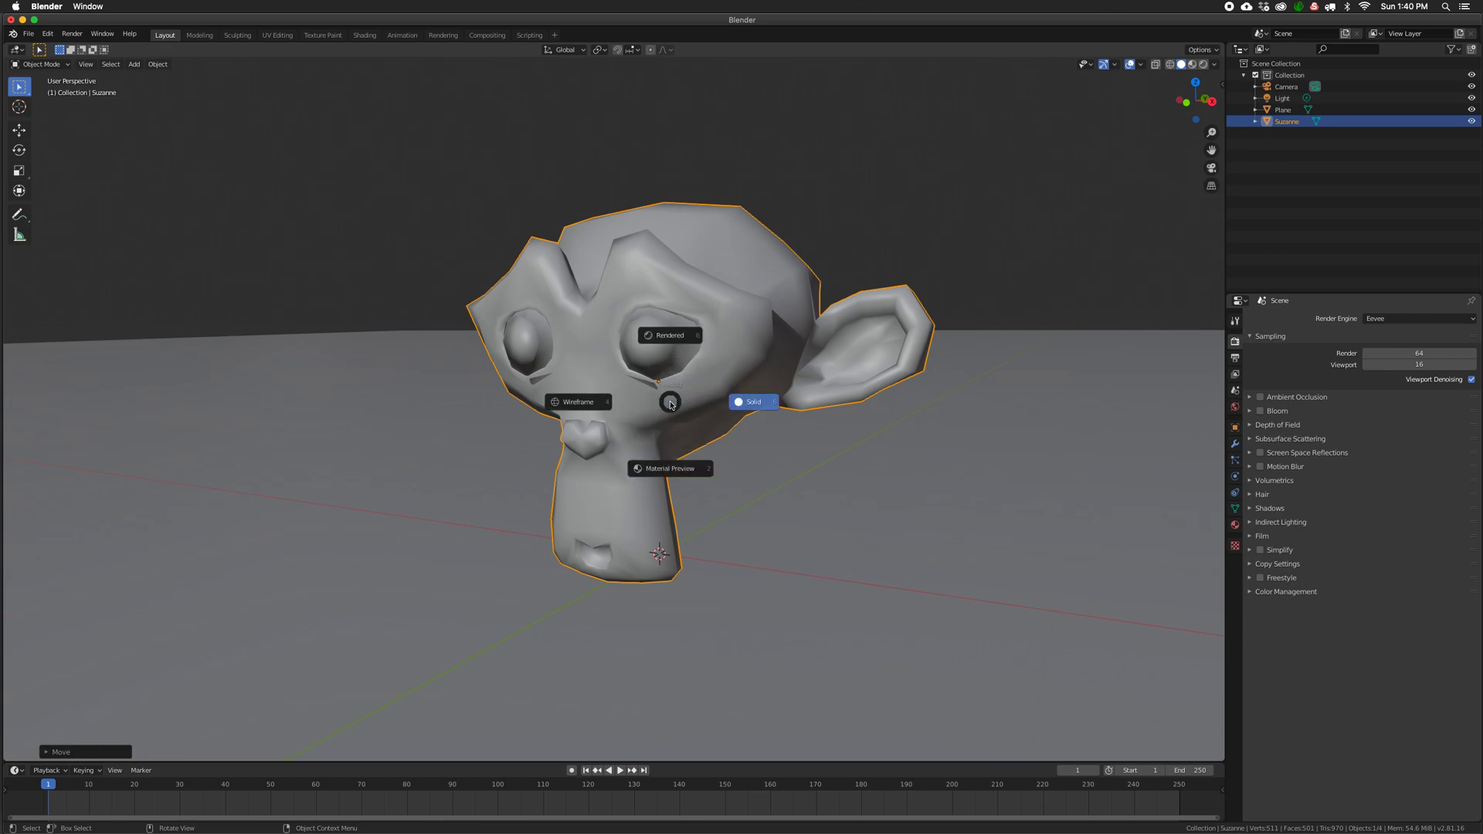
{"action": "left_click", "coordinate": [586, 401]}
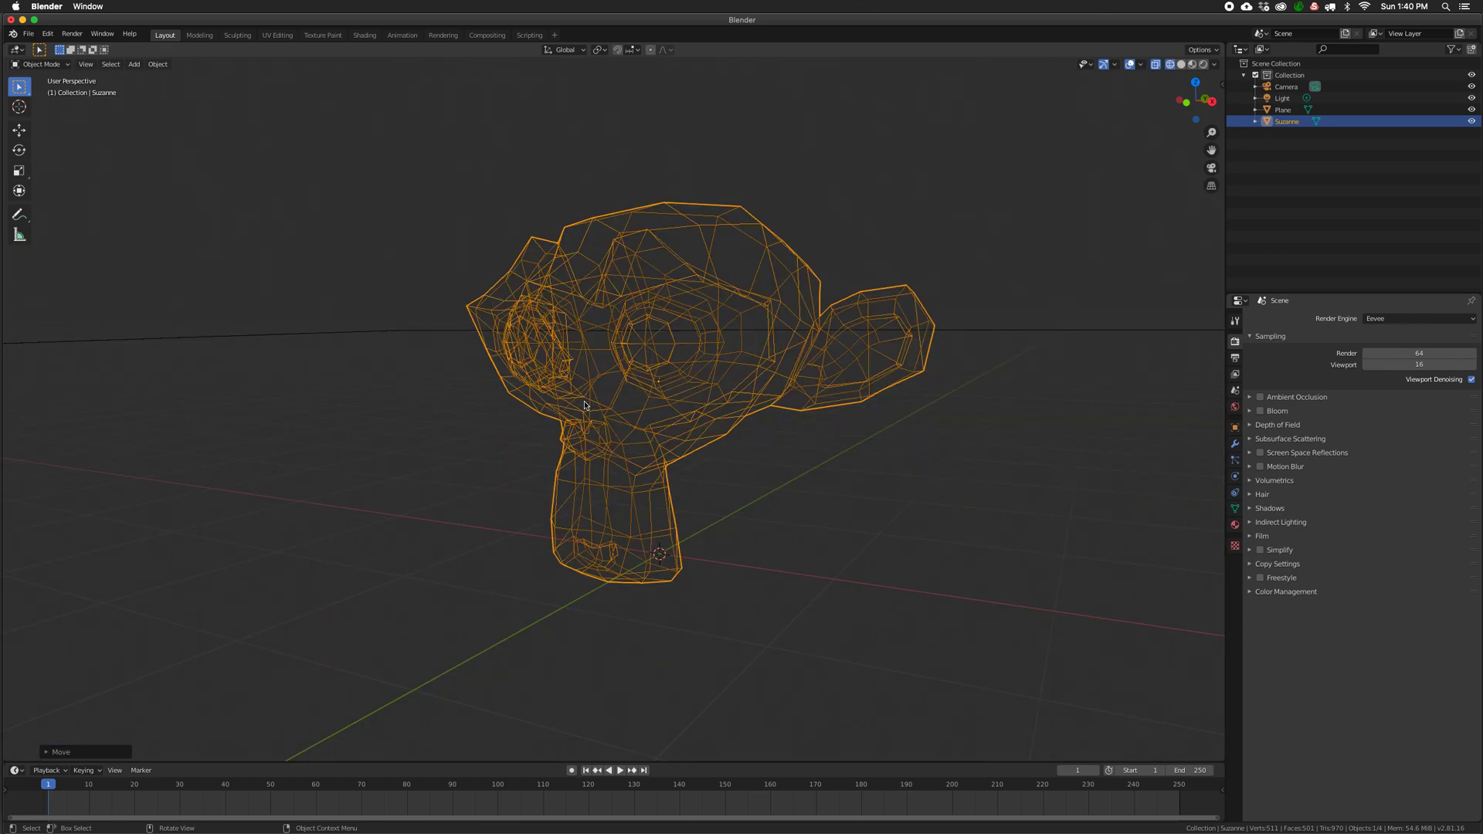
{"action": "key", "text": "z"}
{"action": "left_click", "coordinate": [678, 402]}
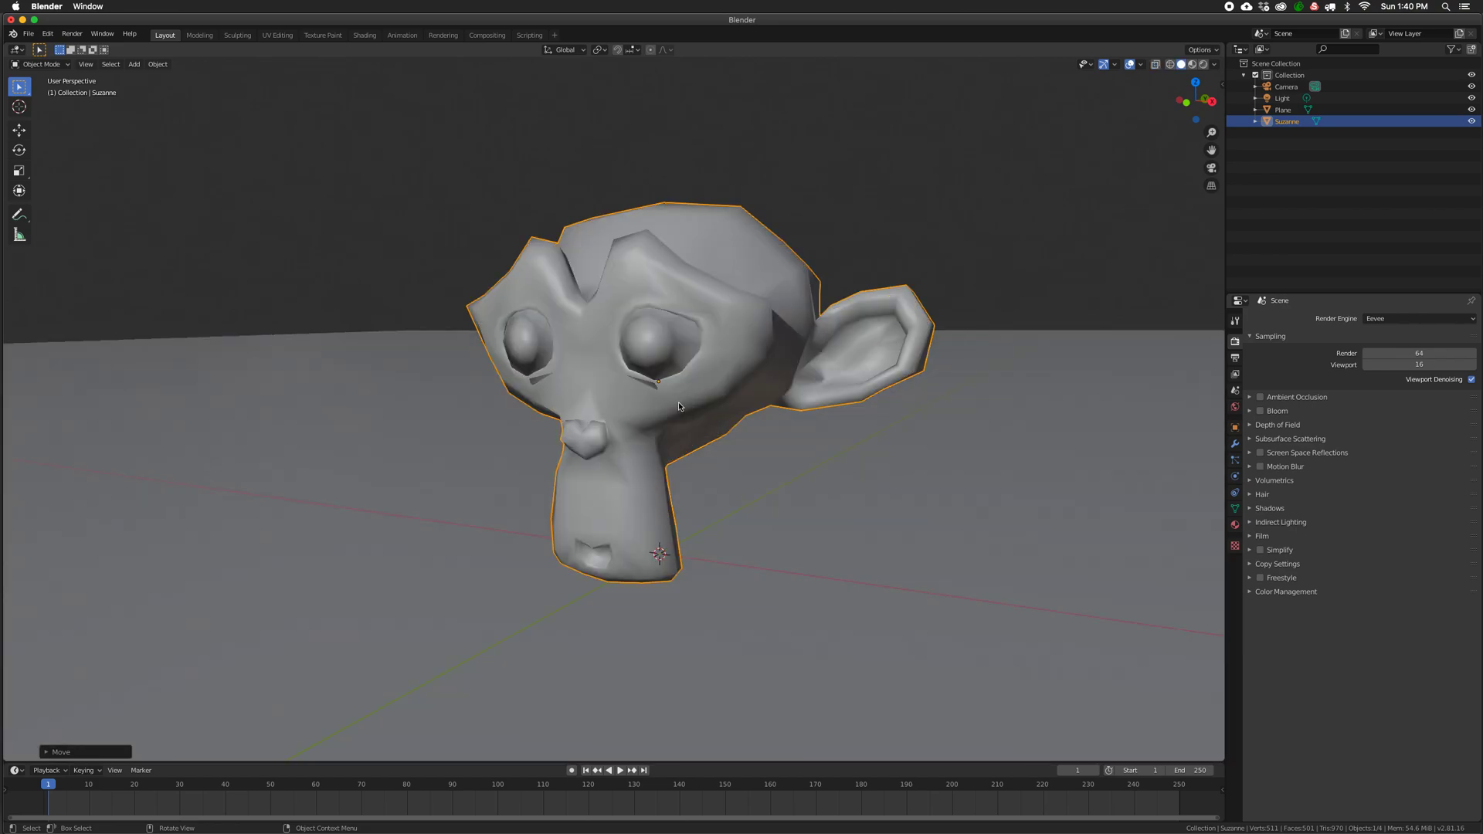
{"action": "key", "text": "z"}
{"action": "left_click", "coordinate": [646, 525]}
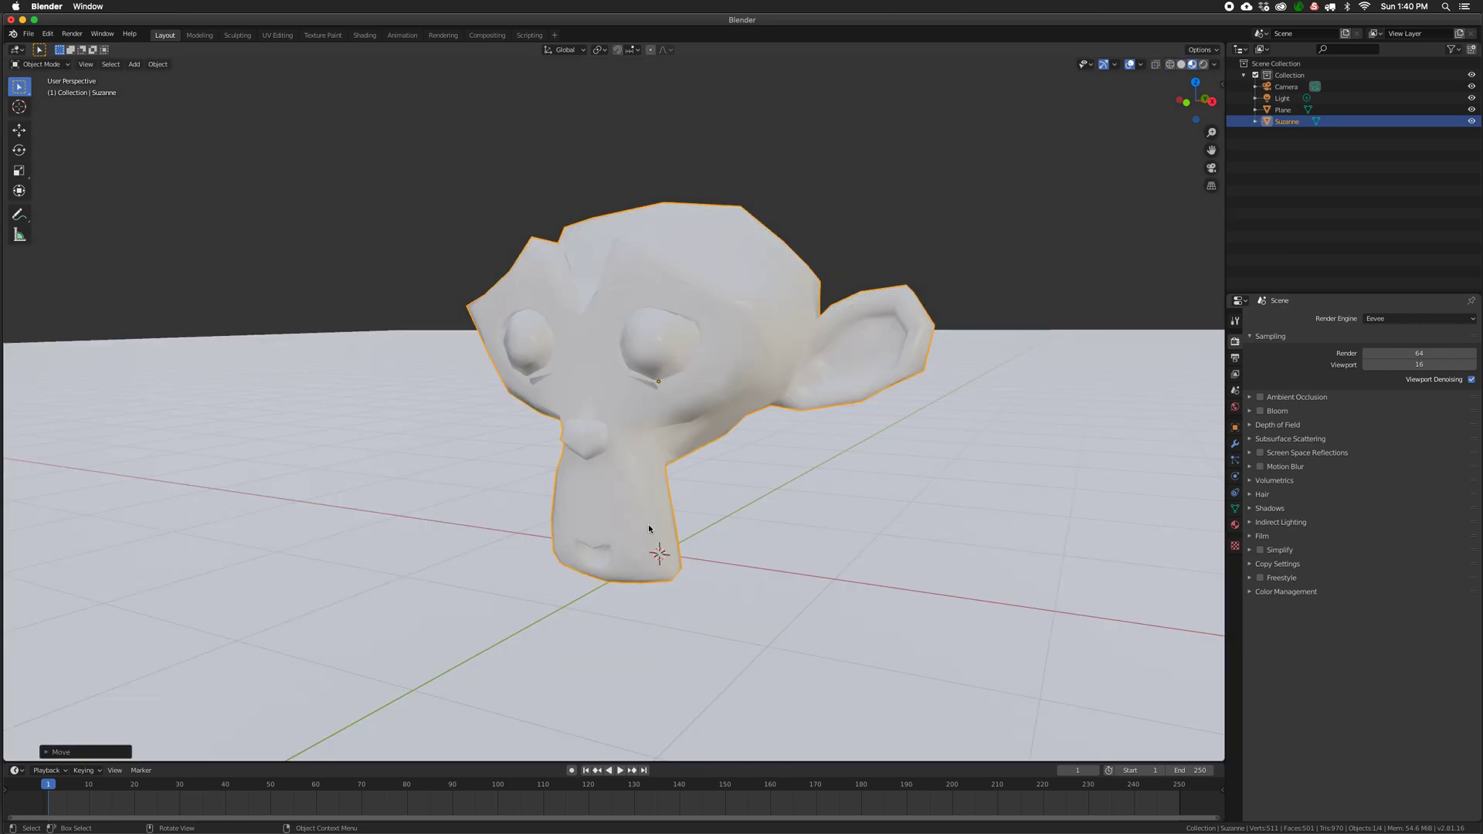
Set the viewport shading to Rendered.
{"action": "key", "text": "z"}
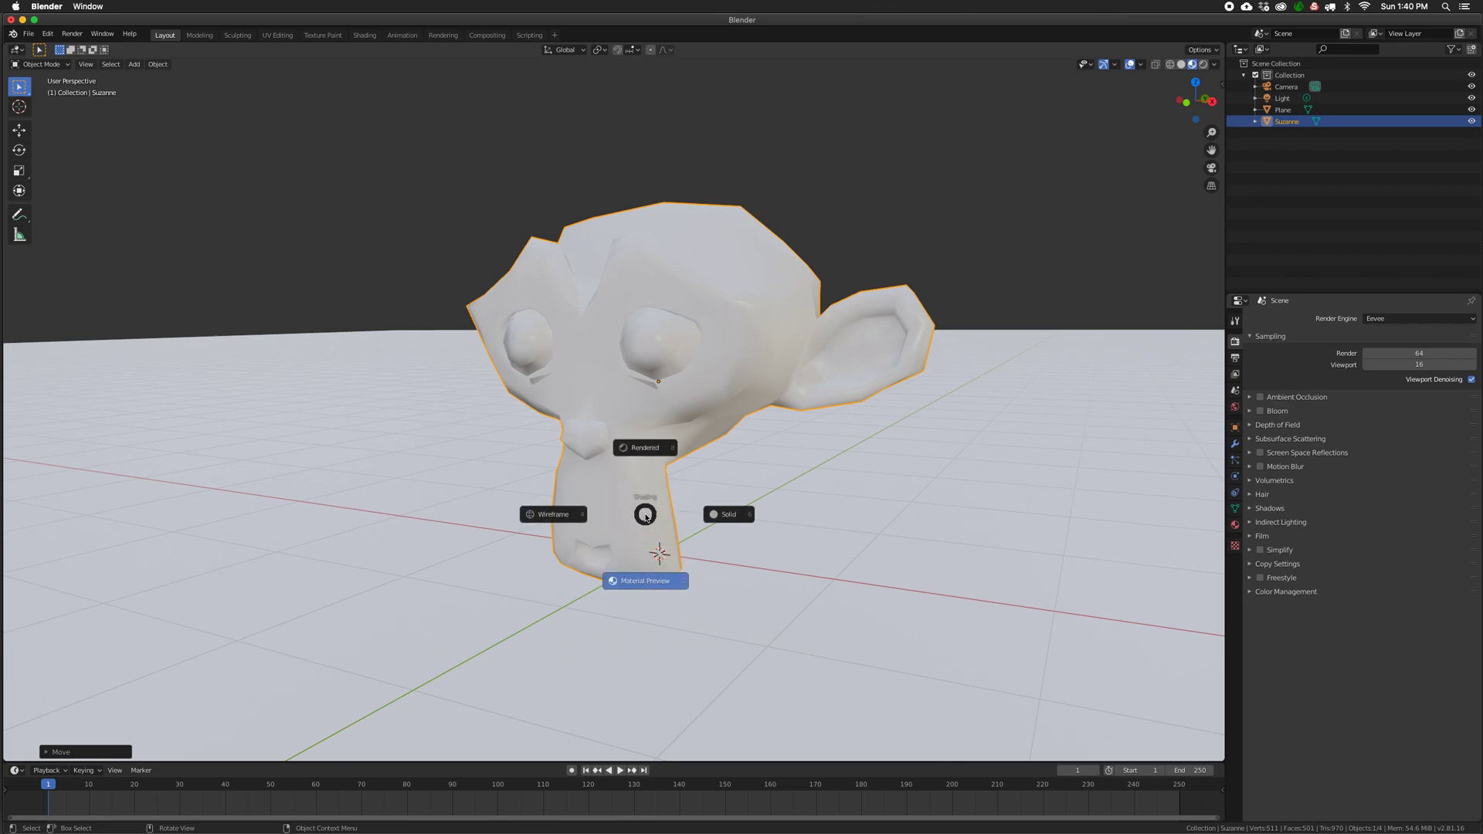
{"action": "left_click", "coordinate": [645, 447]}
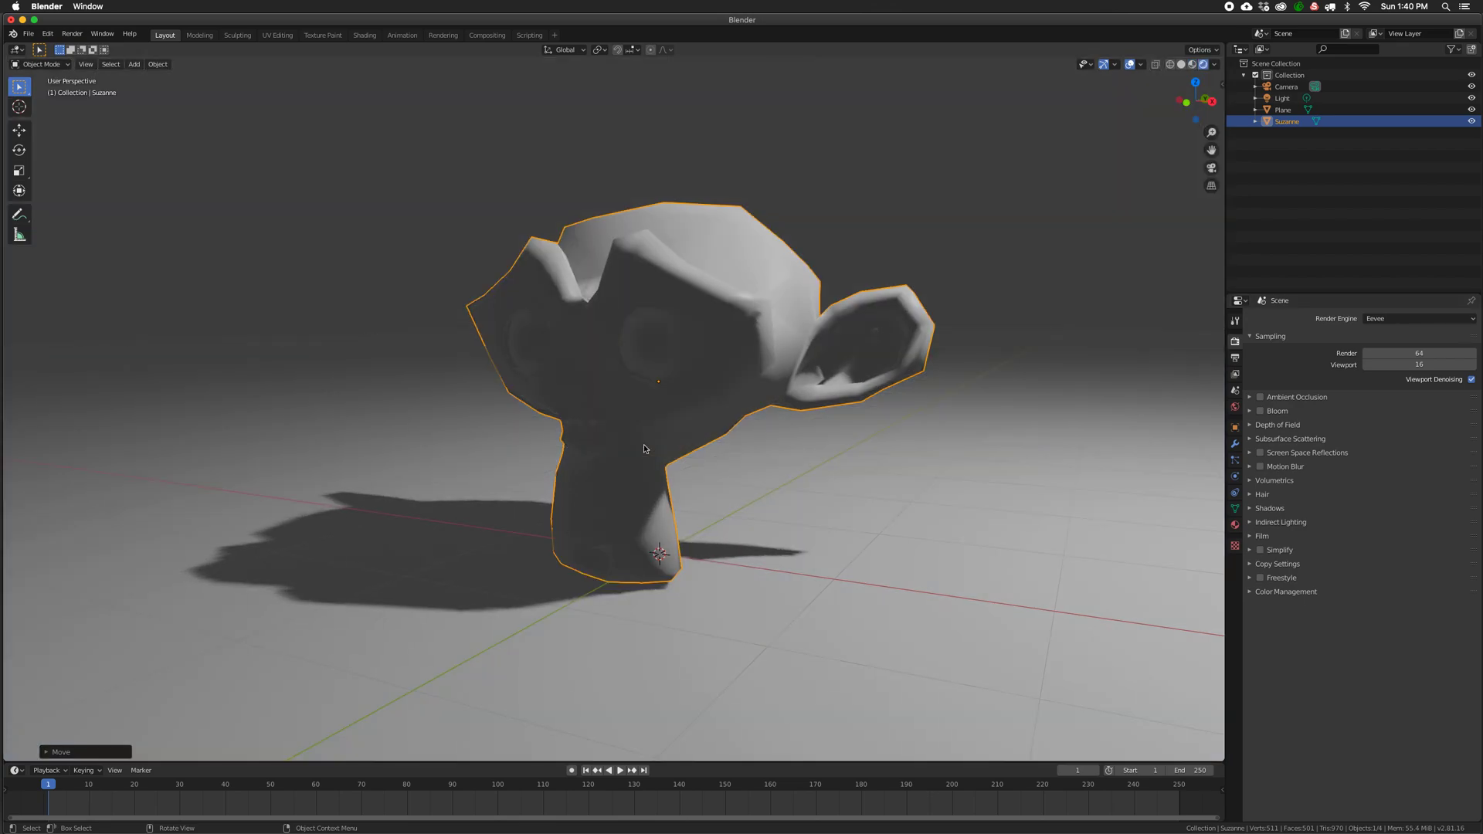
{"action": "key", "text": "z"}
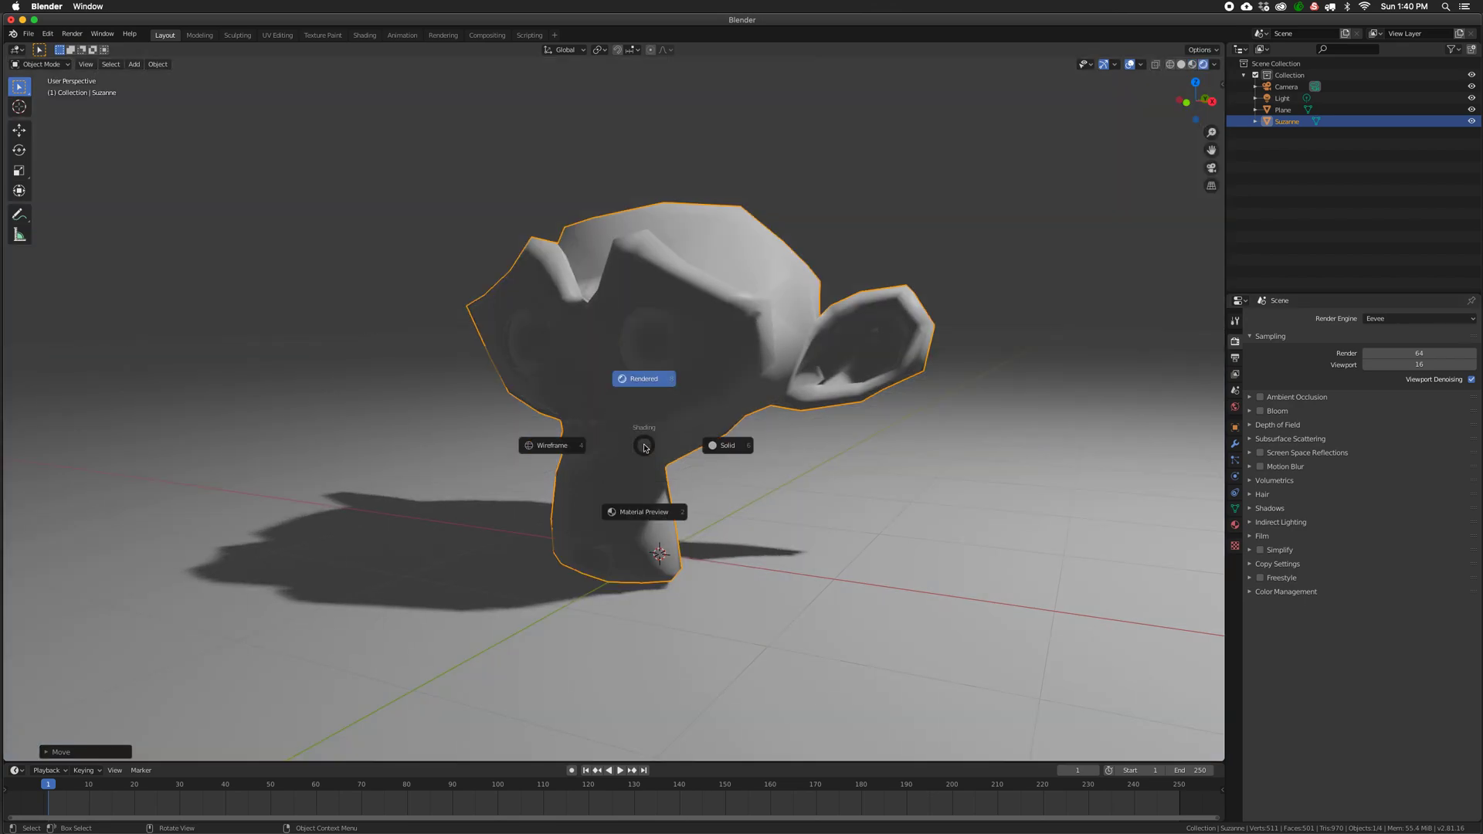
{"action": "left_click", "coordinate": [646, 381]}
Select the scene light and move it freely sideways, closer to above the monkey.
{"action": "middle_click_drag", "start_coordinate": [788, 552], "coordinate": [774, 545]}
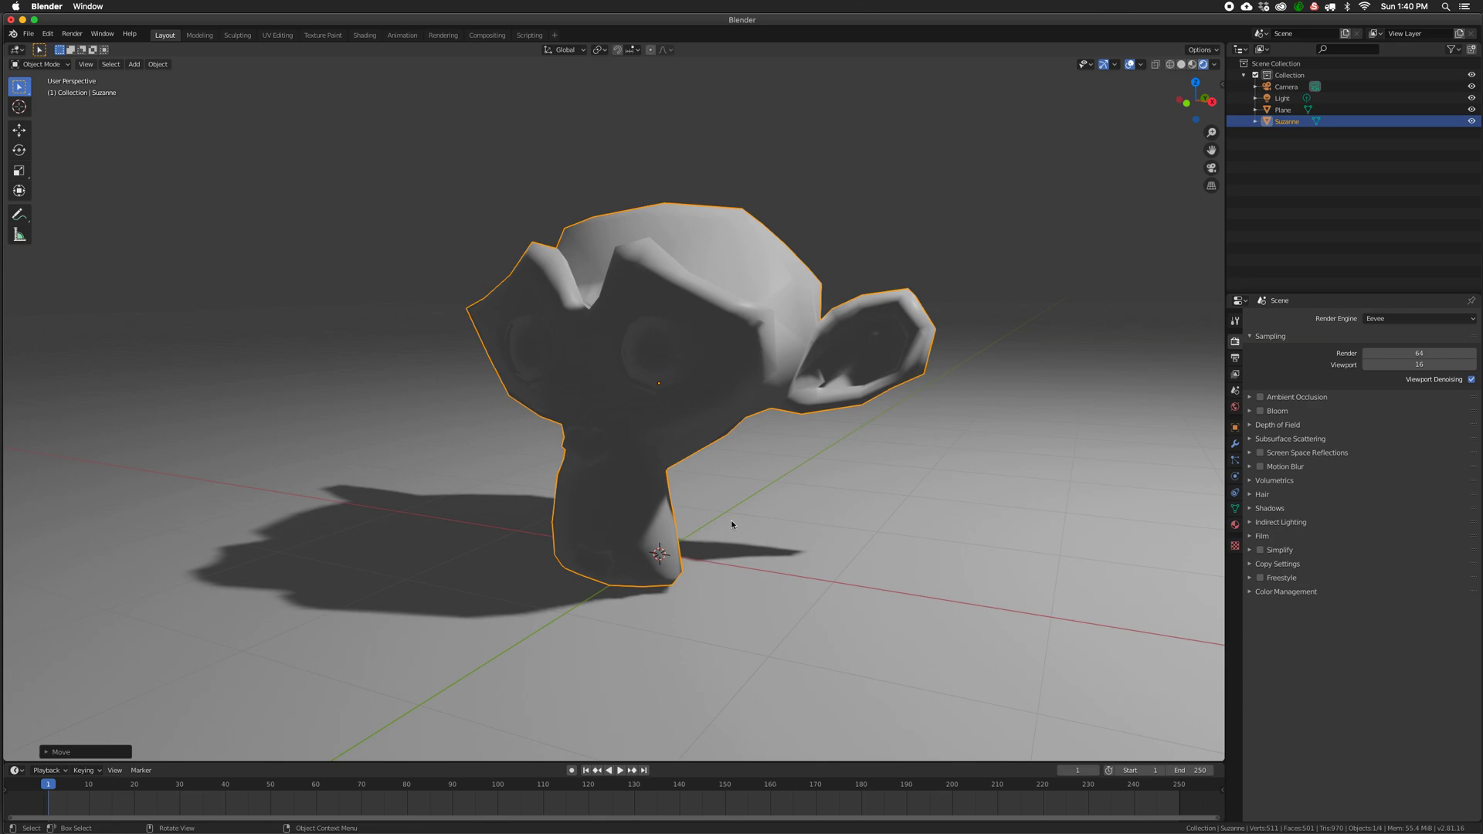
{"action": "middle_click_drag", "start_coordinate": [724, 521], "coordinate": [729, 525]}
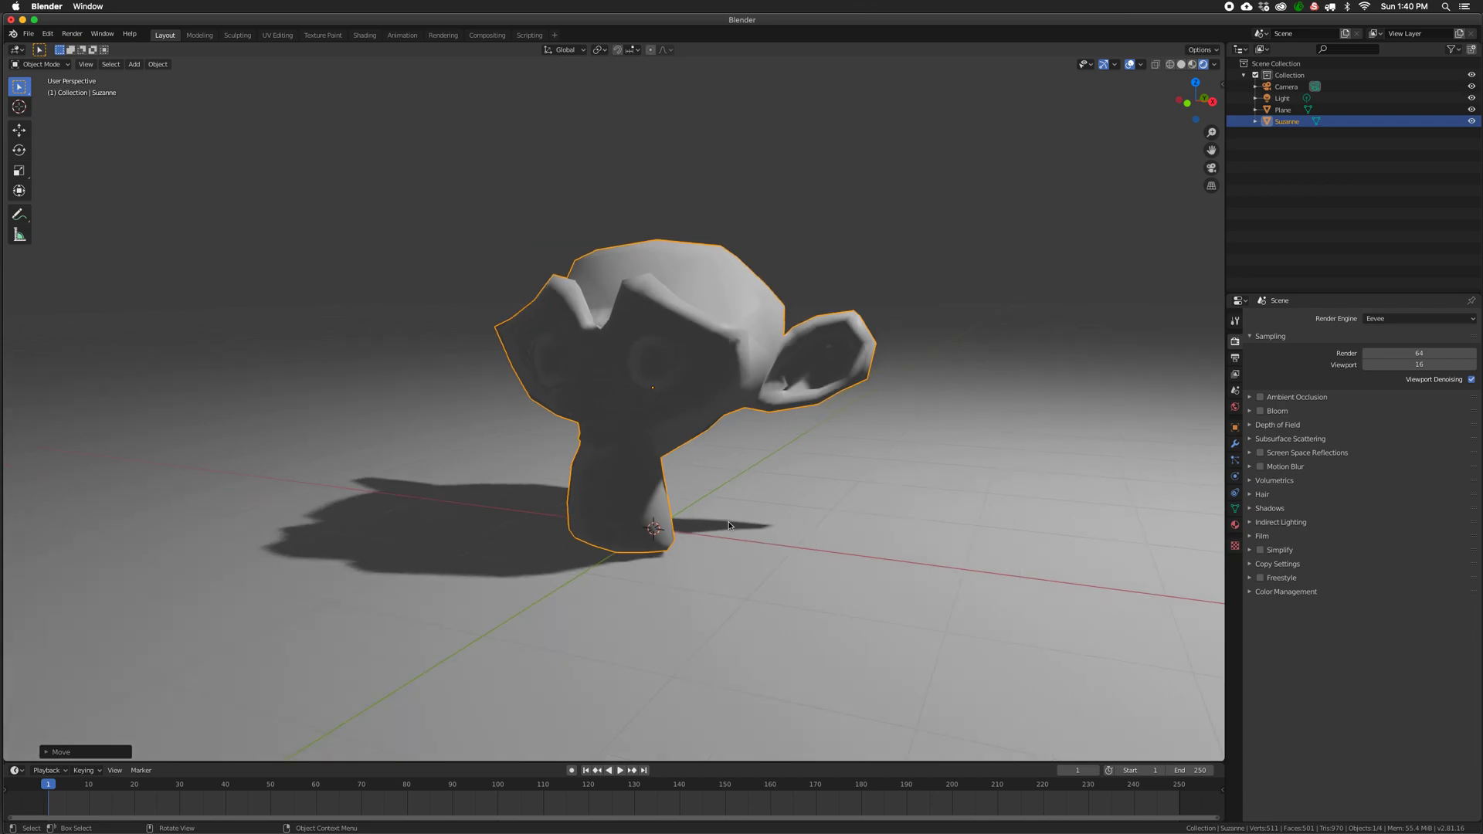
{"action": "scroll", "coordinate": [729, 523], "scroll_direction": "down", "scroll_amount": 3}
{"action": "scroll", "coordinate": [728, 523], "scroll_direction": "up", "scroll_amount": 2}
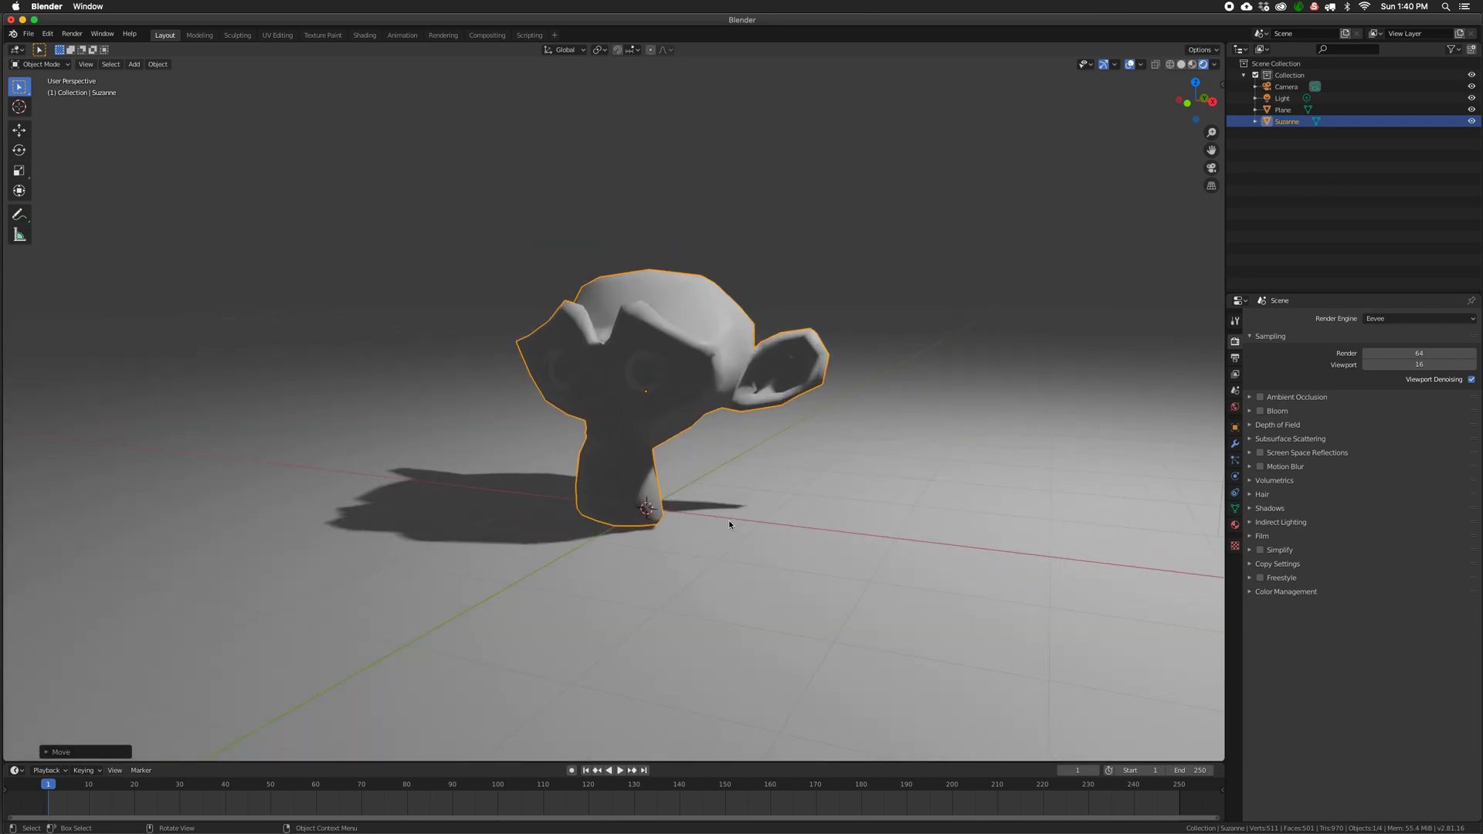
{"action": "scroll", "coordinate": [729, 523], "scroll_direction": "down", "scroll_amount": 5}
{"action": "middle_click_drag", "start_coordinate": [729, 524], "coordinate": [728, 528]}
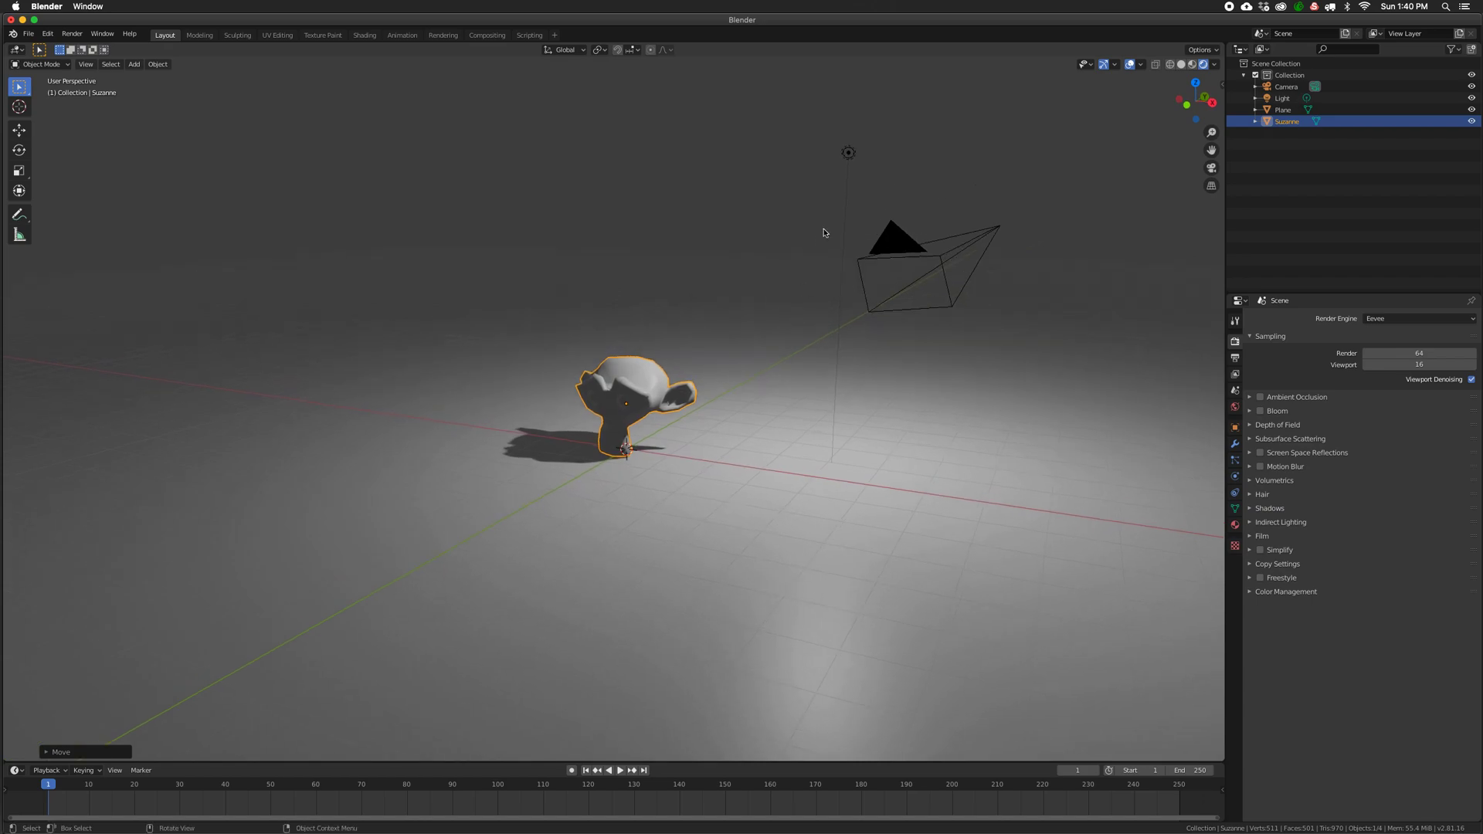
{"action": "left_click", "coordinate": [848, 153]}
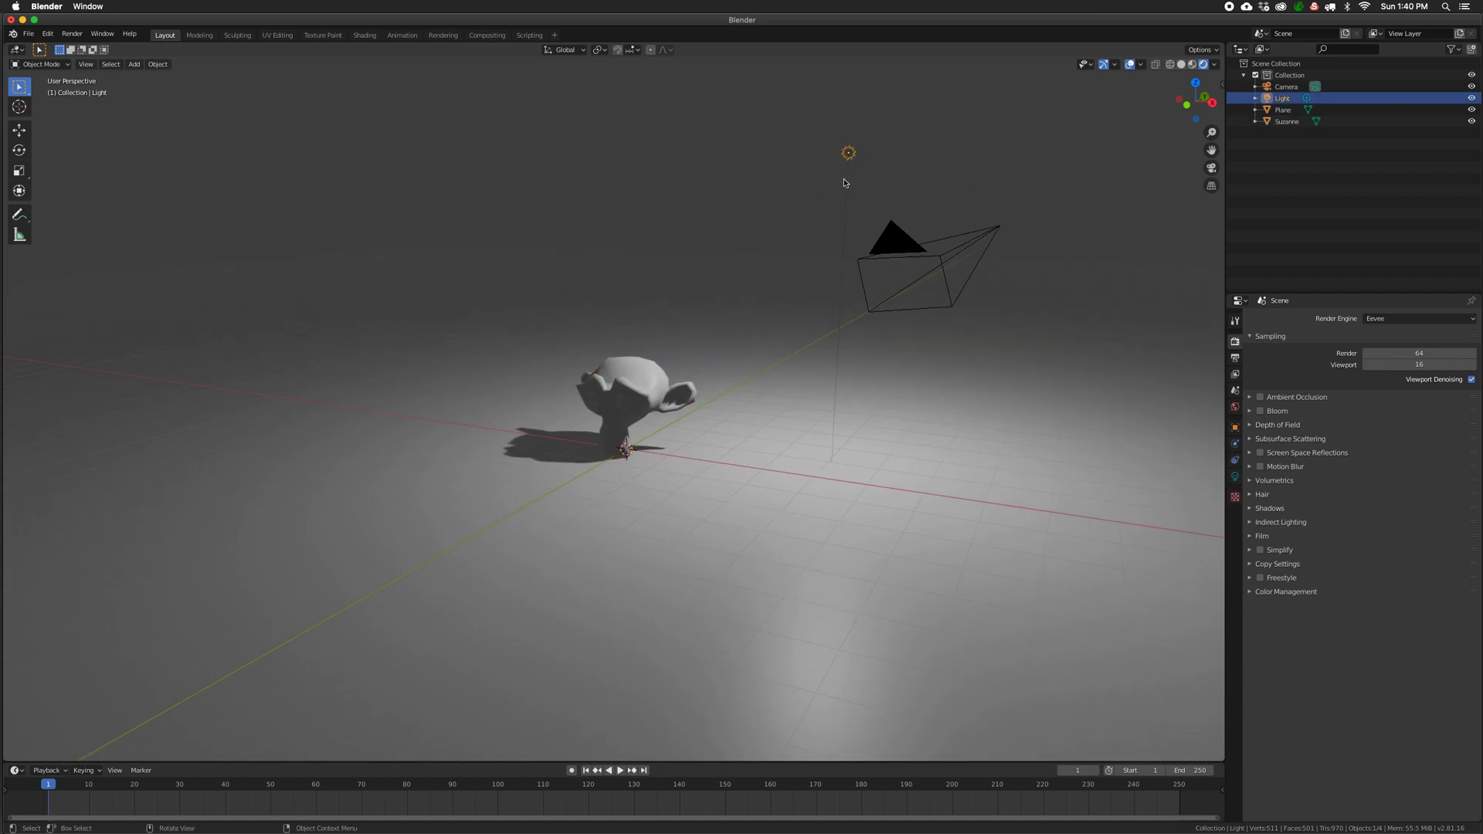
{"action": "key", "text": "g"}
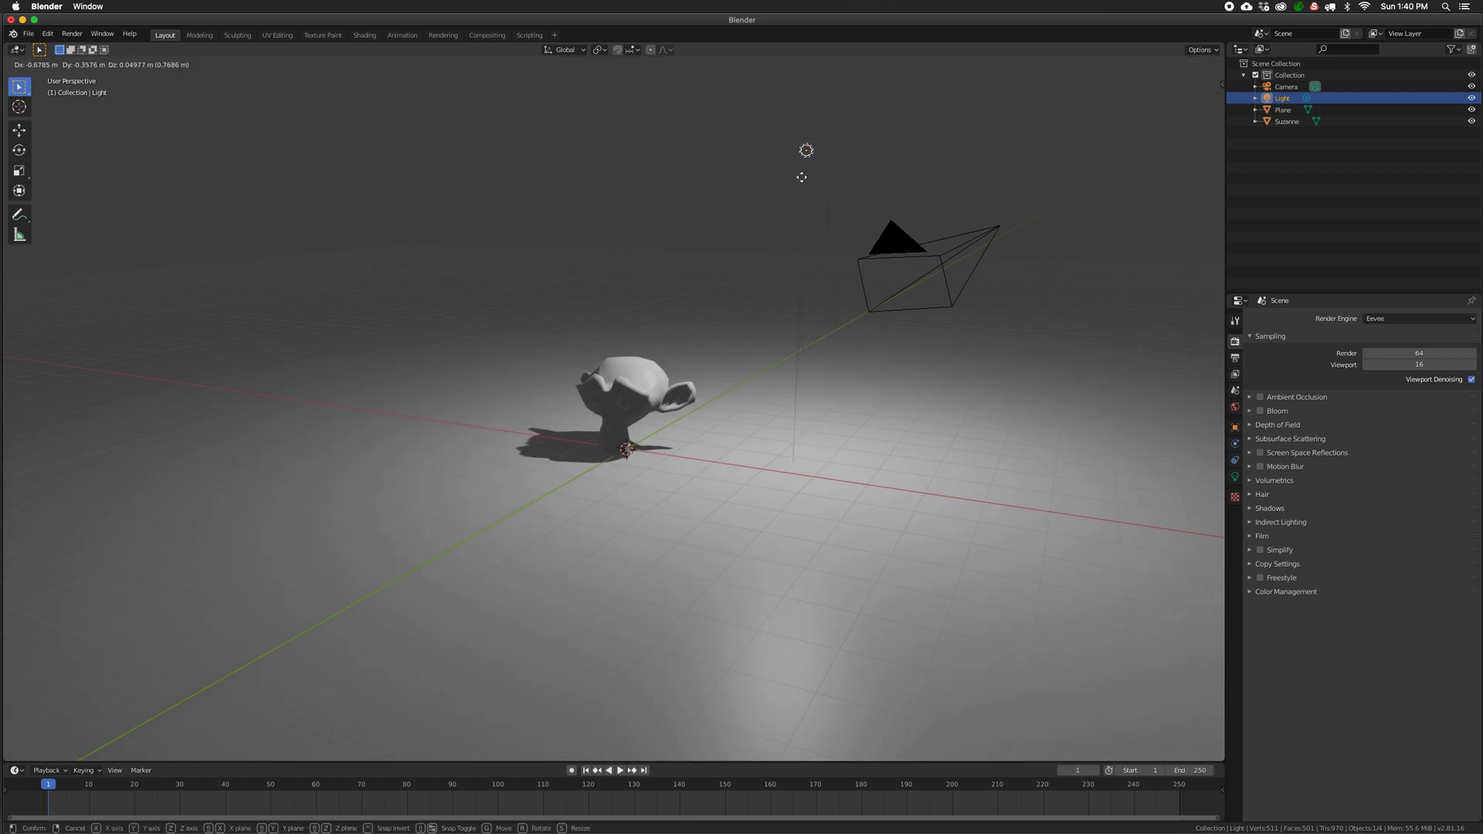
{"action": "left_click", "coordinate": [712, 176]}
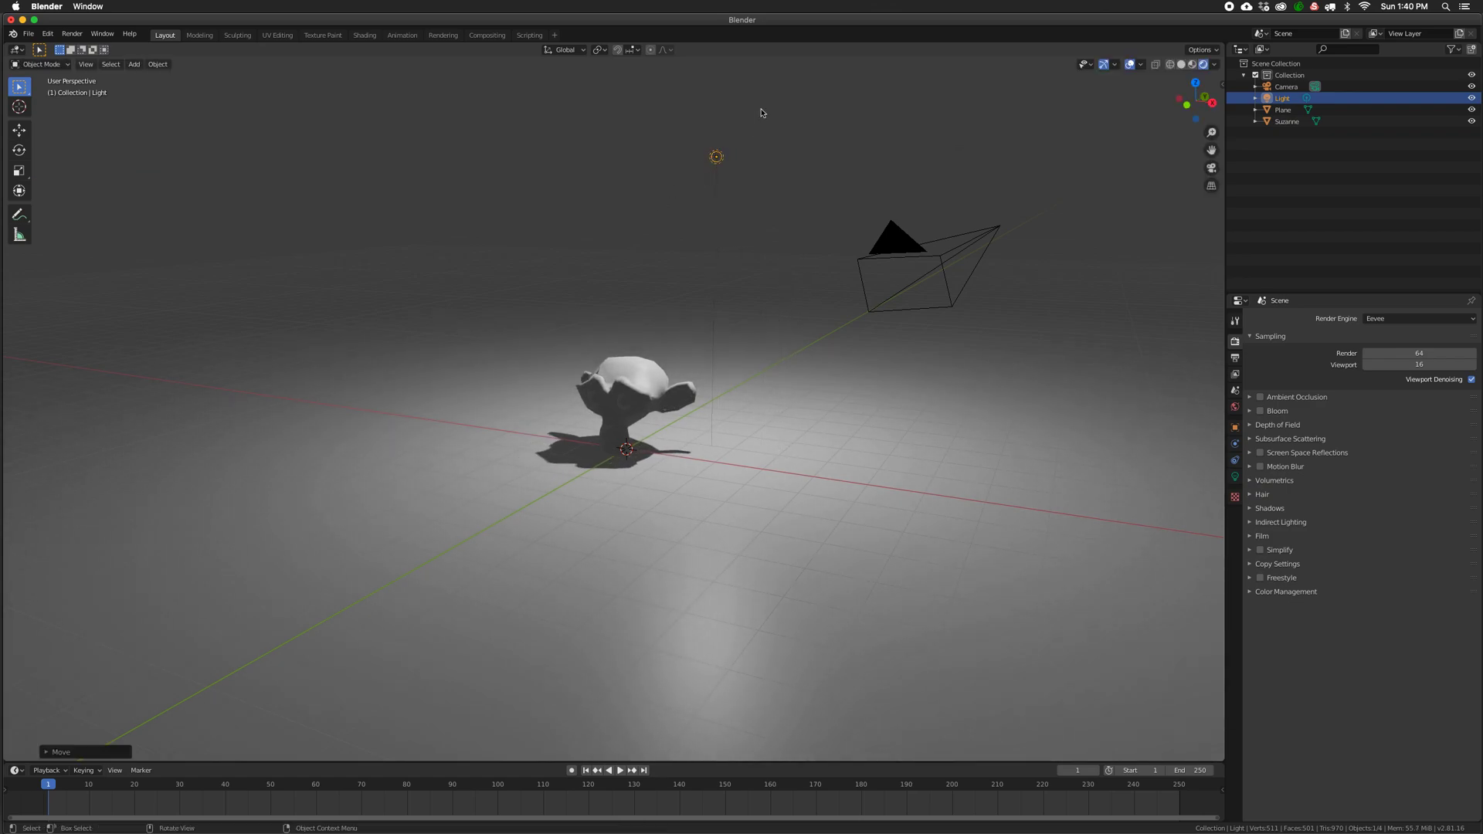
Move the light about 6 m in the negative Y direction to the monkey's front, and lower it along Z.
{"action": "key", "text": "g"}
{"action": "key", "text": "y"}
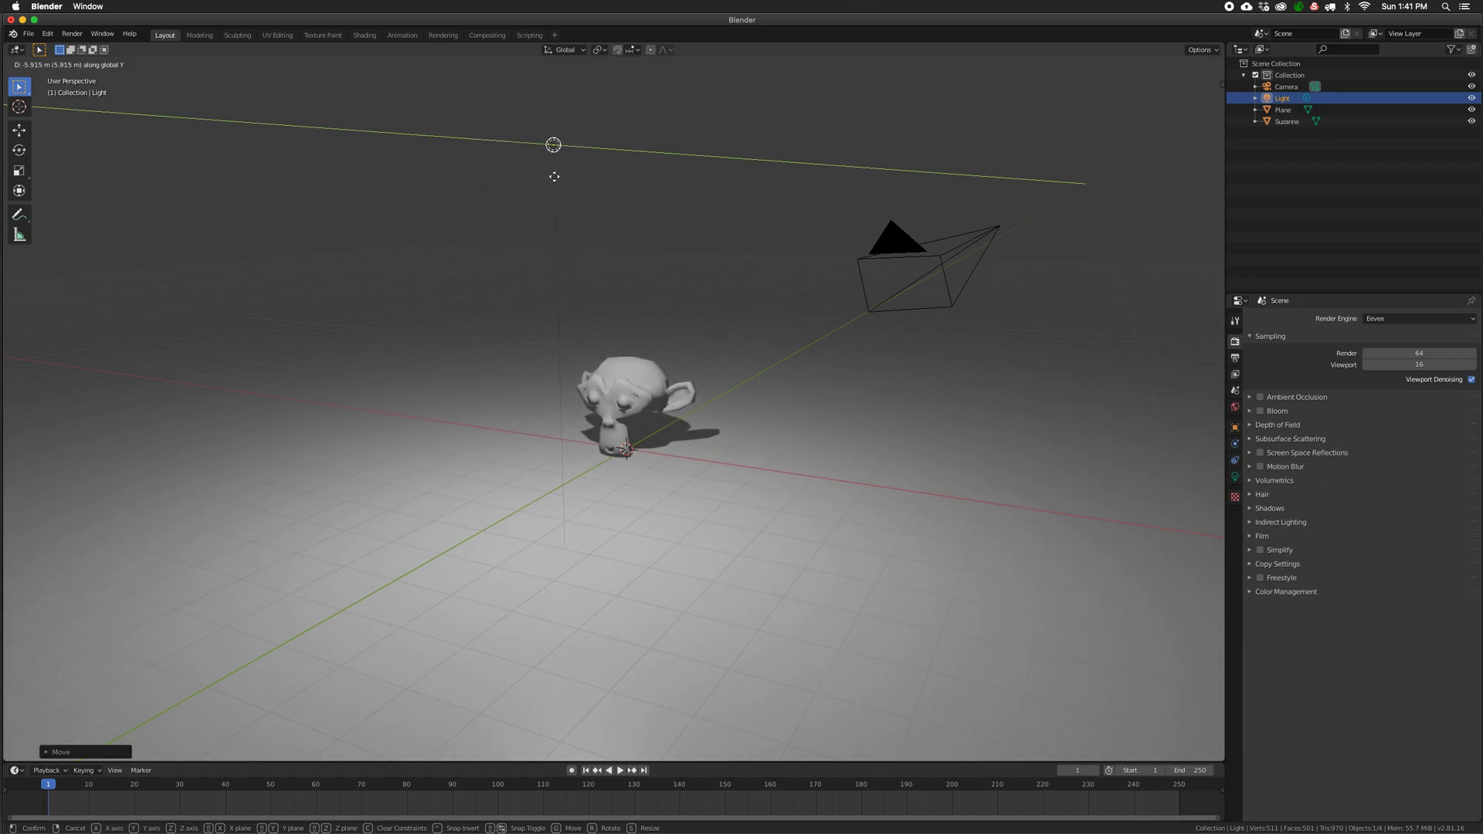
{"action": "left_click", "coordinate": [546, 176]}
{"action": "mouse_move", "coordinate": [556, 189]}
{"action": "middle_mouse_down"}
{"action": "mouse_move", "coordinate": [589, 193]}
{"action": "mouse_move", "coordinate": [577, 186]}
{"action": "middle_mouse_up"}
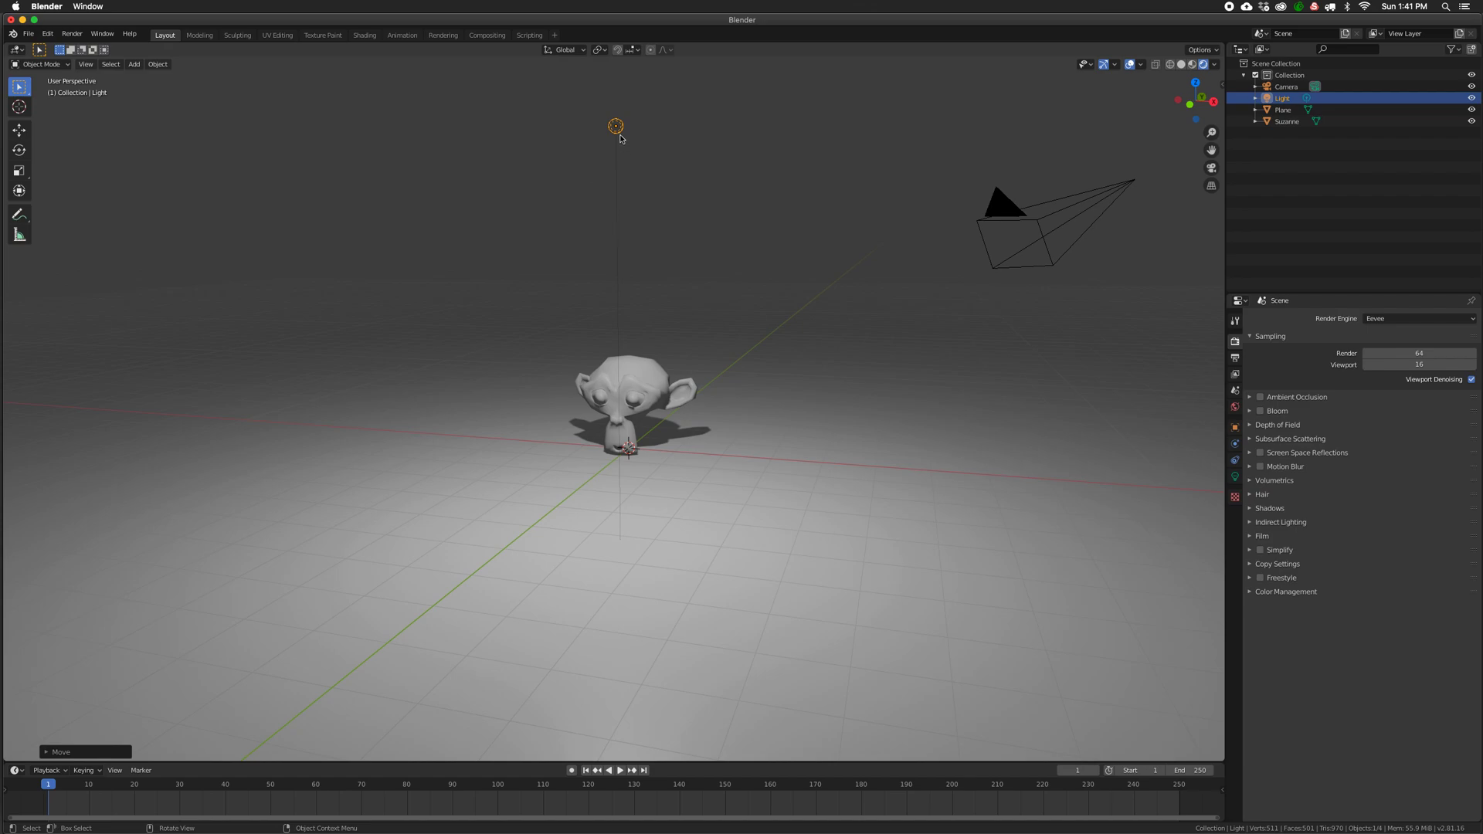
{"action": "key", "text": "g"}
{"action": "key", "text": "z"}
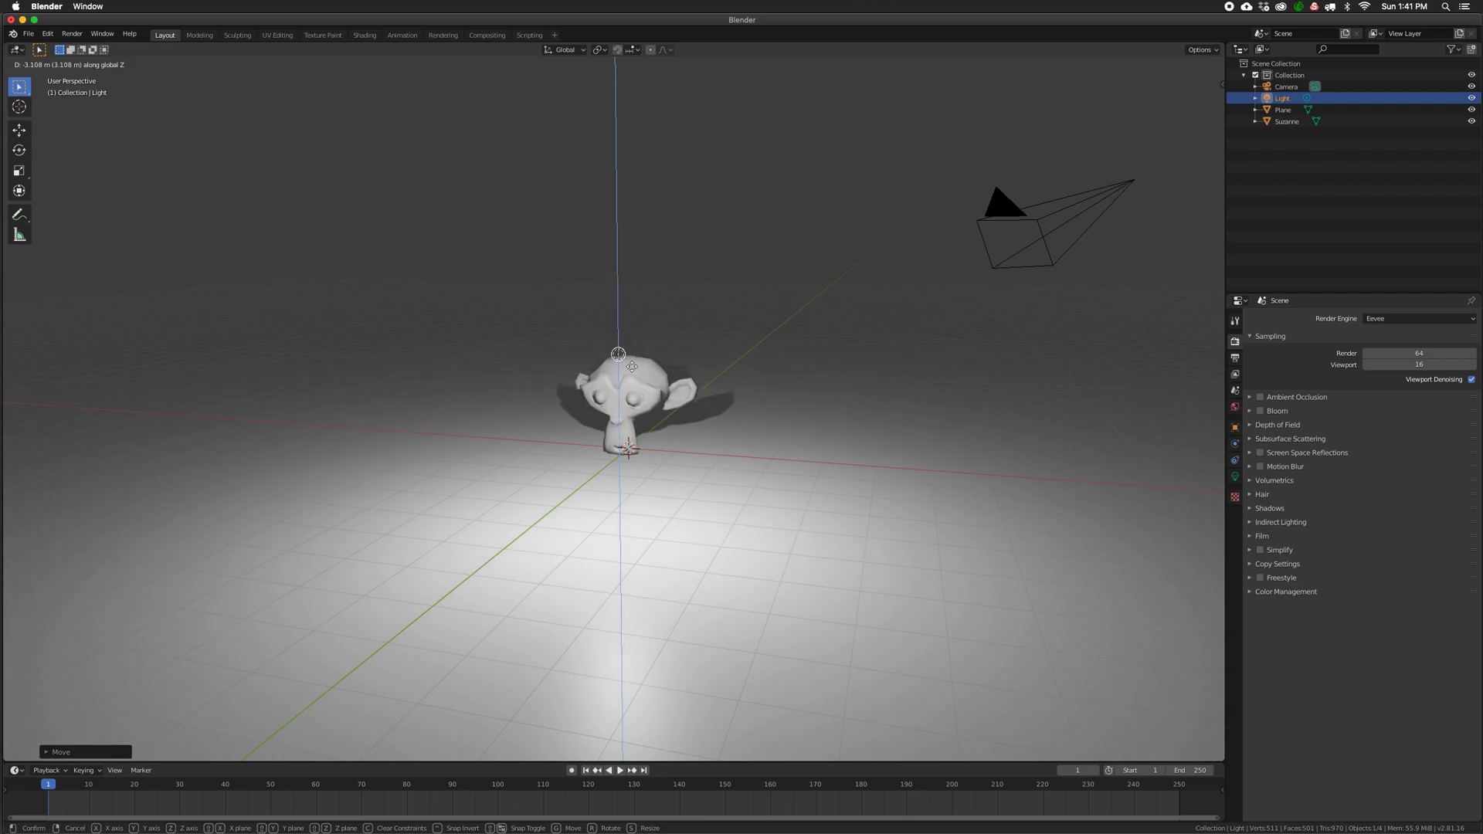
{"action": "left_click", "coordinate": [631, 323]}
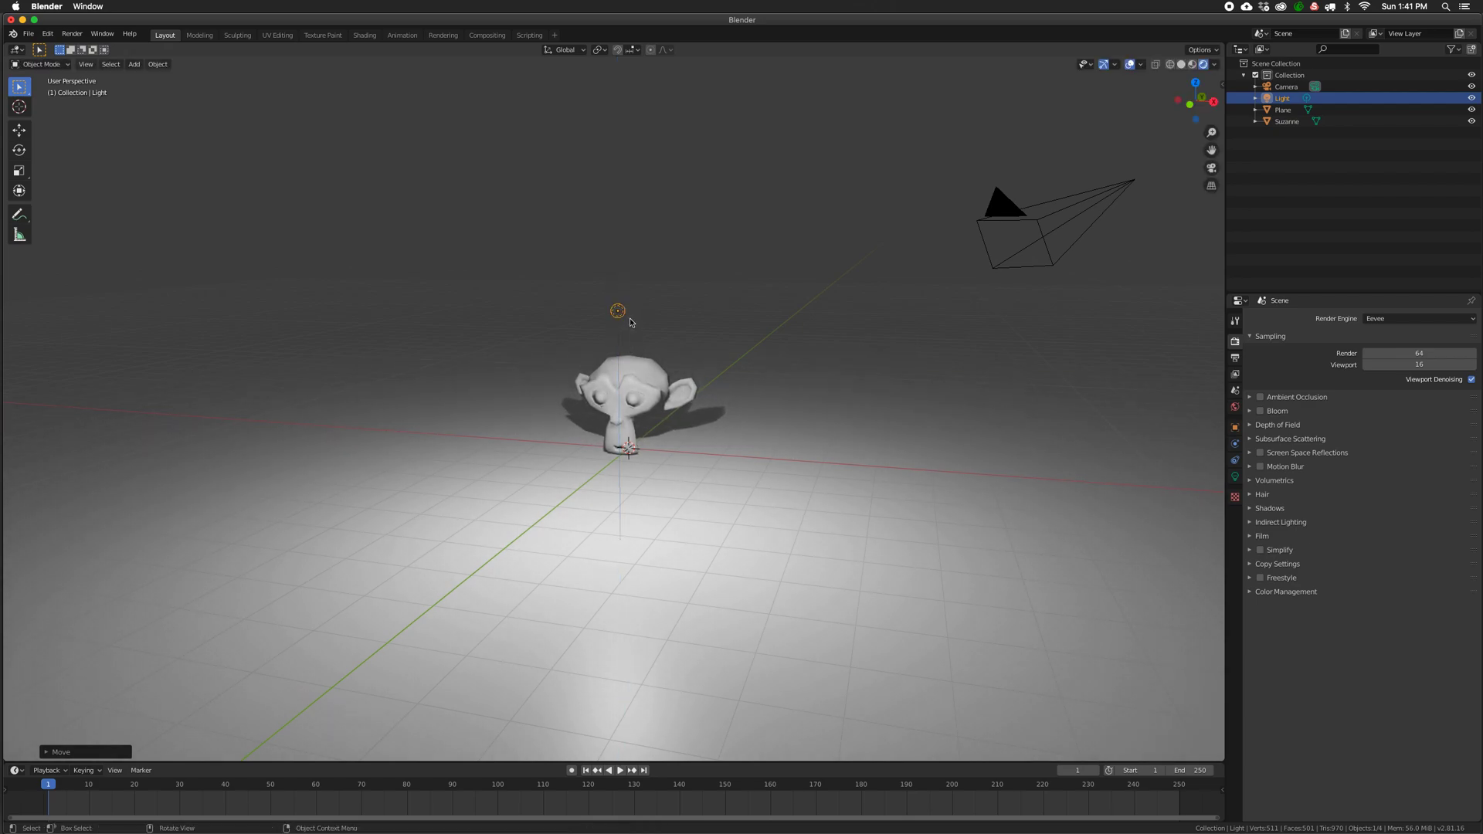
Check the lit monkey through the scene camera, and switch the render engine to Cycles.
{"action": "scroll", "coordinate": [678, 429], "scroll_direction": "up", "scroll_amount": 3}
{"action": "middle_click_drag", "start_coordinate": [678, 430], "coordinate": [667, 424]}
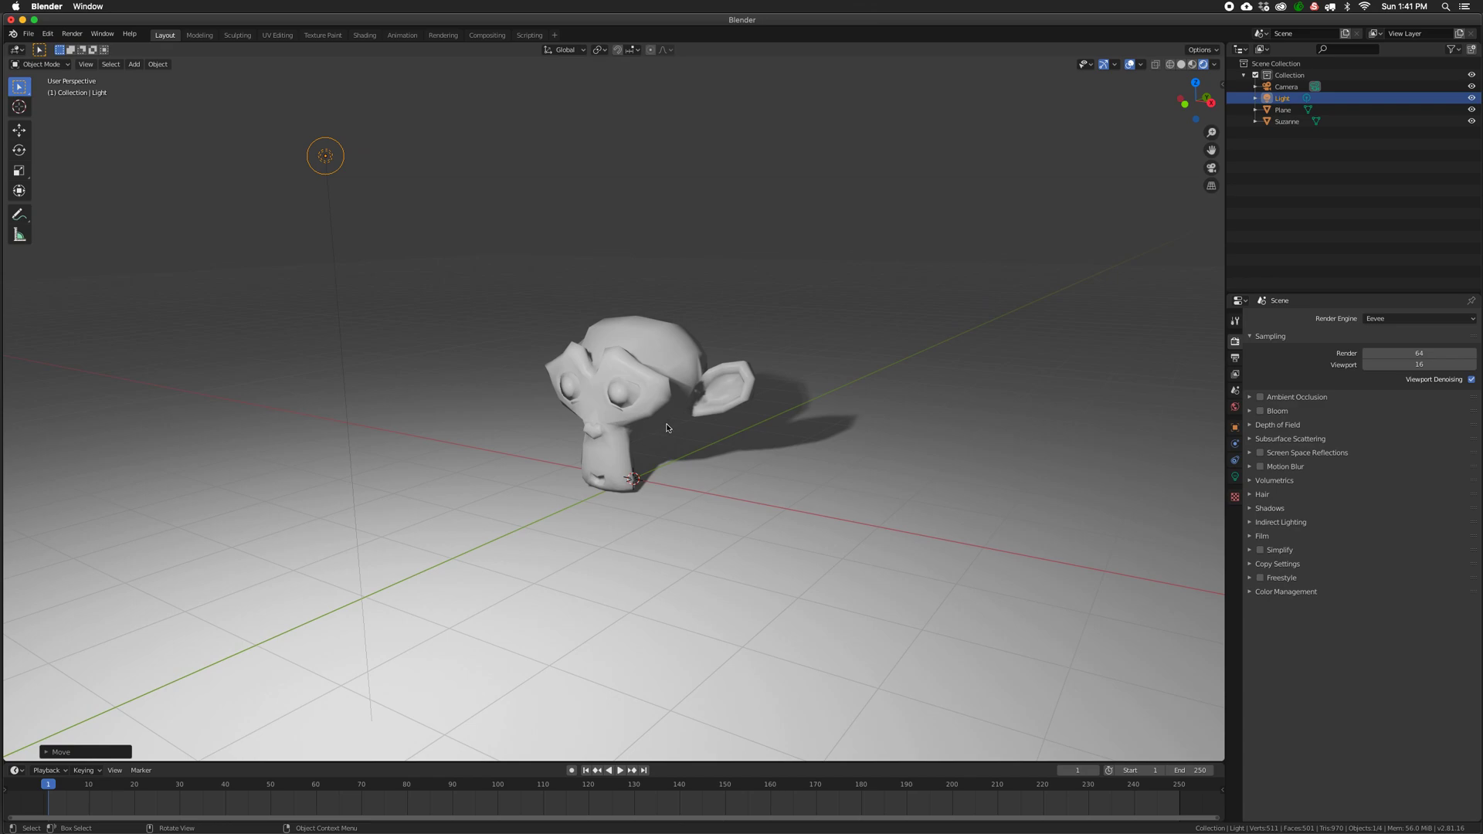
{"action": "scroll", "coordinate": [667, 427], "scroll_direction": "up", "scroll_amount": 2}
{"action": "key", "text": "KP_0"}
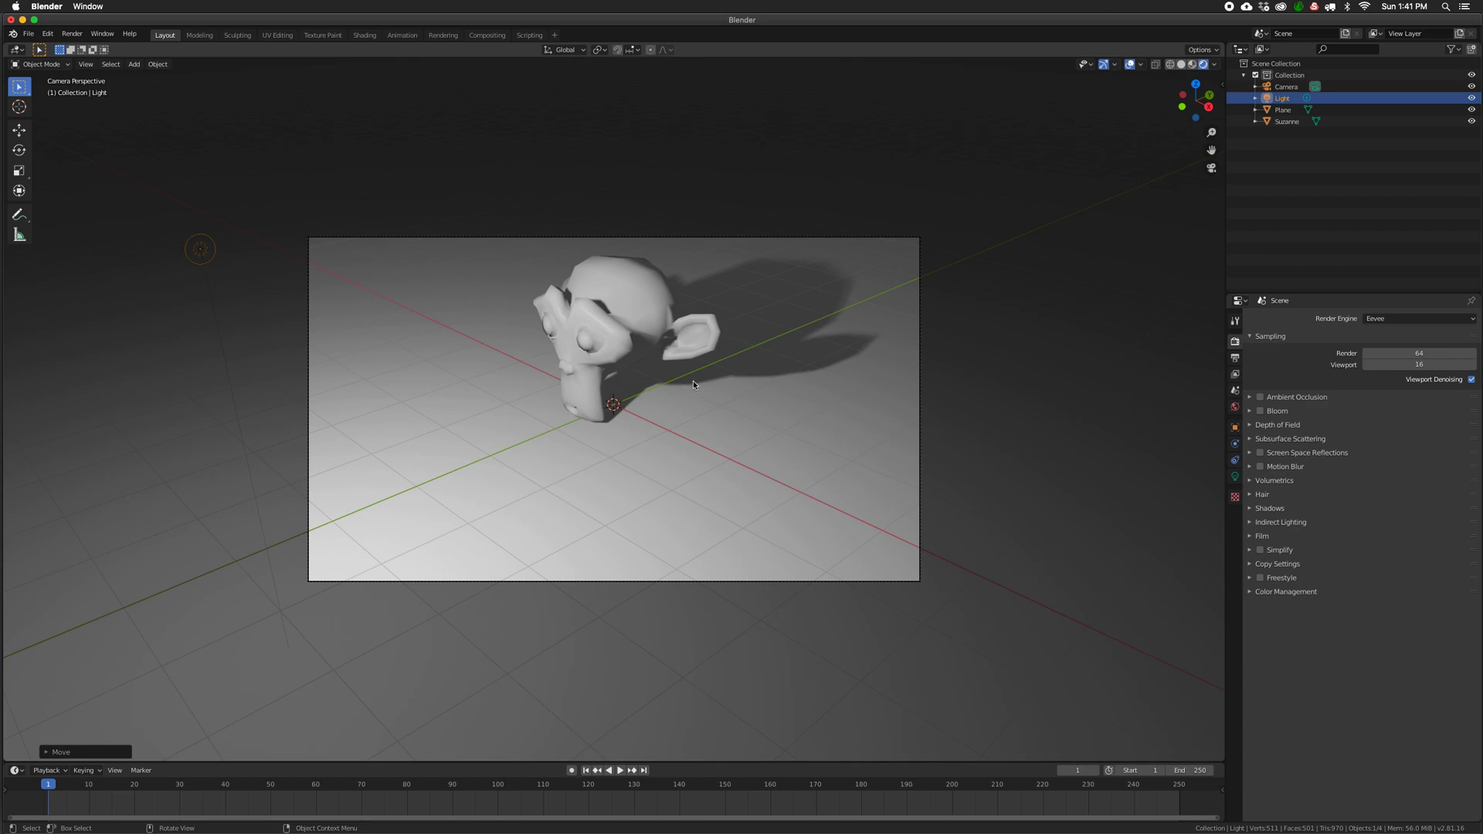
{"action": "middle_click_drag", "start_coordinate": [636, 360], "coordinate": [604, 386]}
{"action": "scroll", "coordinate": [636, 352], "scroll_direction": "up", "scroll_amount": 3}
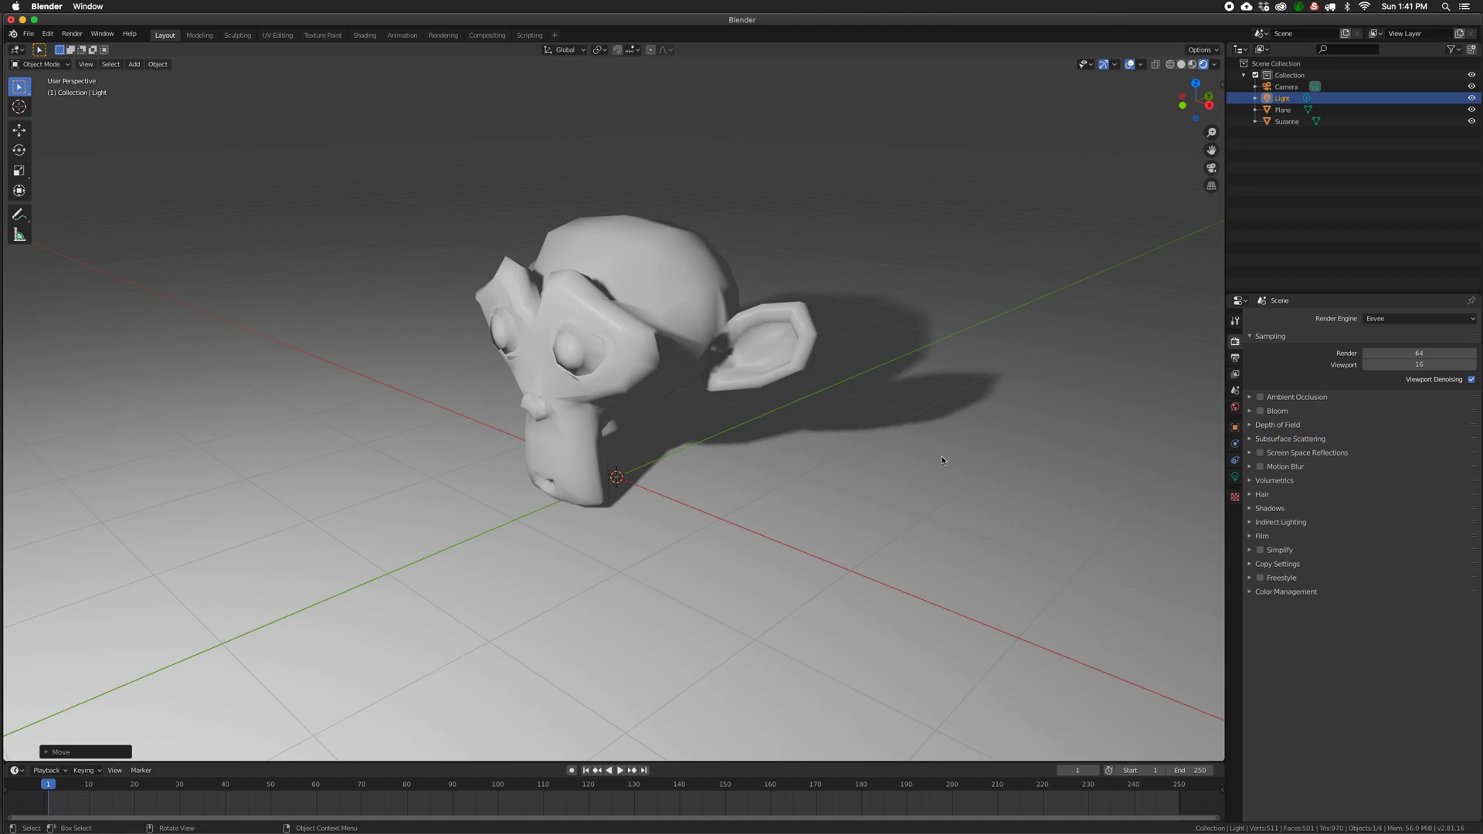
{"action": "left_click", "coordinate": [1389, 319]}
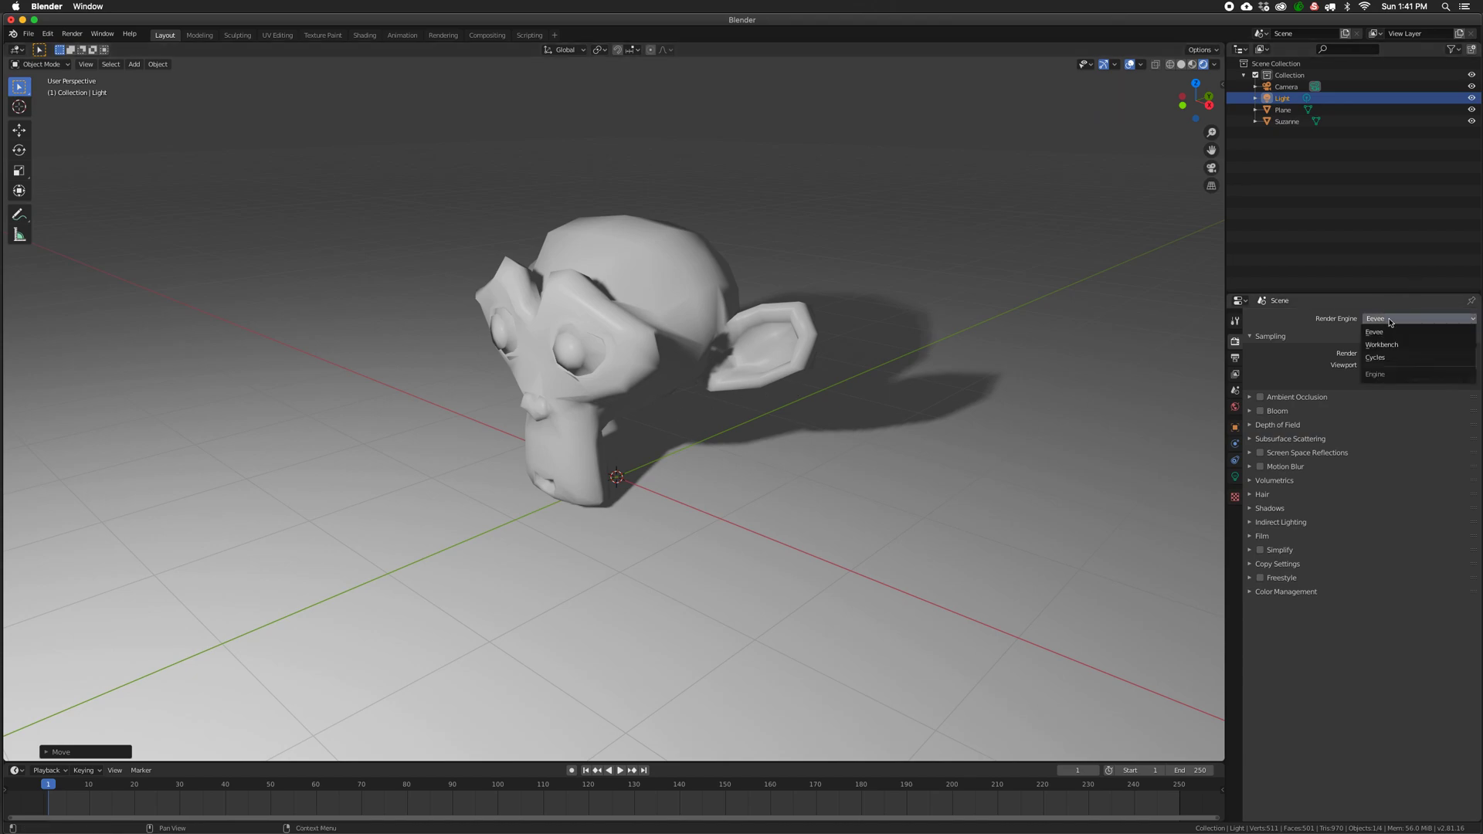
{"action": "left_click", "coordinate": [1390, 363]}
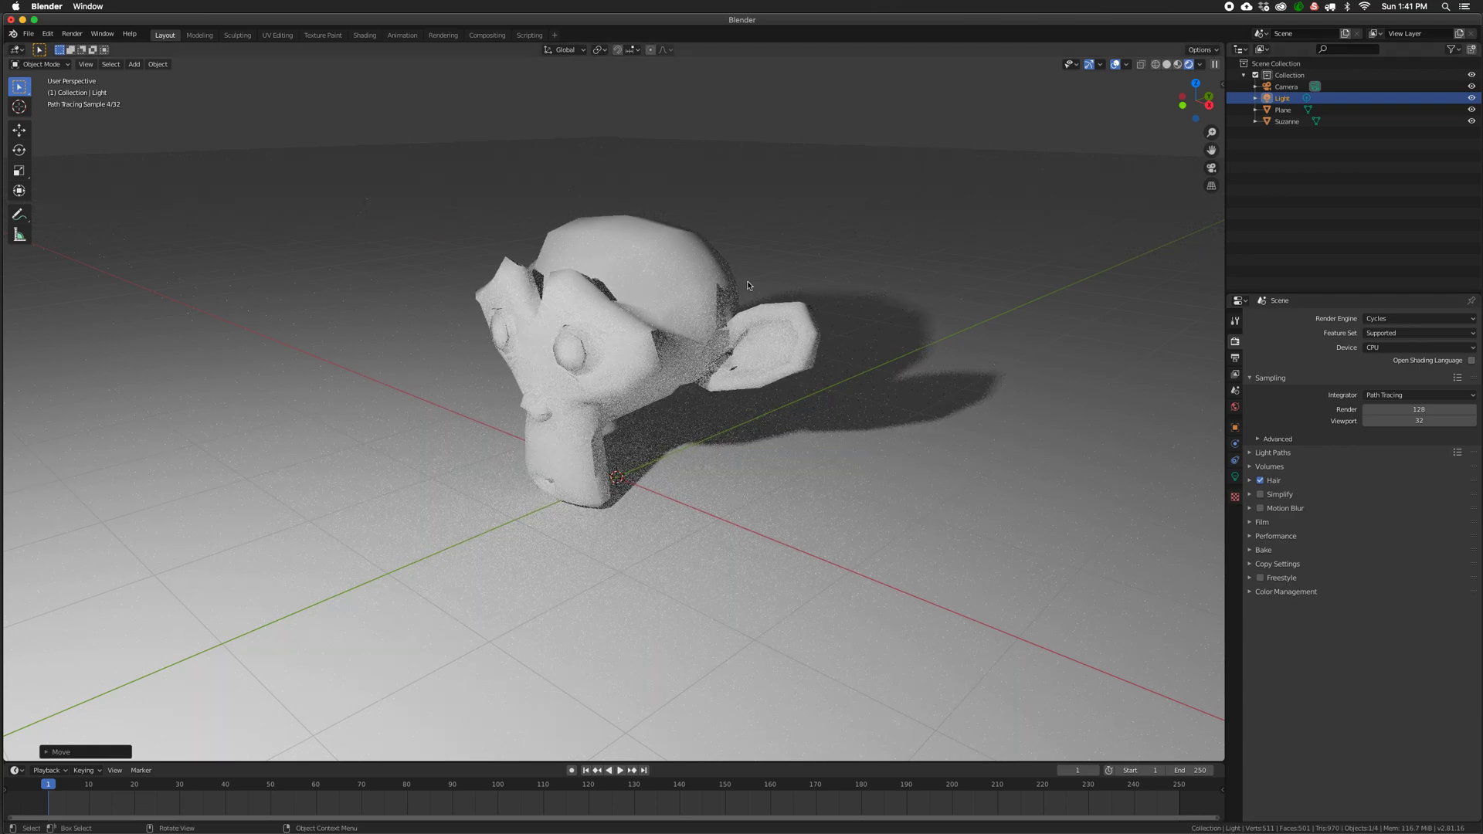
Examine the Cycles viewport rendering of the monkey's face, ear and ground shadow from several close angles.
{"action": "key", "text": "g"}
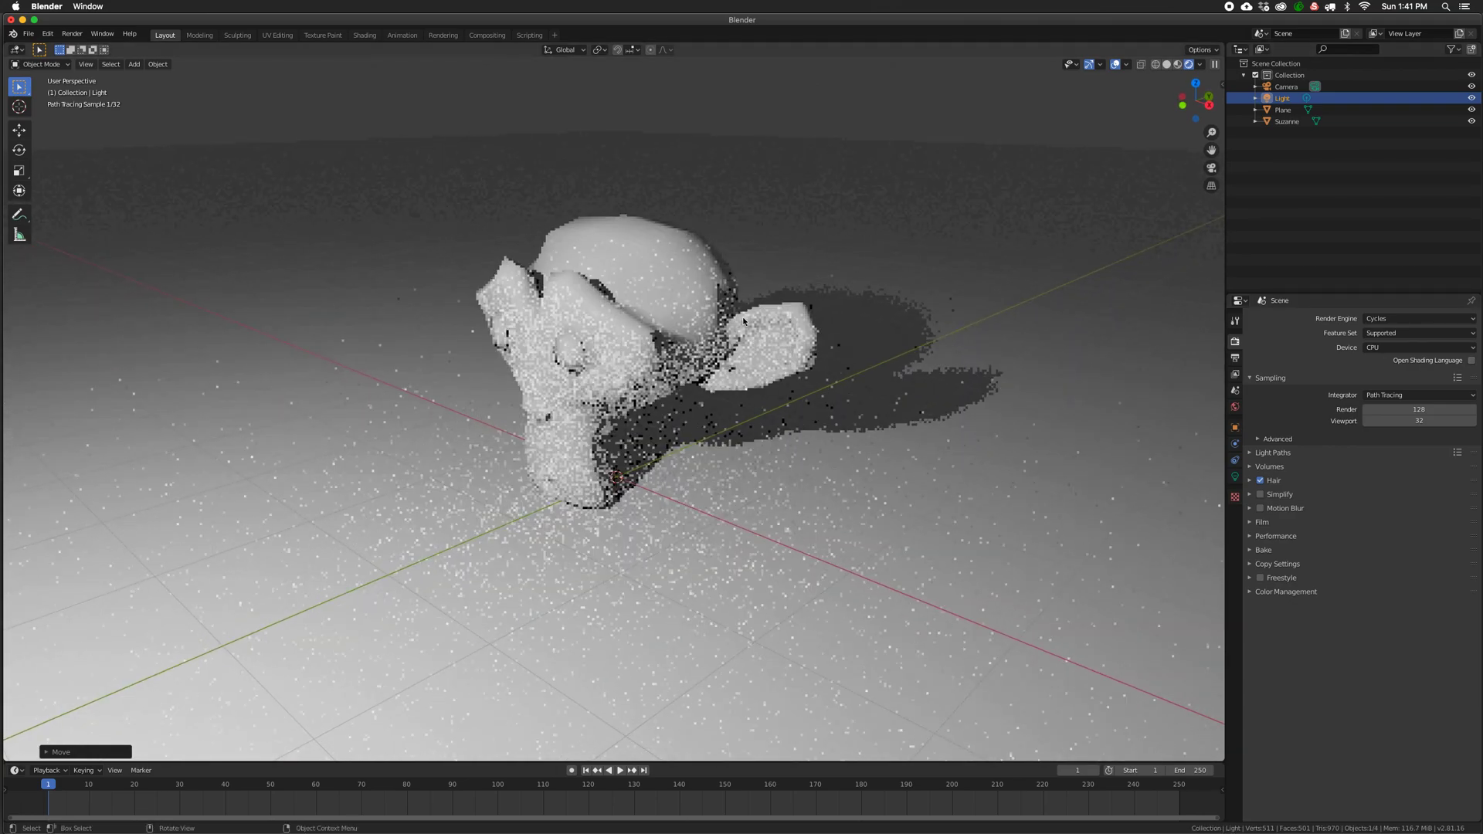
{"action": "mouse_move", "coordinate": [723, 317]}
{"action": "middle_mouse_down"}
{"action": "mouse_move", "coordinate": [722, 338]}
{"action": "mouse_move", "coordinate": [720, 324]}
{"action": "middle_mouse_up"}
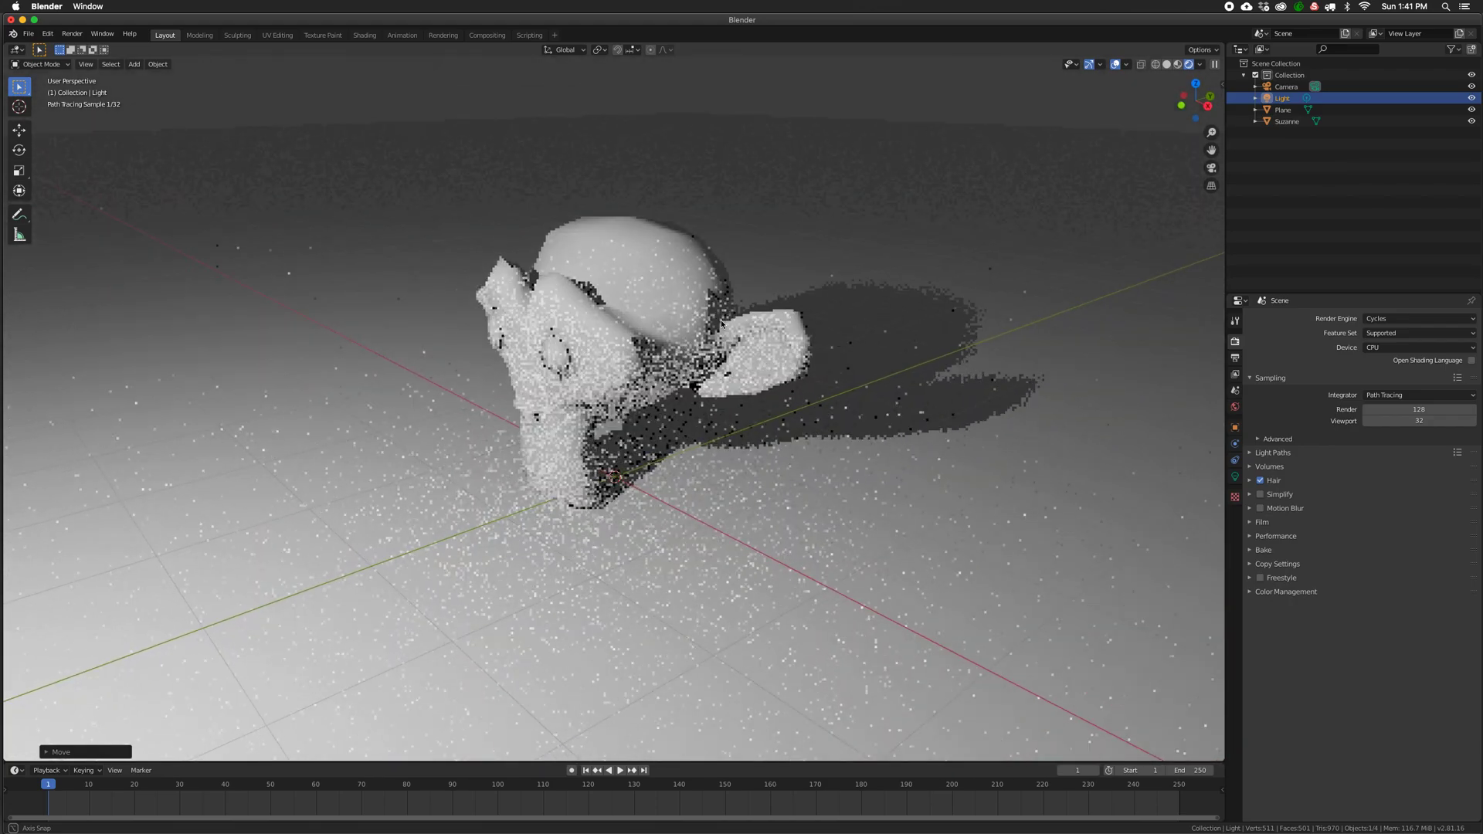
{"action": "scroll", "coordinate": [721, 324], "scroll_direction": "up", "scroll_amount": 1}
{"action": "scroll", "coordinate": [720, 318], "scroll_direction": "up", "scroll_amount": 1}
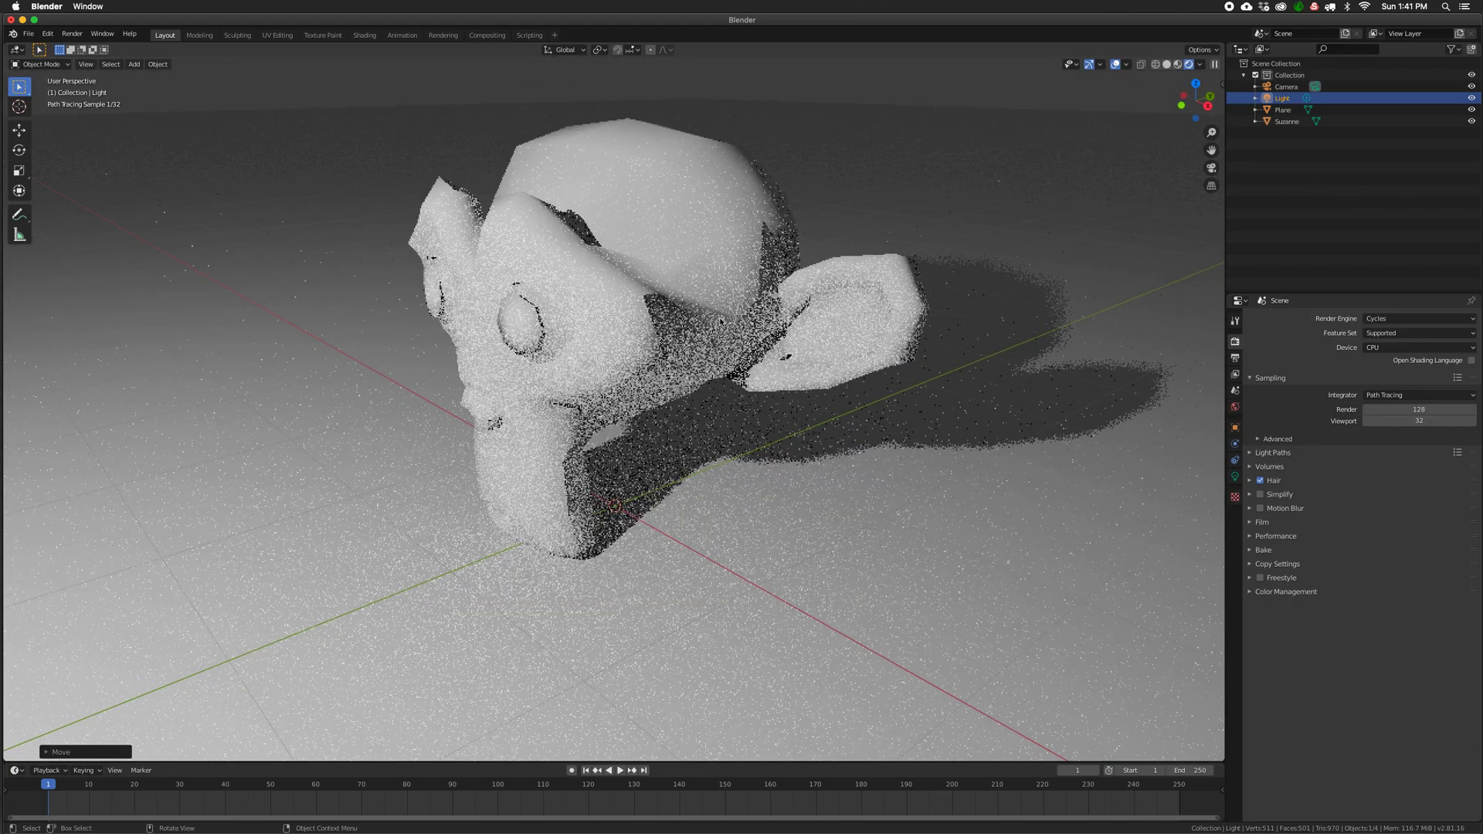
{"action": "middle_click_drag", "start_coordinate": [717, 309], "coordinate": [725, 325]}
{"action": "scroll", "coordinate": [731, 318], "scroll_direction": "up", "scroll_amount": 1}
{"action": "scroll", "coordinate": [729, 321], "scroll_direction": "down", "scroll_amount": 1}
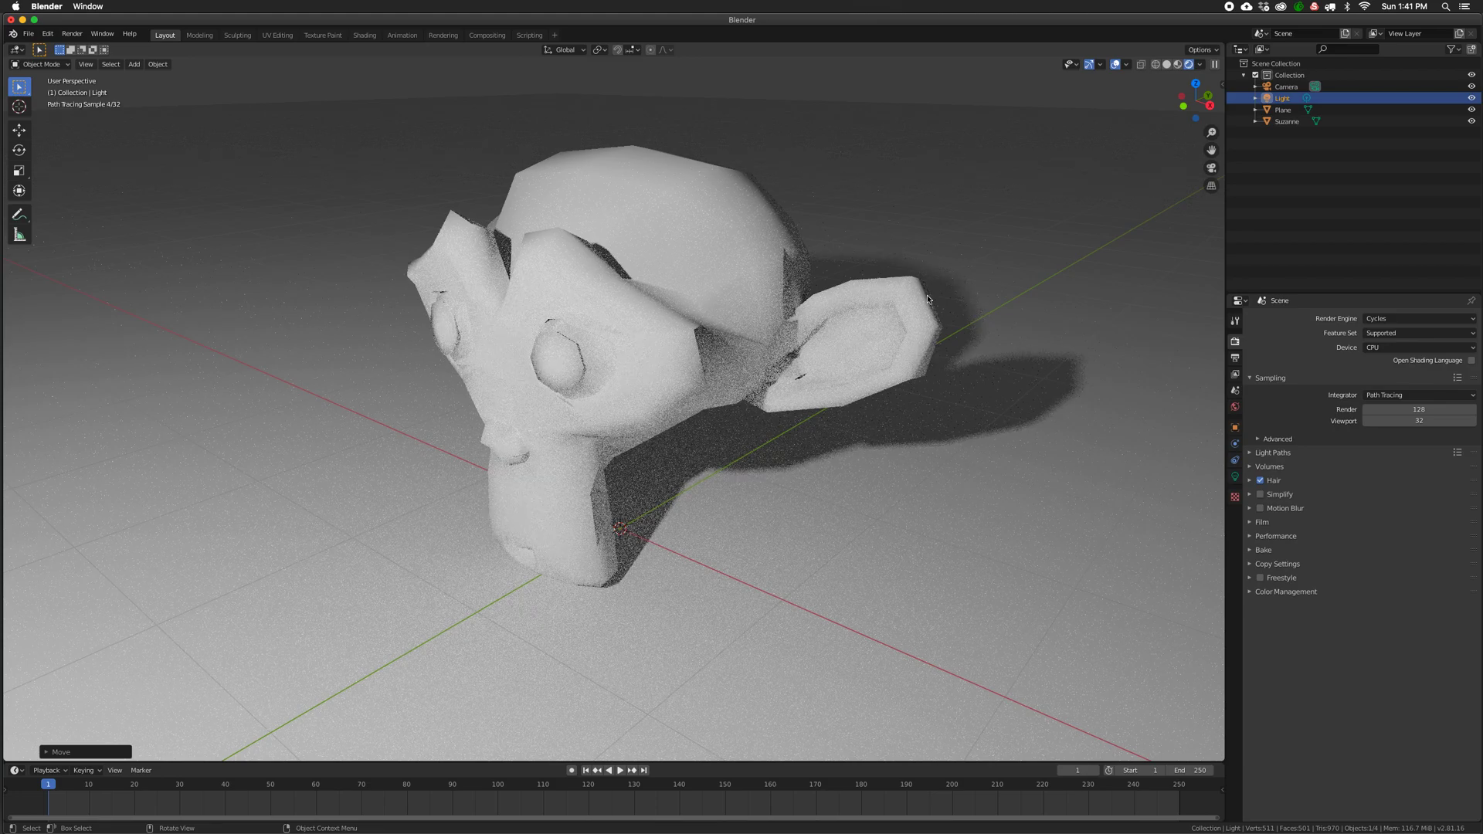
{"action": "mouse_move", "coordinate": [627, 328]}
{"action": "middle_mouse_down"}
{"action": "mouse_move", "coordinate": [655, 324]}
{"action": "mouse_move", "coordinate": [641, 317]}
{"action": "middle_mouse_up"}
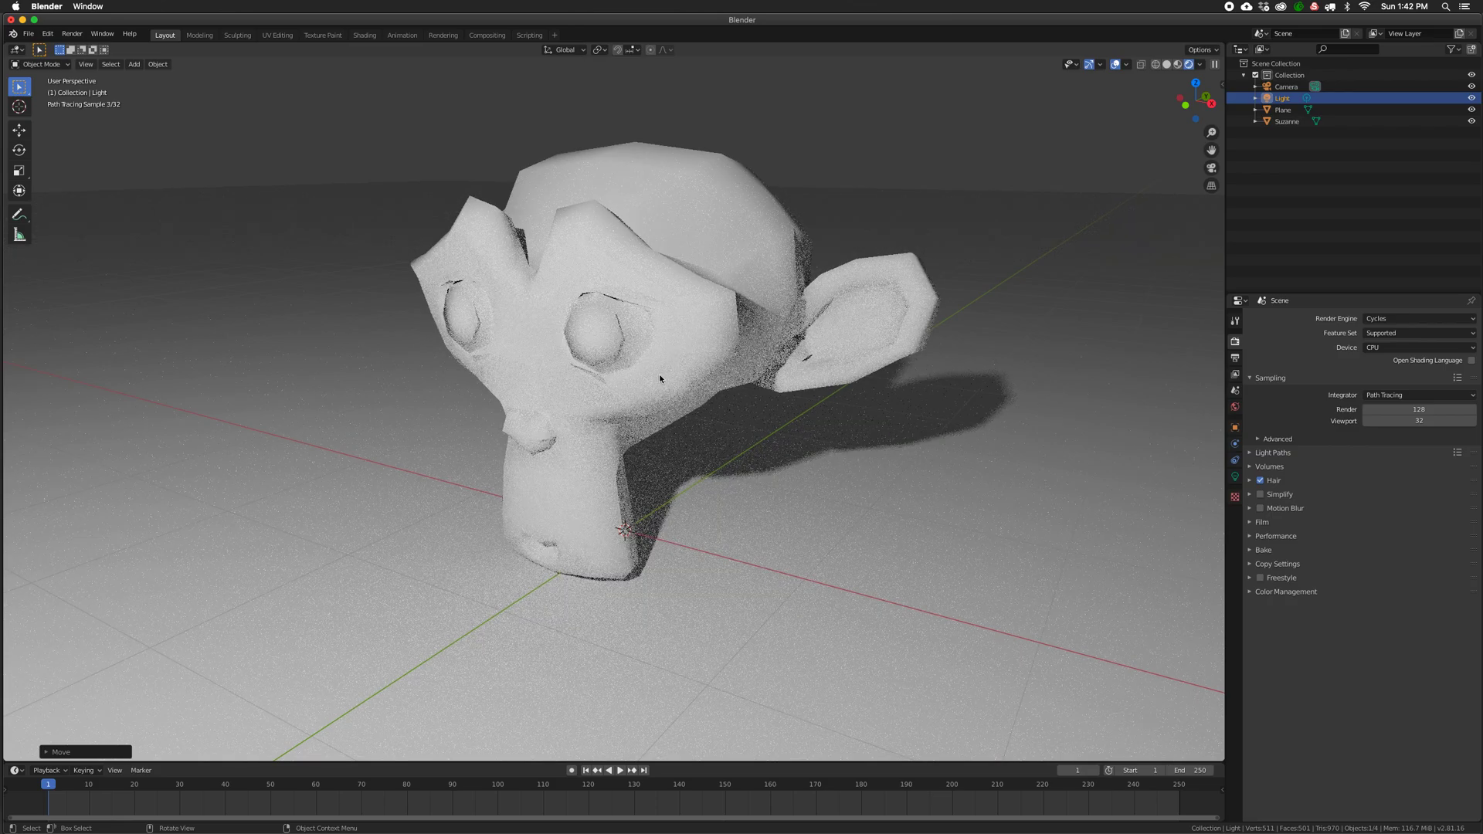
{"action": "middle_click_drag", "start_coordinate": [689, 366], "coordinate": [689, 360]}
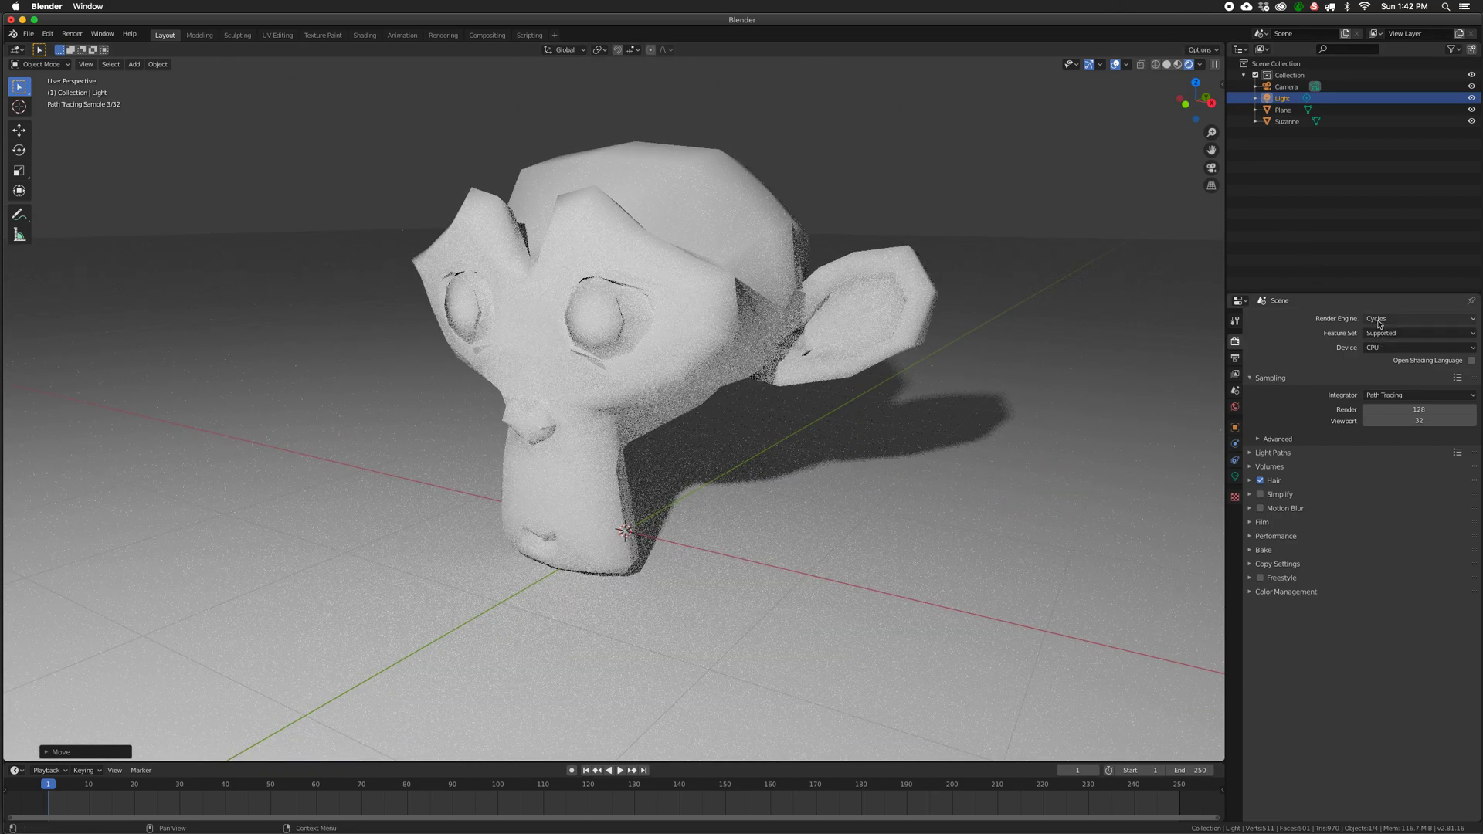
{"action": "mouse_move", "coordinate": [780, 364]}
{"action": "middle_mouse_down"}
{"action": "mouse_move", "coordinate": [801, 381]}
{"action": "mouse_move", "coordinate": [792, 351]}
{"action": "middle_mouse_up"}
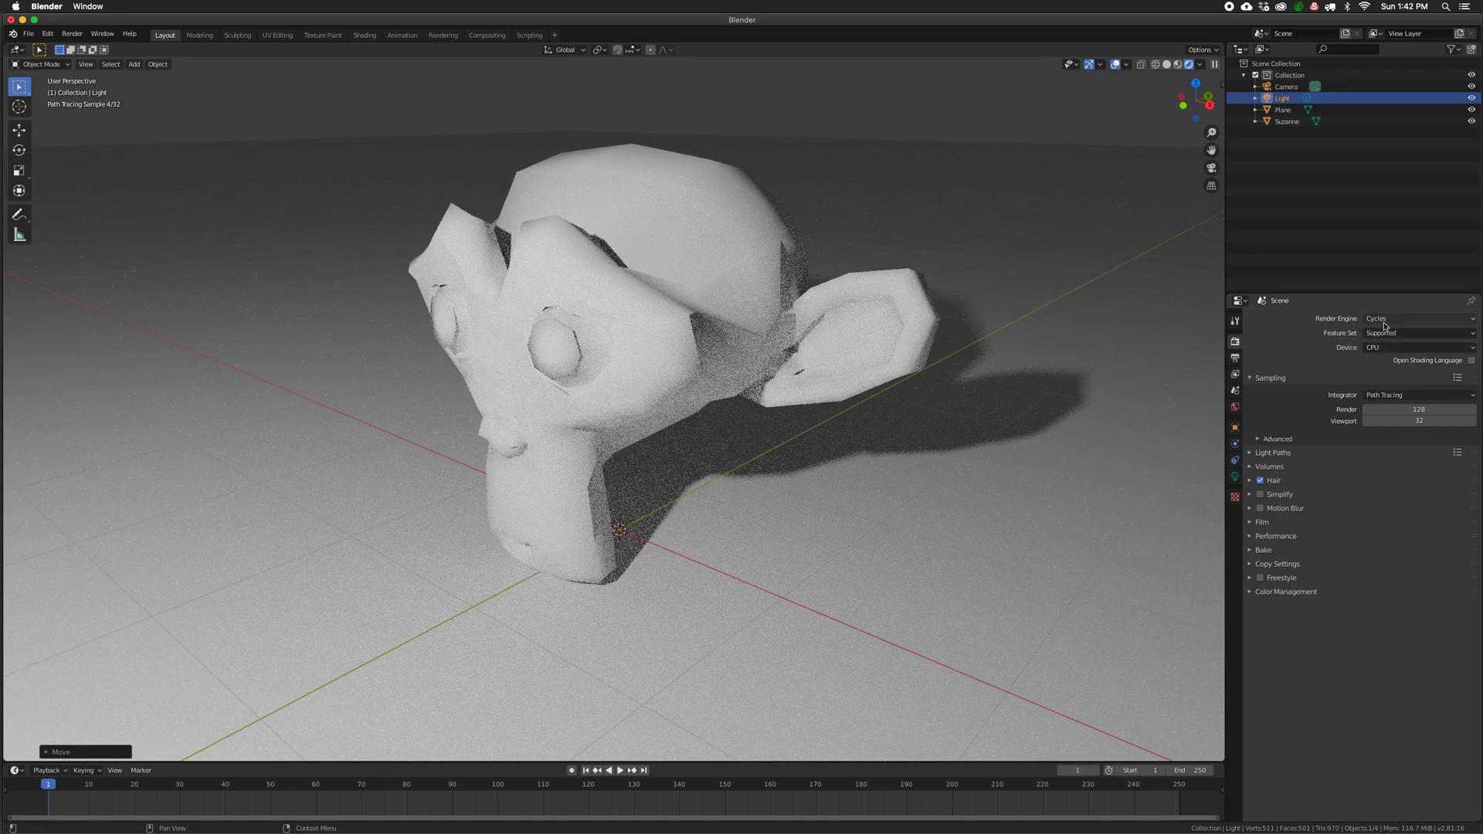
Switch the render engine back to Eevee and inspect the monkey up close.
{"action": "left_click", "coordinate": [1375, 324]}
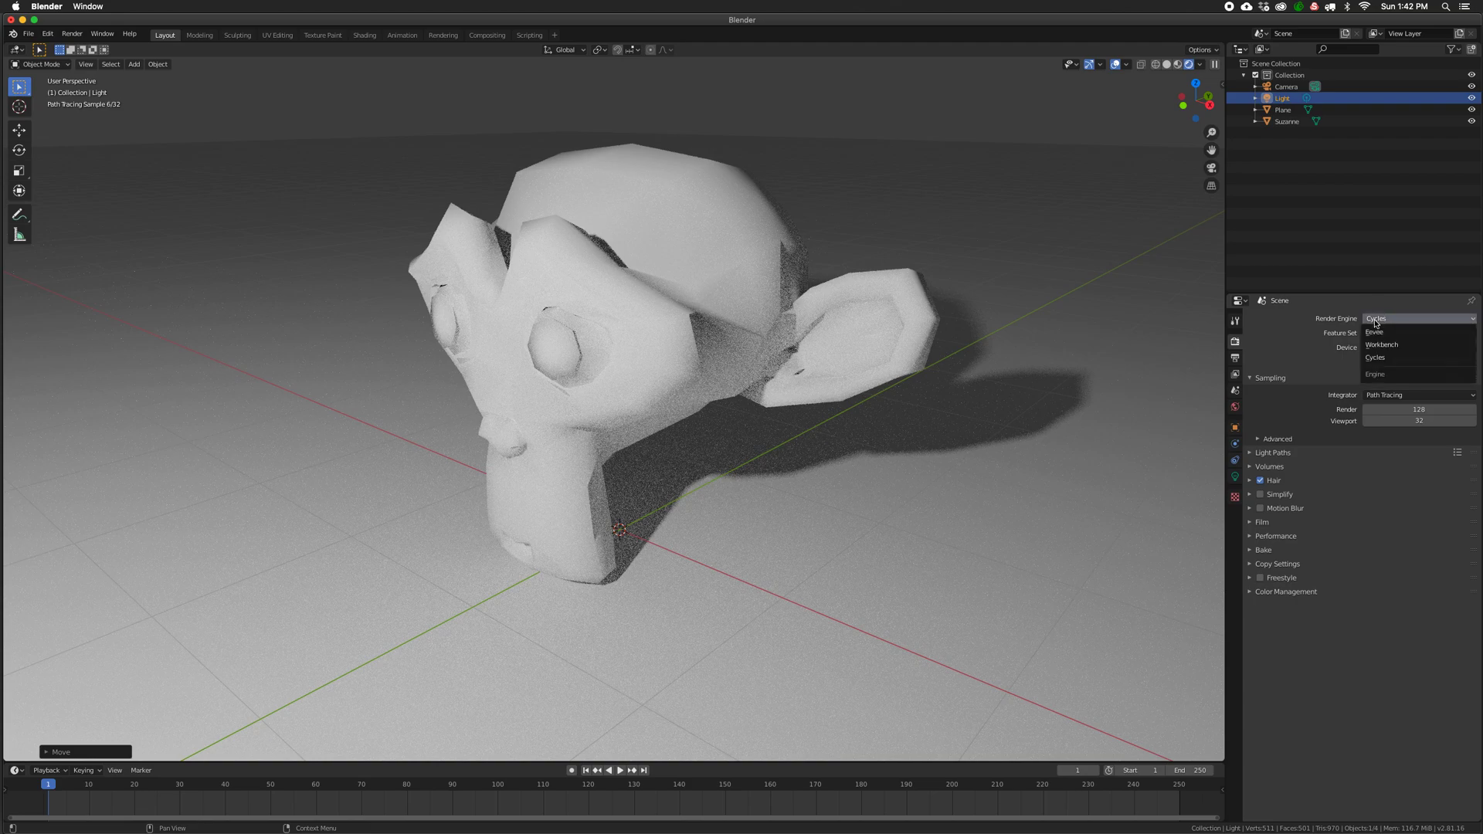
{"action": "left_click", "coordinate": [1379, 336]}
{"action": "mouse_move", "coordinate": [697, 348]}
{"action": "middle_mouse_down"}
{"action": "mouse_move", "coordinate": [693, 369]}
{"action": "mouse_move", "coordinate": [678, 356]}
{"action": "middle_mouse_up"}
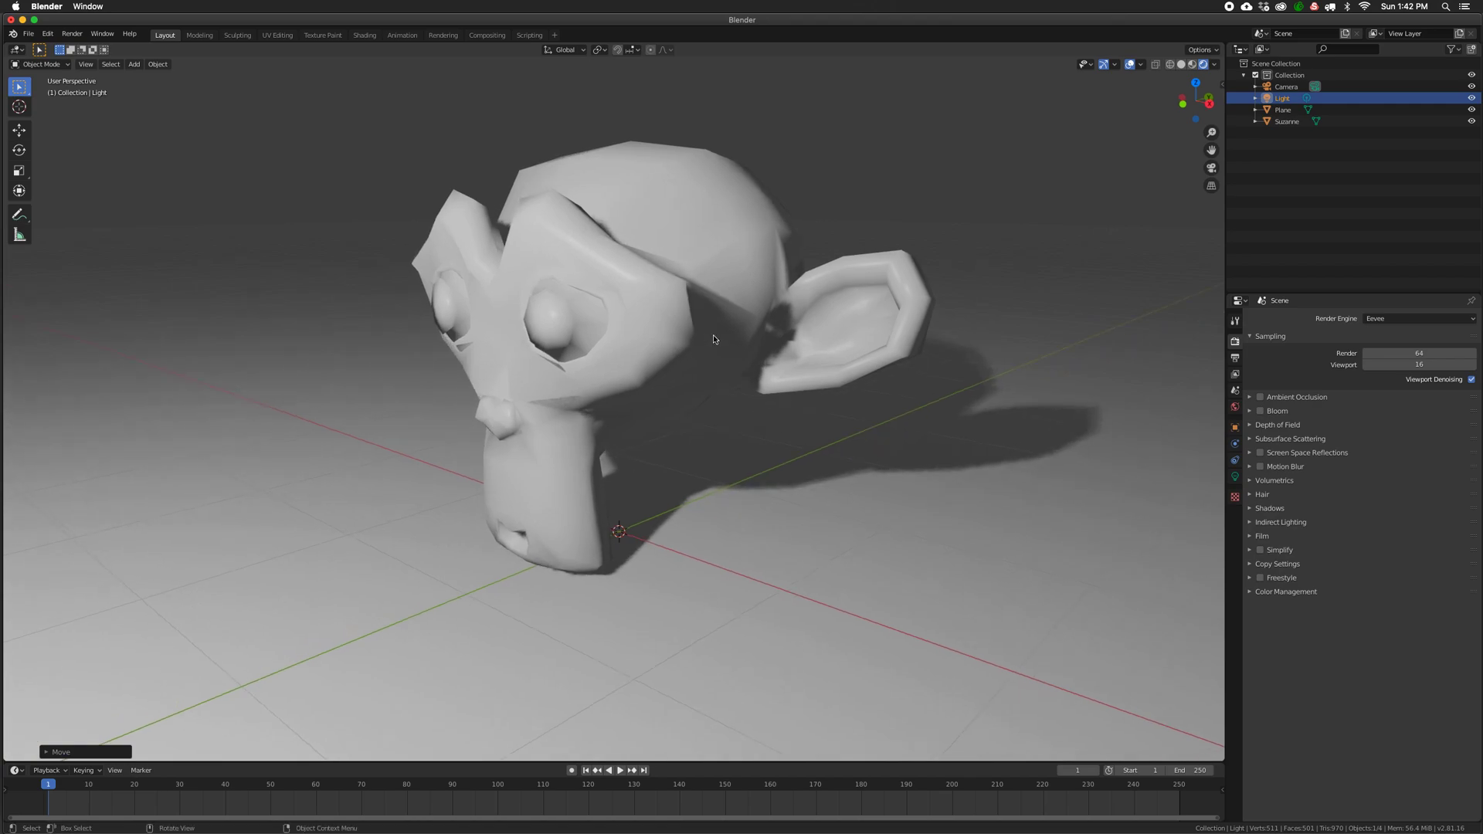
{"action": "scroll", "coordinate": [719, 318], "scroll_direction": "up", "scroll_amount": 3}
{"action": "mouse_move", "coordinate": [734, 344]}
{"action": "middle_mouse_down"}
{"action": "mouse_move", "coordinate": [719, 350]}
{"action": "mouse_move", "coordinate": [826, 340]}
{"action": "mouse_move", "coordinate": [734, 344]}
{"action": "middle_mouse_up"}
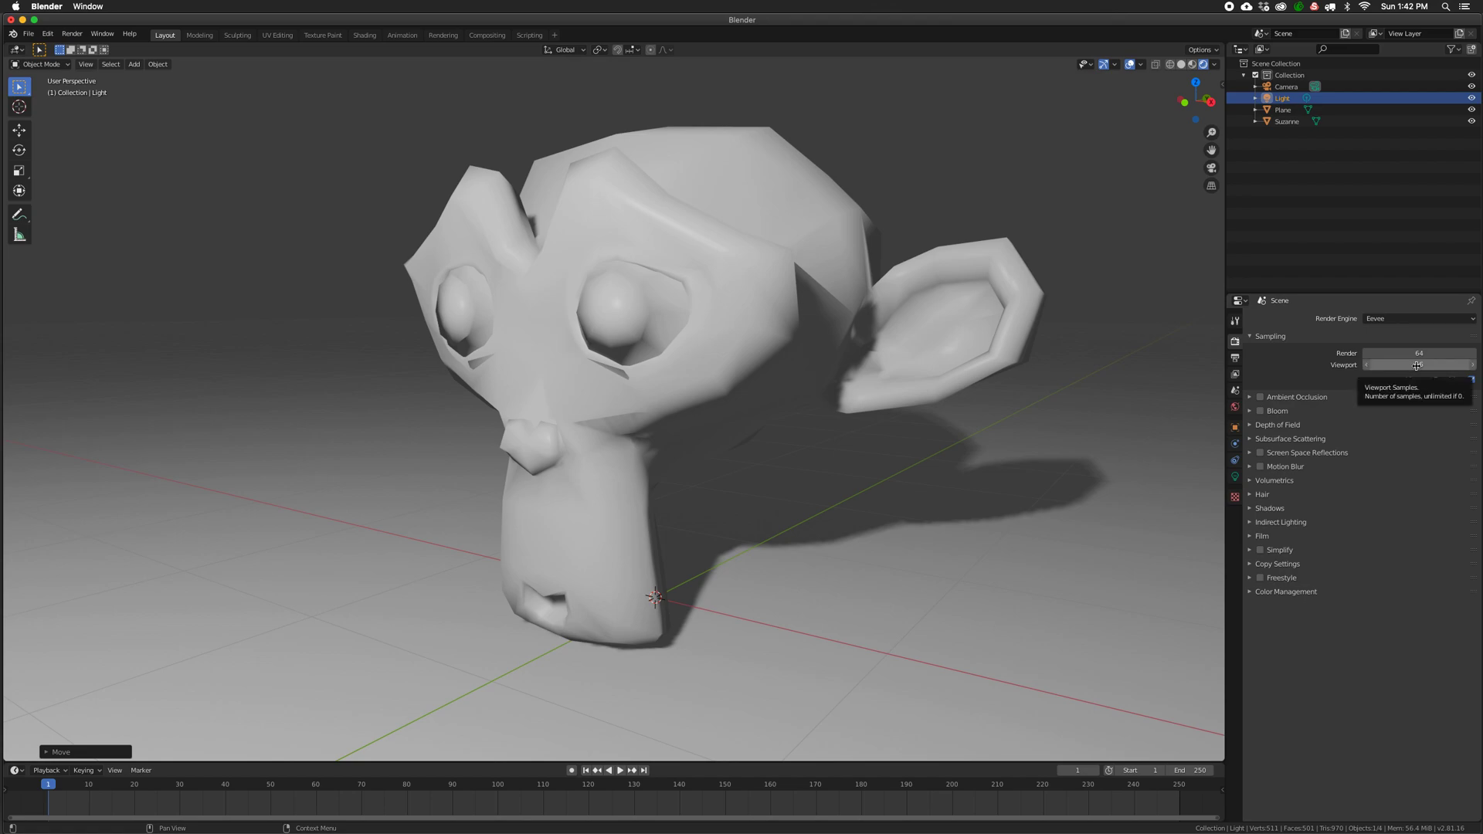
Set the Eevee viewport samples to 64 and check the monkey's shading.
{"action": "middle_click_drag", "start_coordinate": [834, 373], "coordinate": [847, 383]}
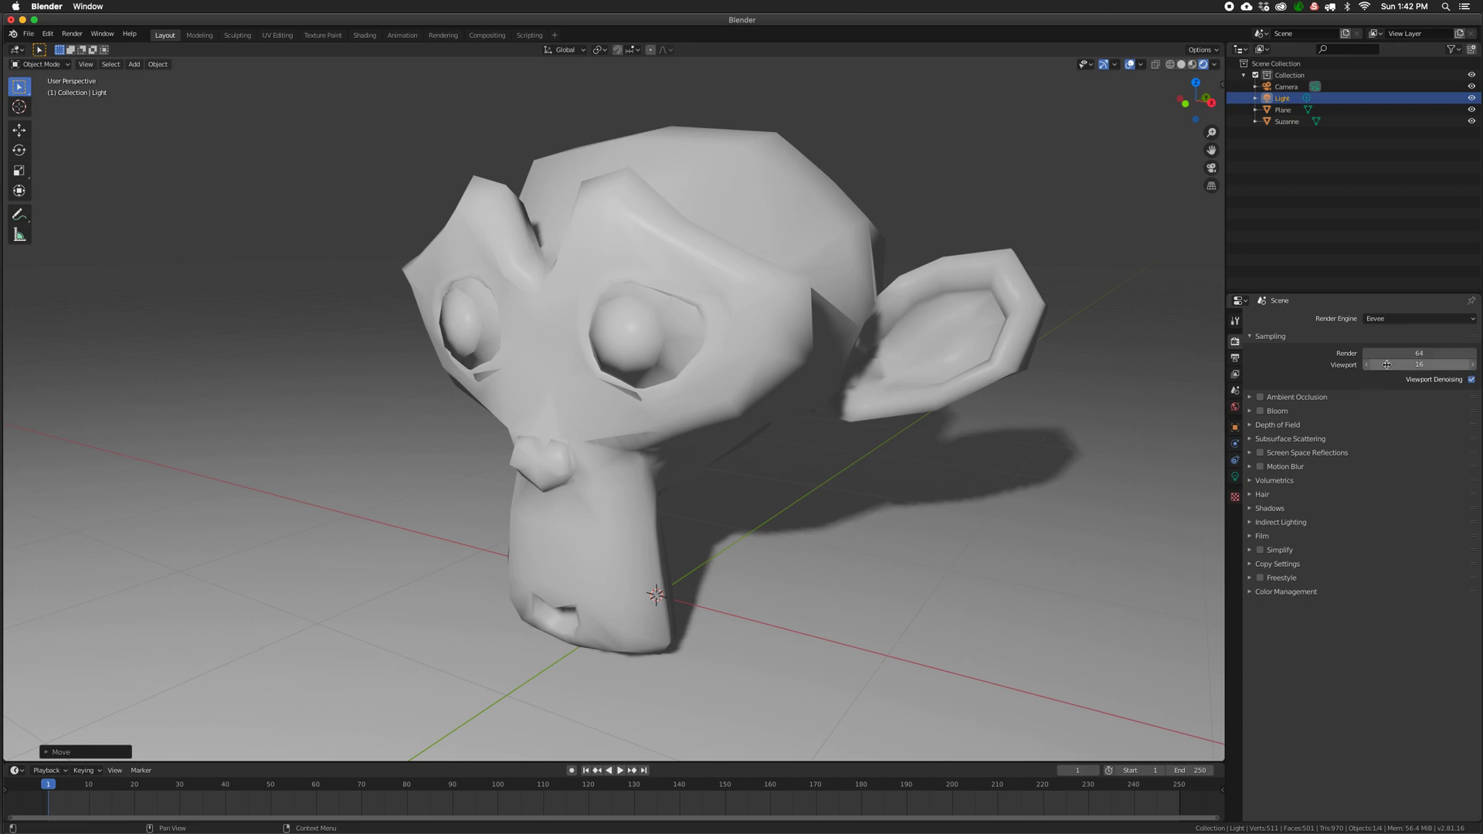
{"action": "left_click_drag", "start_coordinate": [1390, 366], "coordinate": [1416, 364]}
{"action": "left_click", "coordinate": [1390, 365]}
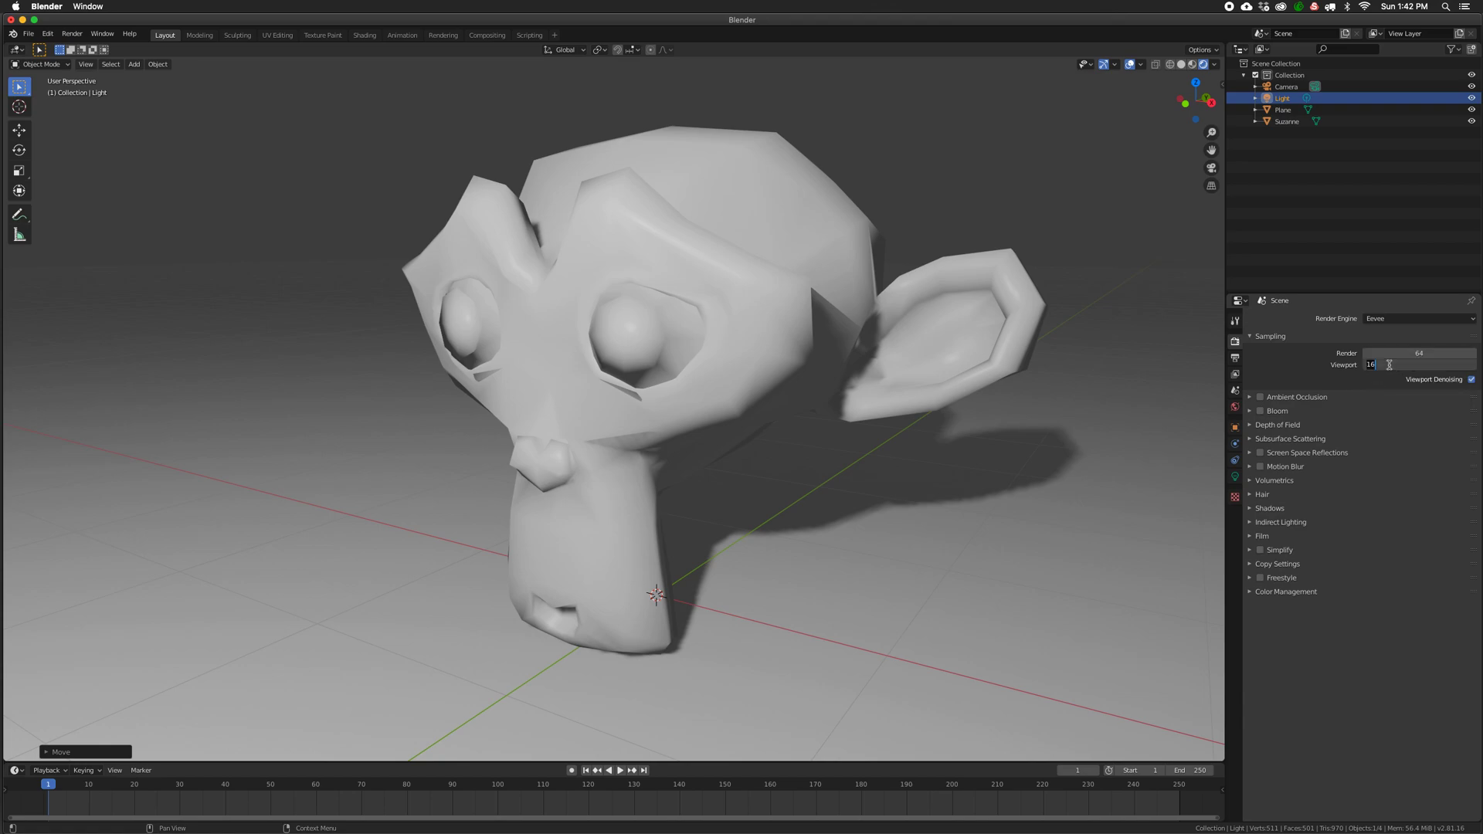
{"action": "type", "text": "6"}
{"action": "key", "text": "Tab"}
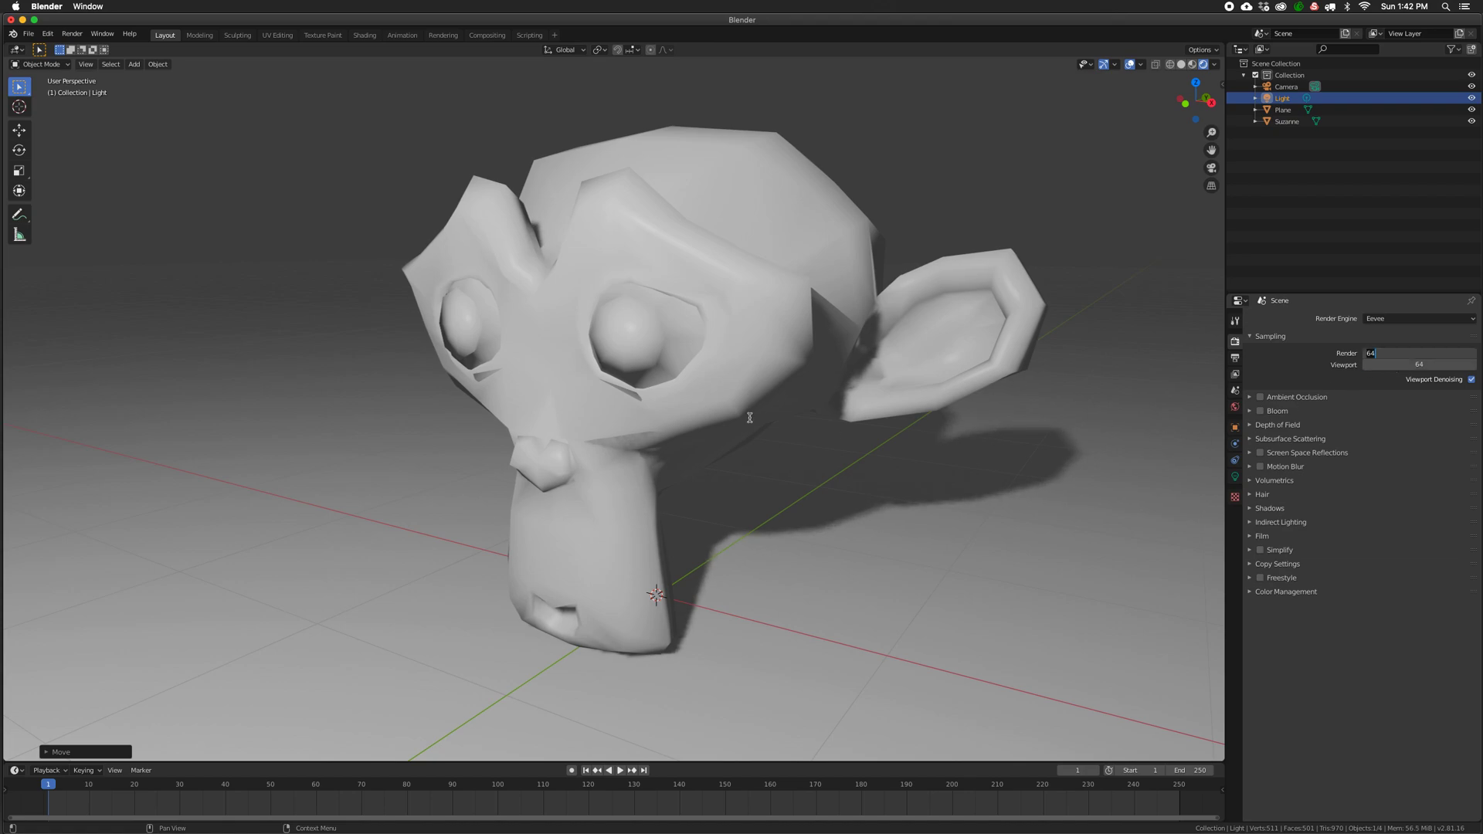
{"action": "mouse_move", "coordinate": [724, 370]}
{"action": "middle_mouse_down"}
{"action": "mouse_move", "coordinate": [732, 397]}
{"action": "mouse_move", "coordinate": [724, 383]}
{"action": "middle_mouse_up"}
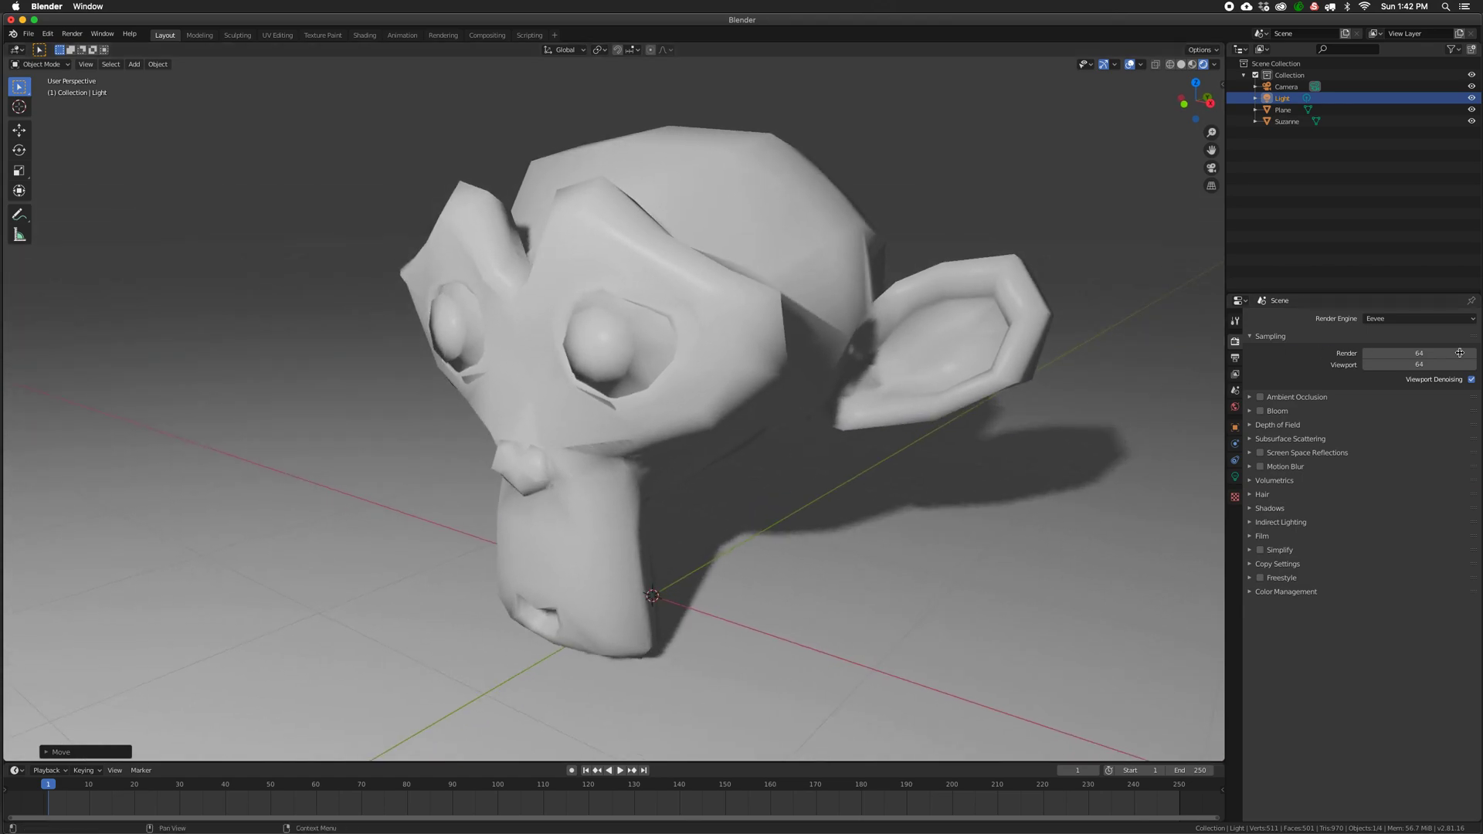
Set the Eevee viewport samples back to 16.
{"action": "left_click", "coordinate": [1425, 364]}
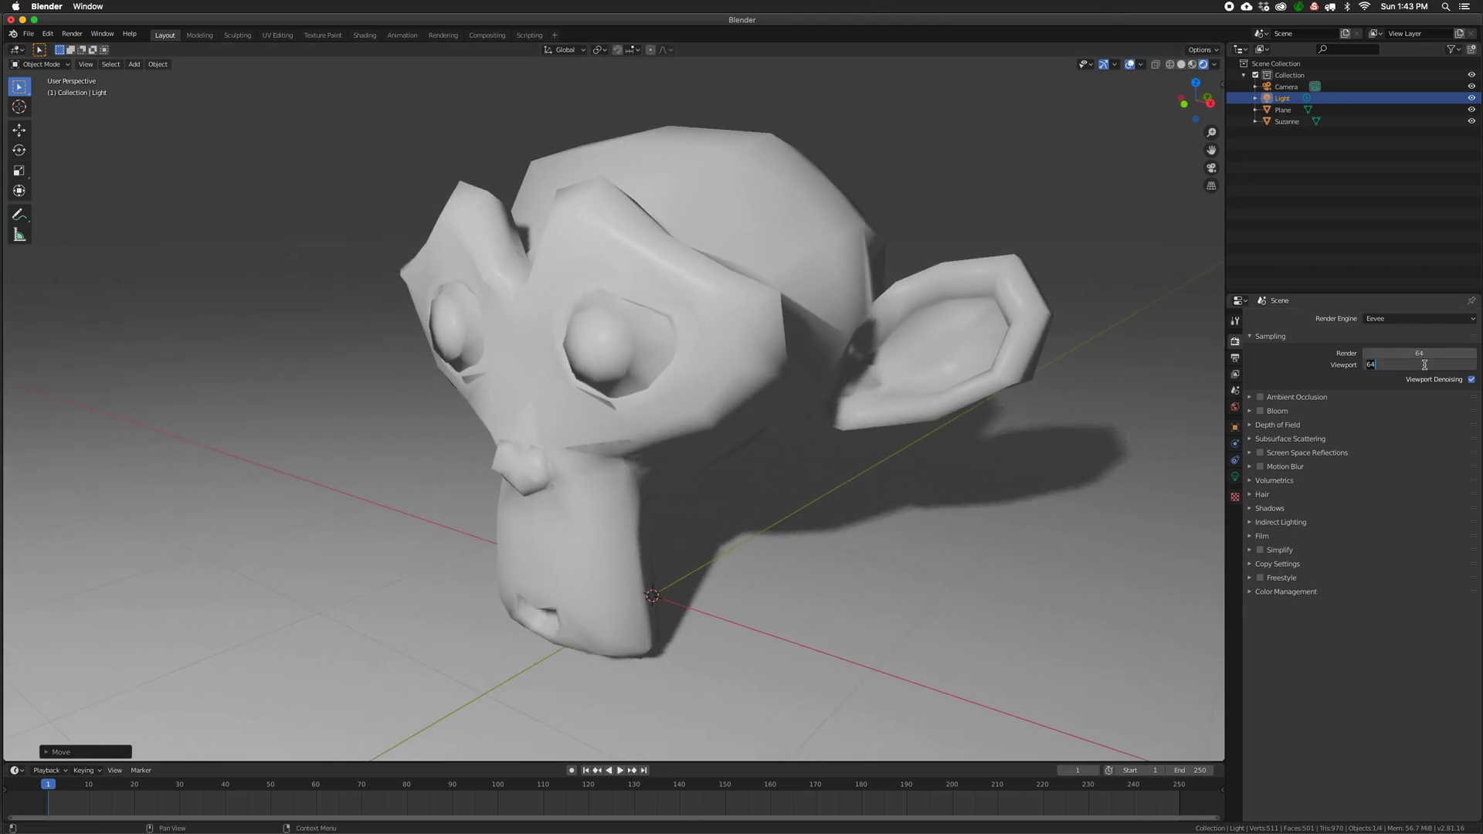
{"action": "type", "text": "1"}
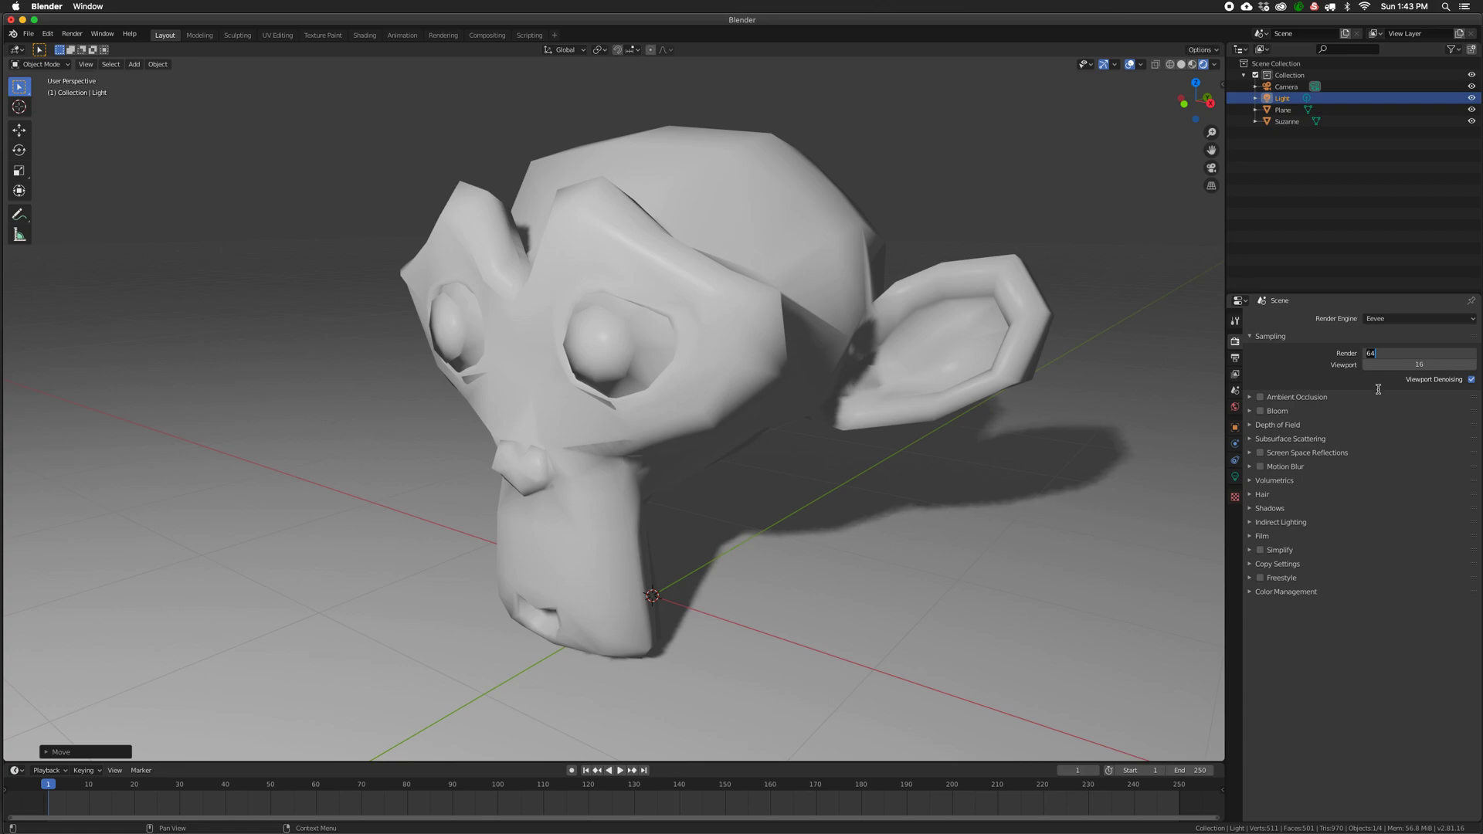
{"action": "type", "text": "6"}
{"action": "key", "text": "Return"}
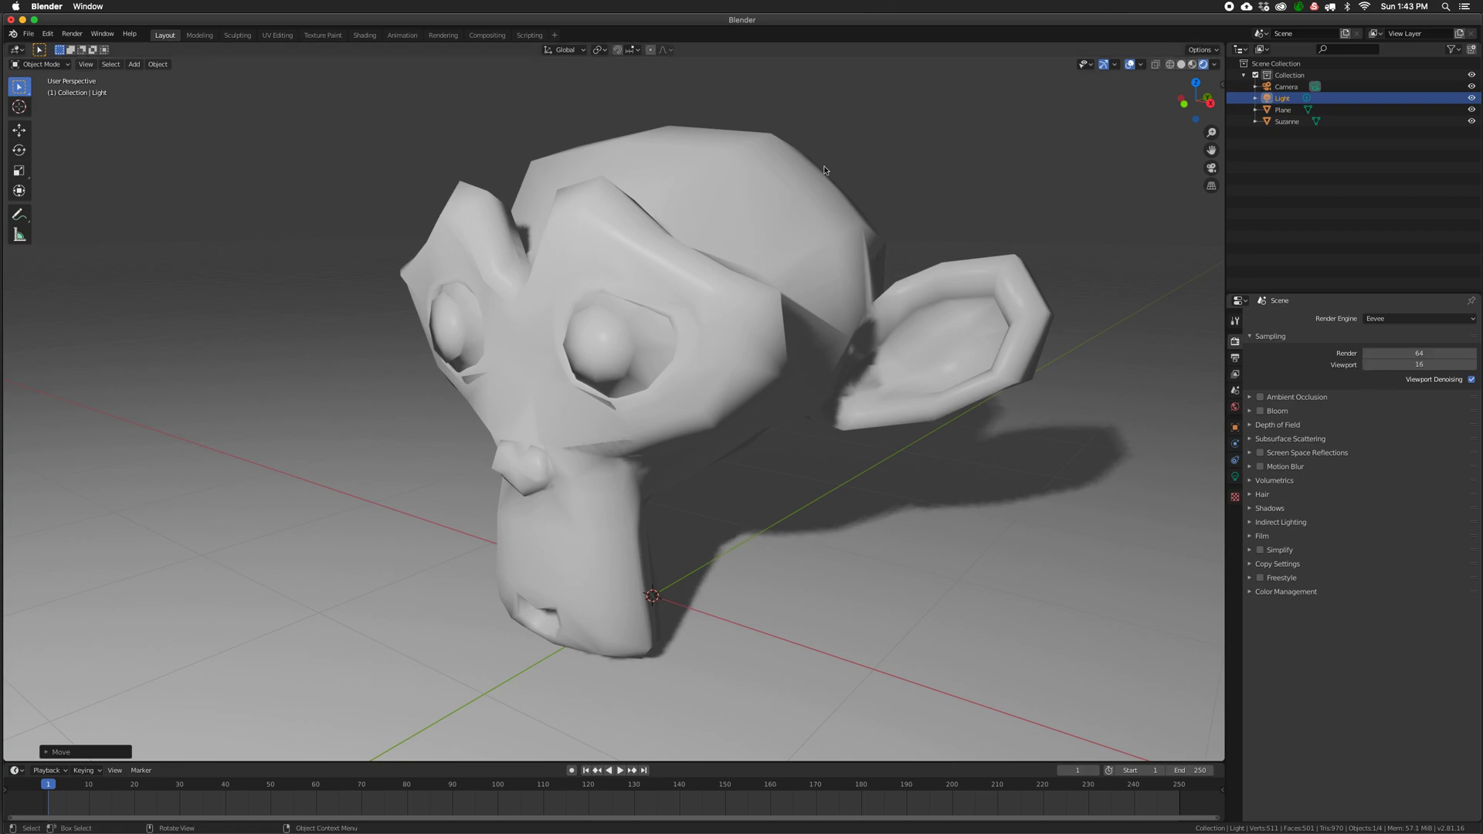
Render a still image of the scene with Eevee and close the render window.
{"action": "left_click", "coordinate": [73, 34]}
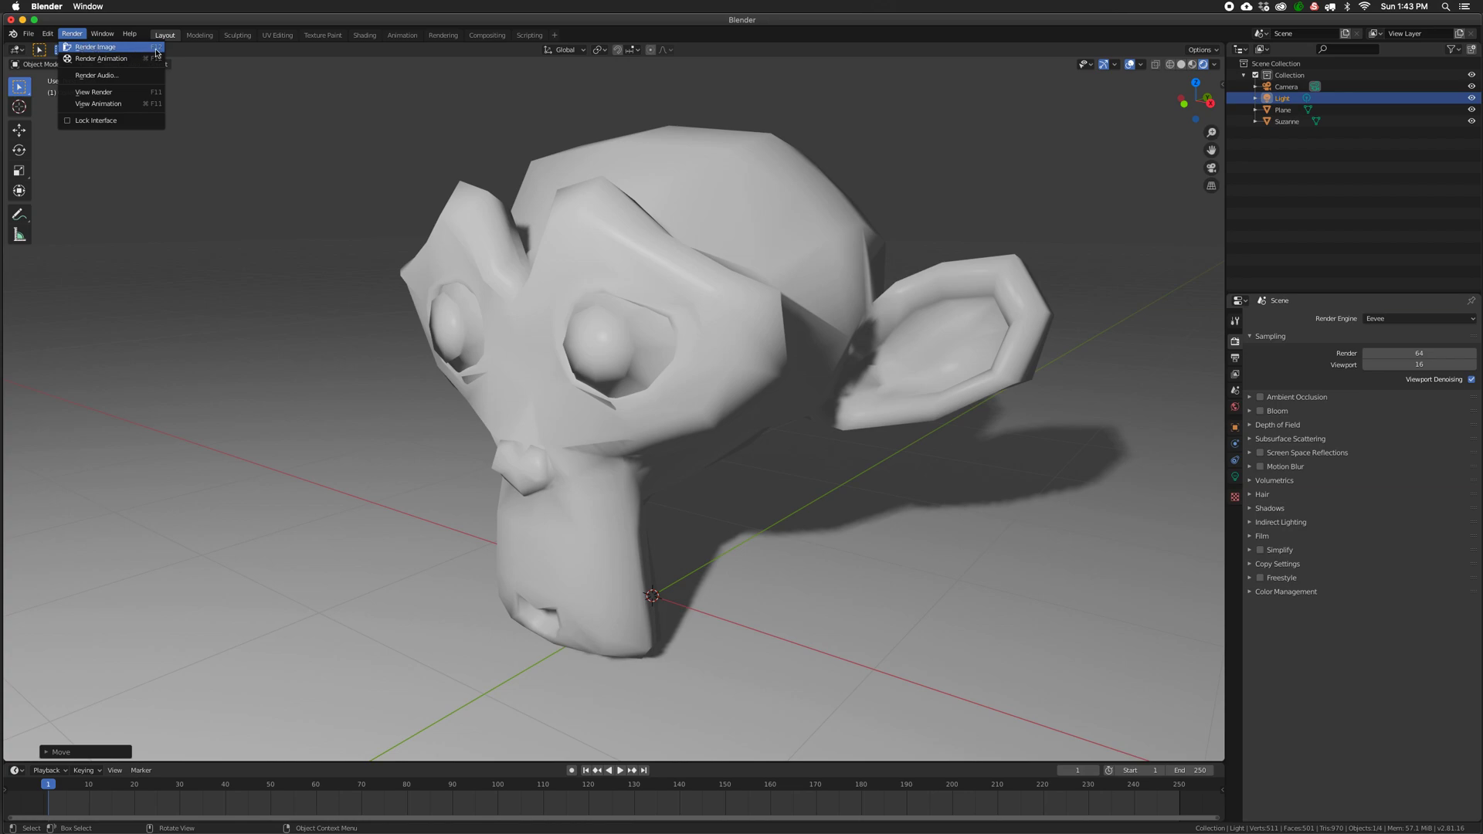
{"action": "left_click", "coordinate": [78, 34]}
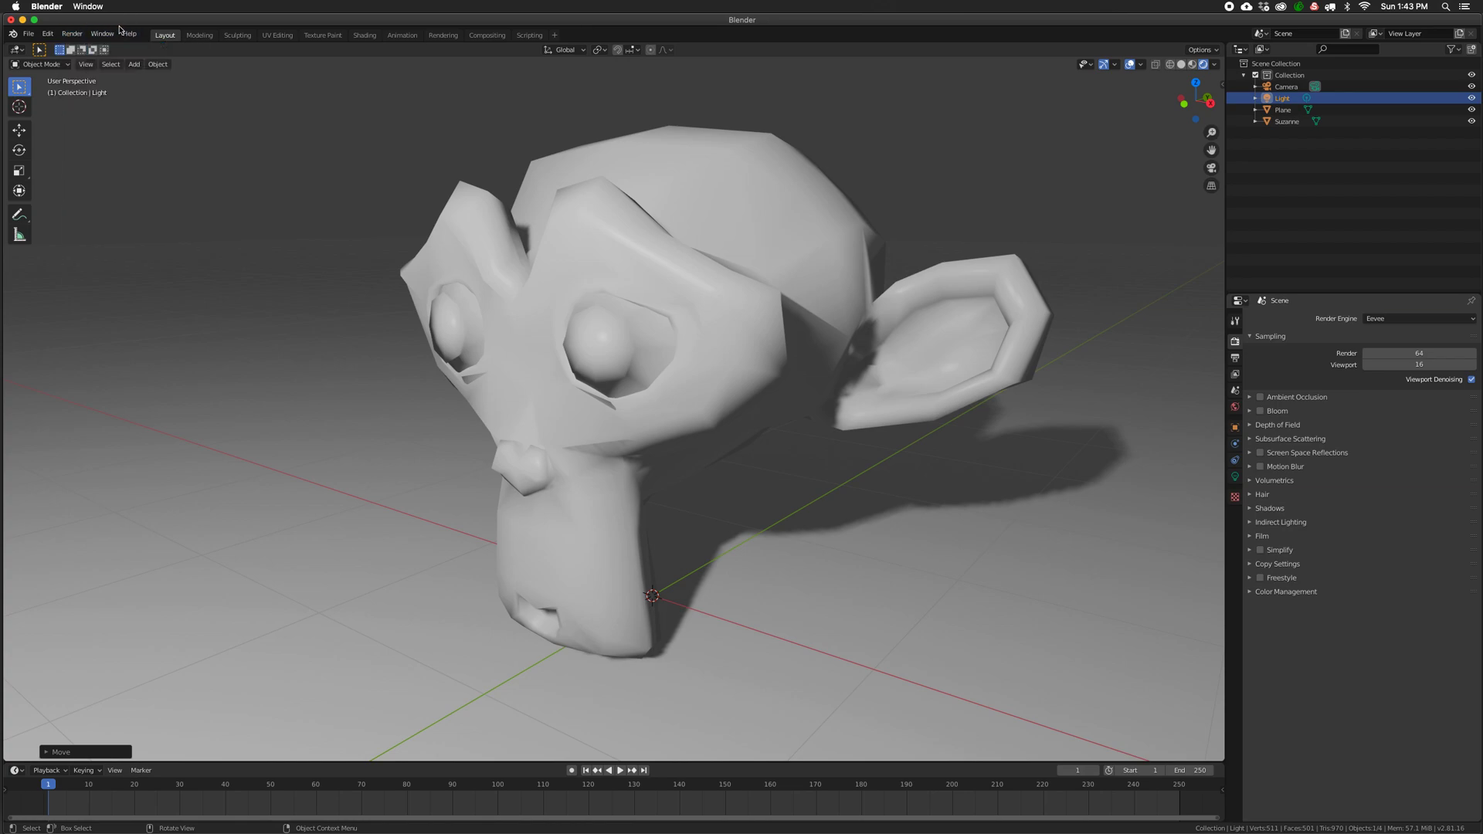
{"action": "key", "text": "F12"}
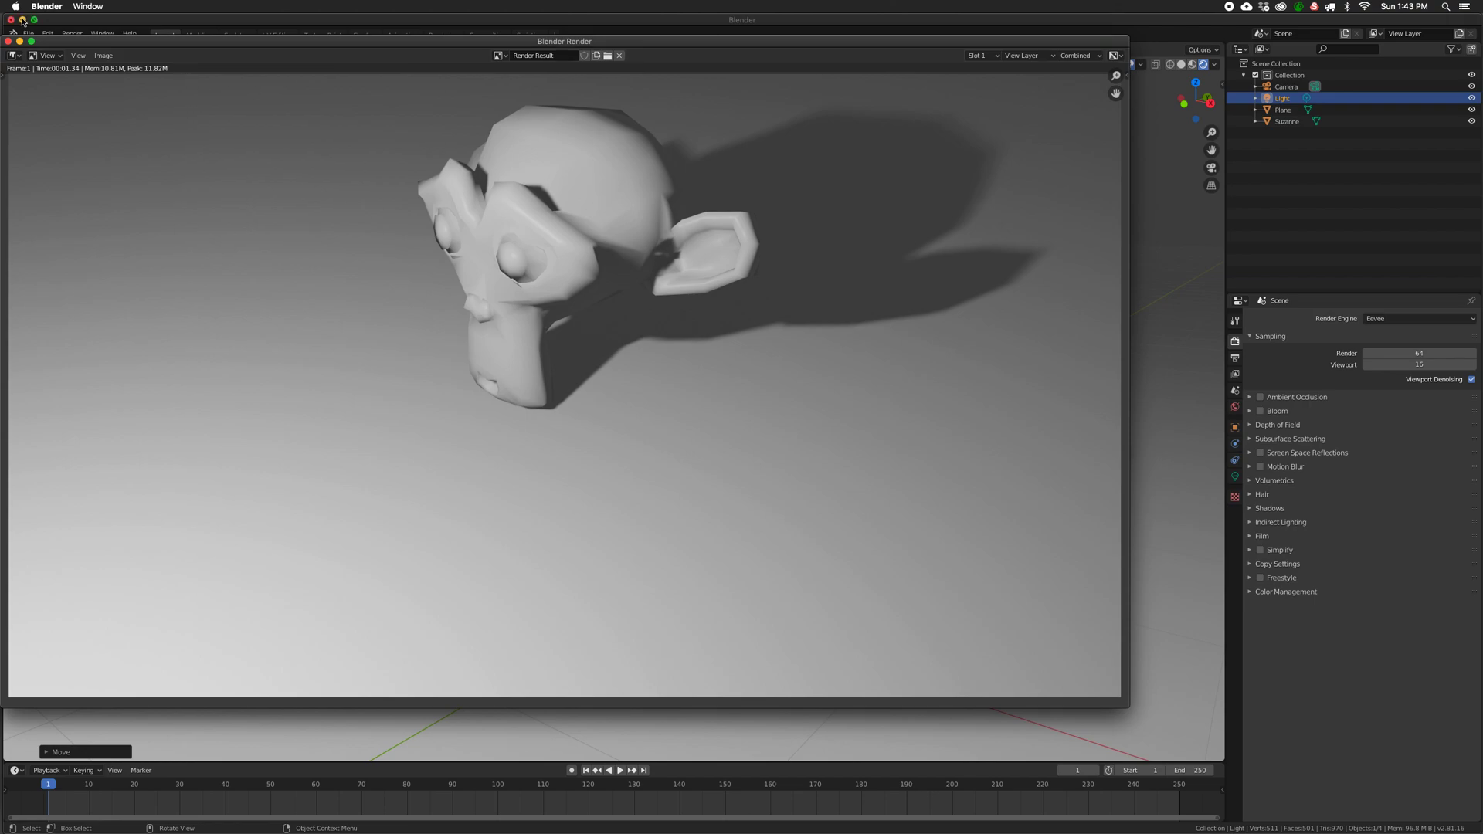
{"action": "left_click", "coordinate": [9, 41]}
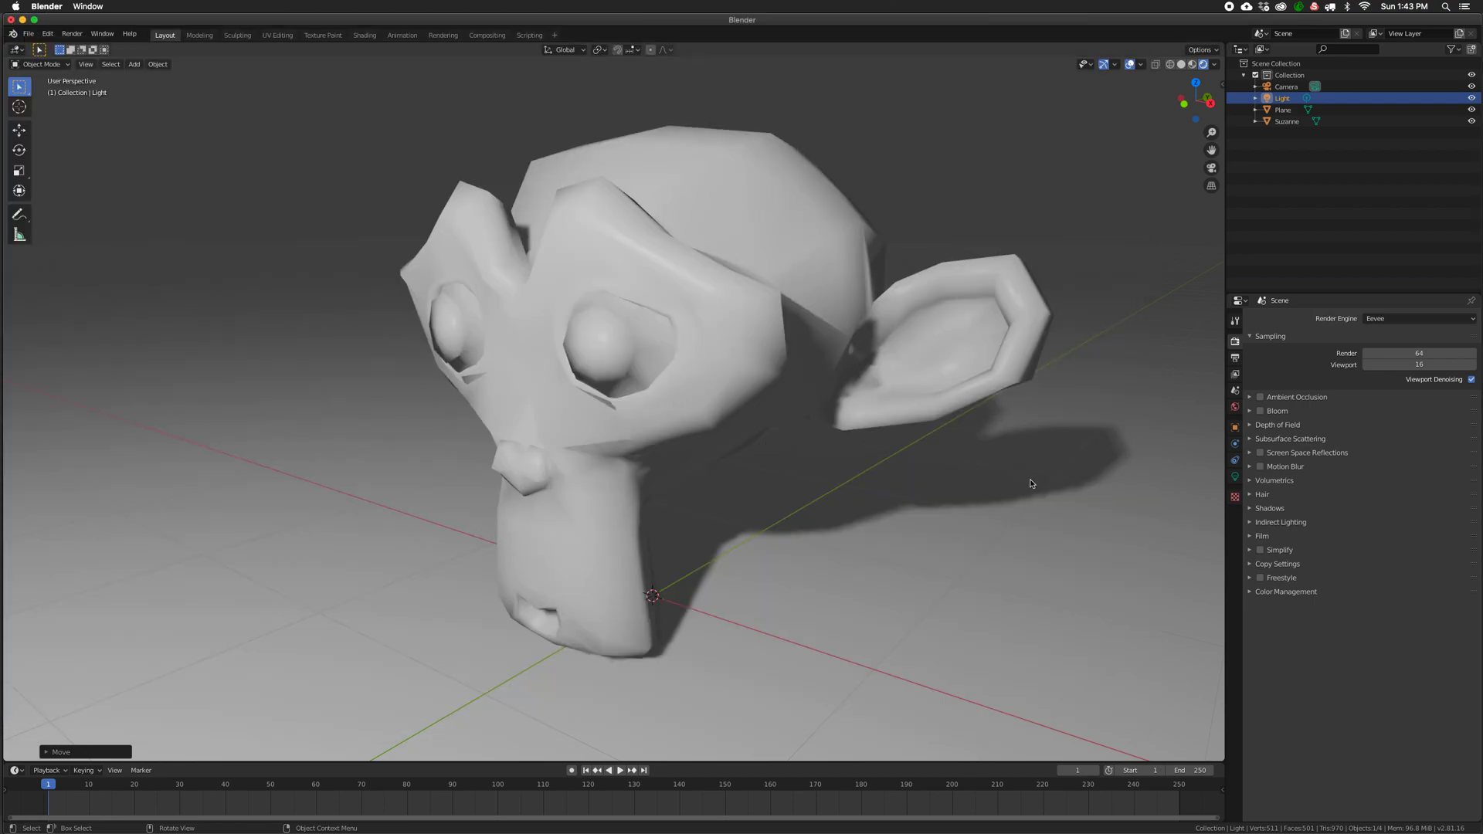
Look through the scene camera and enable Lock Camera to View.
{"action": "key", "text": "KP_0"}
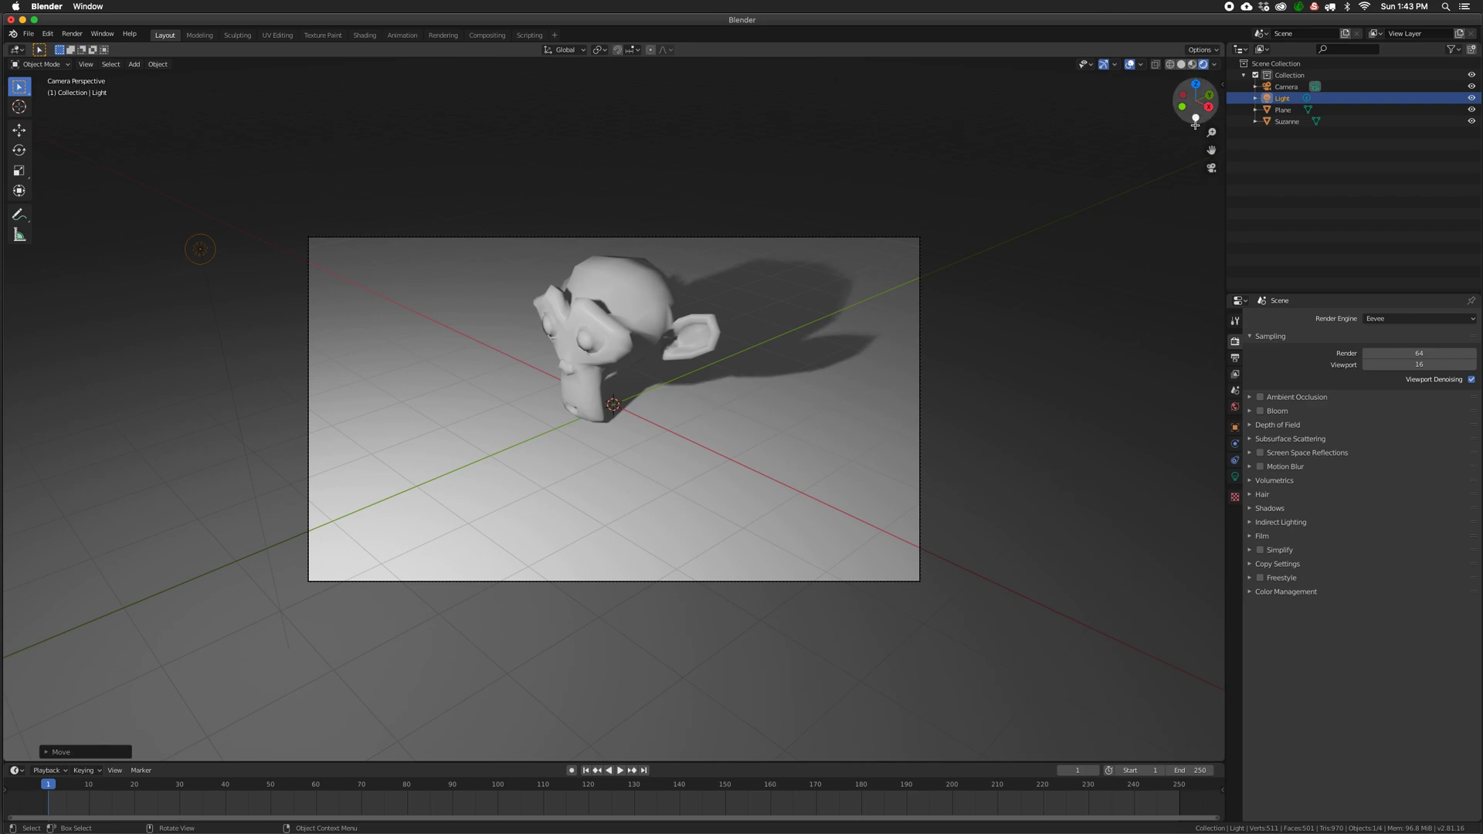
{"action": "key", "text": "n"}
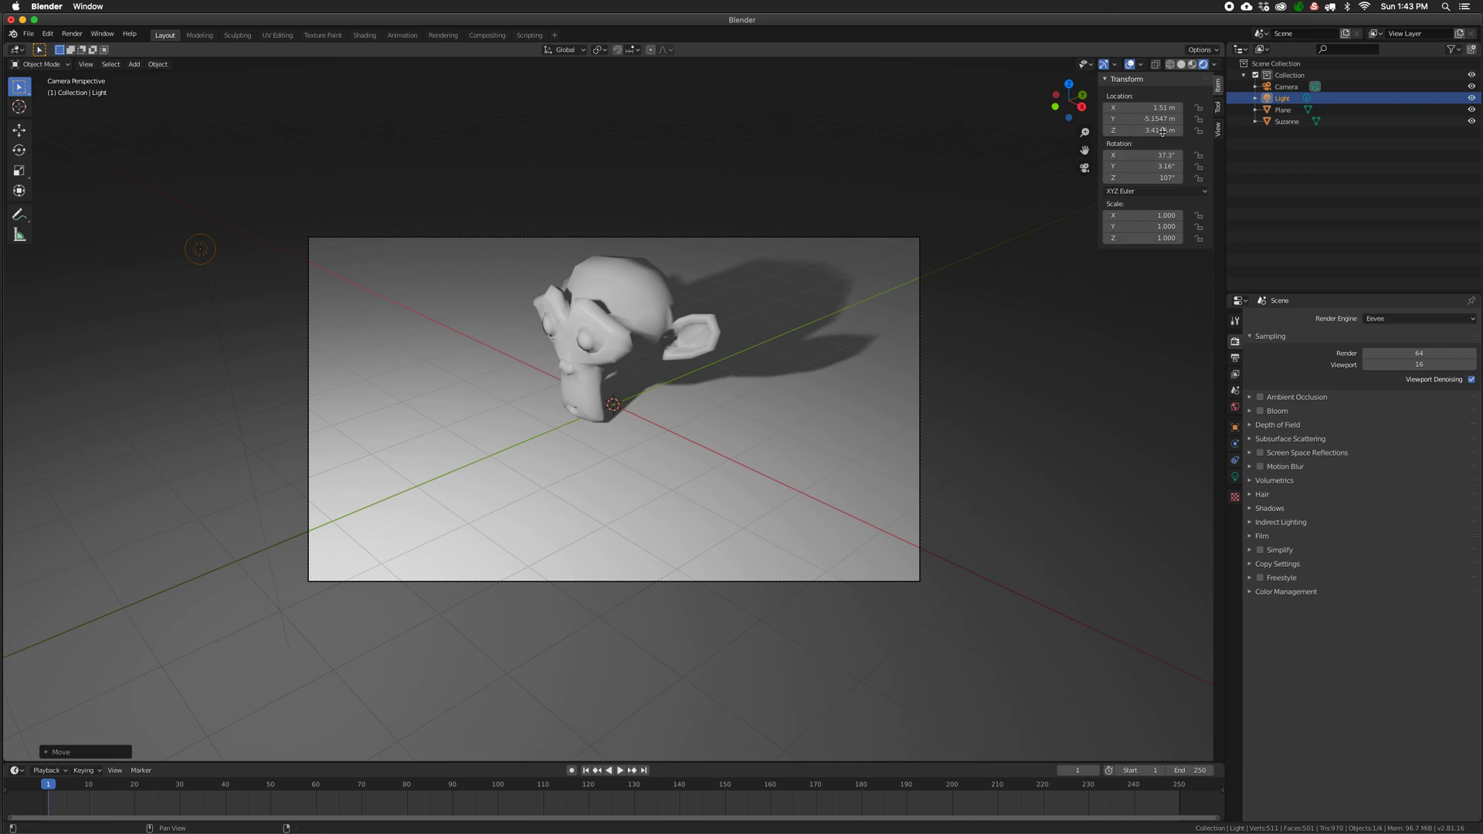
{"action": "left_click", "coordinate": [1219, 128]}
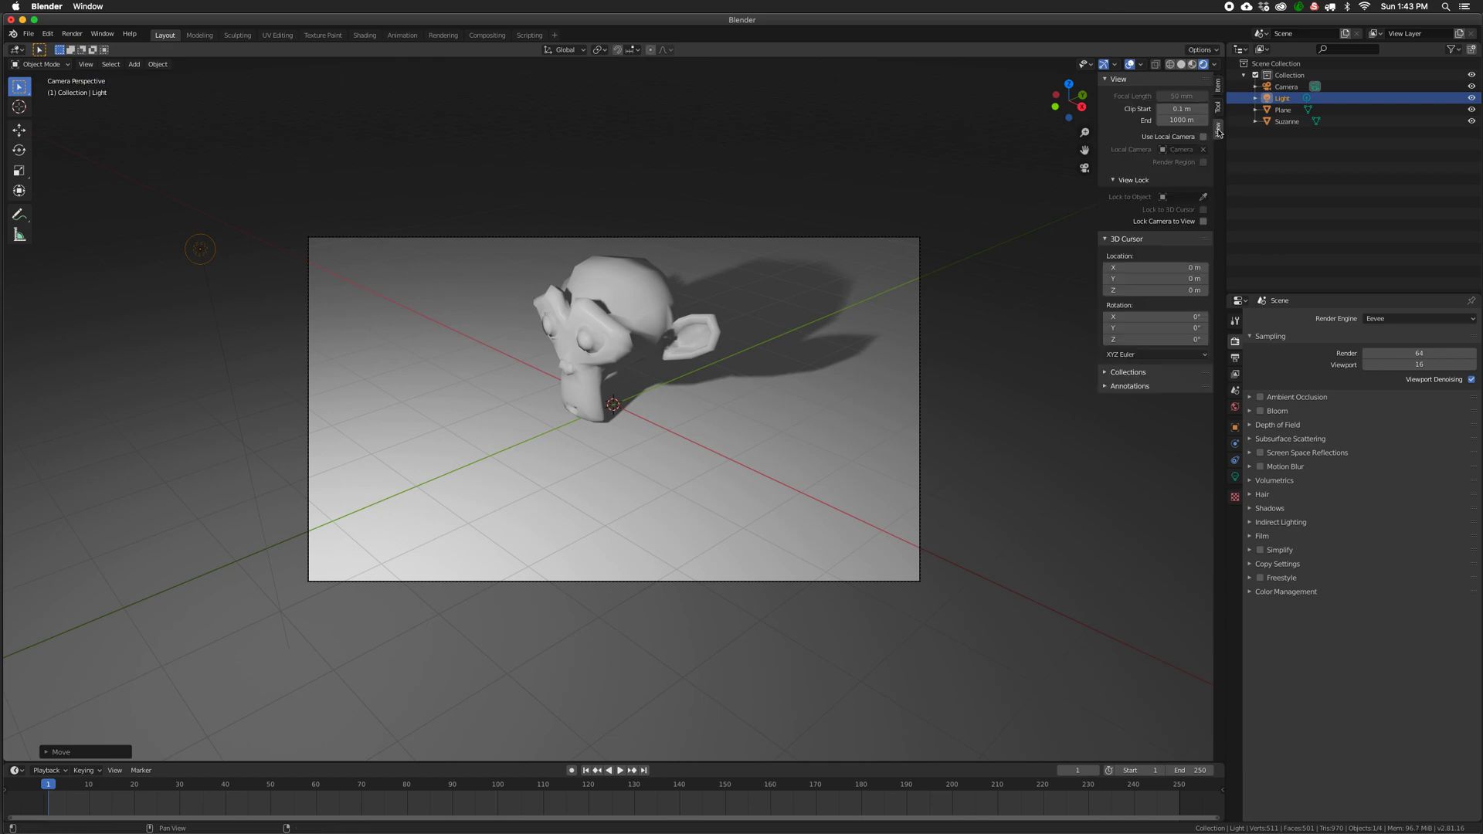
{"action": "left_click", "coordinate": [1203, 222]}
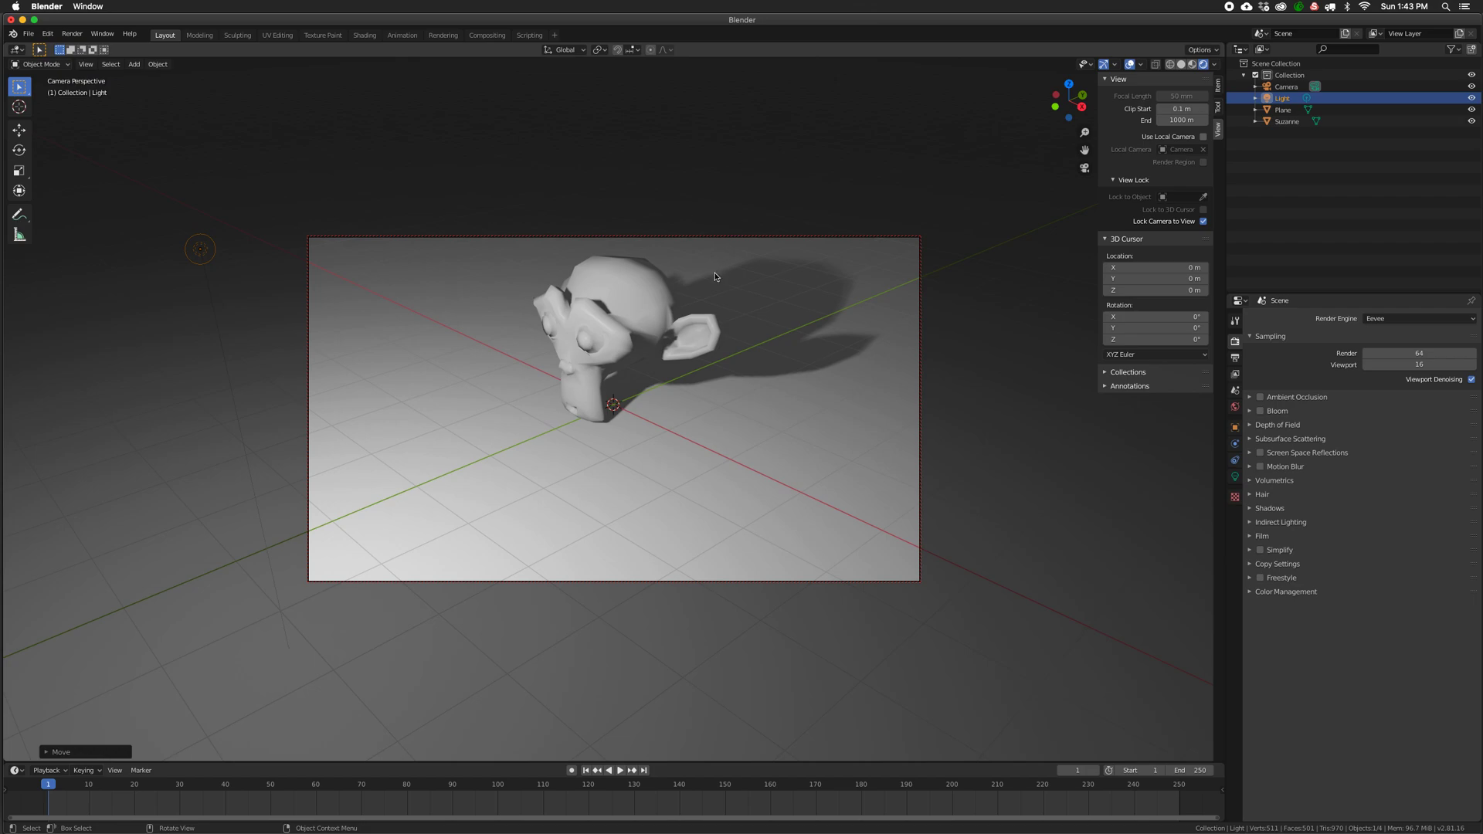
Reframe the locked camera lower and closer so the monkey's head fills most of the frame.
{"action": "middle_click_drag", "start_coordinate": [689, 308], "coordinate": [691, 363]}
{"action": "scroll", "coordinate": [692, 345], "scroll_direction": "up", "scroll_amount": 2}
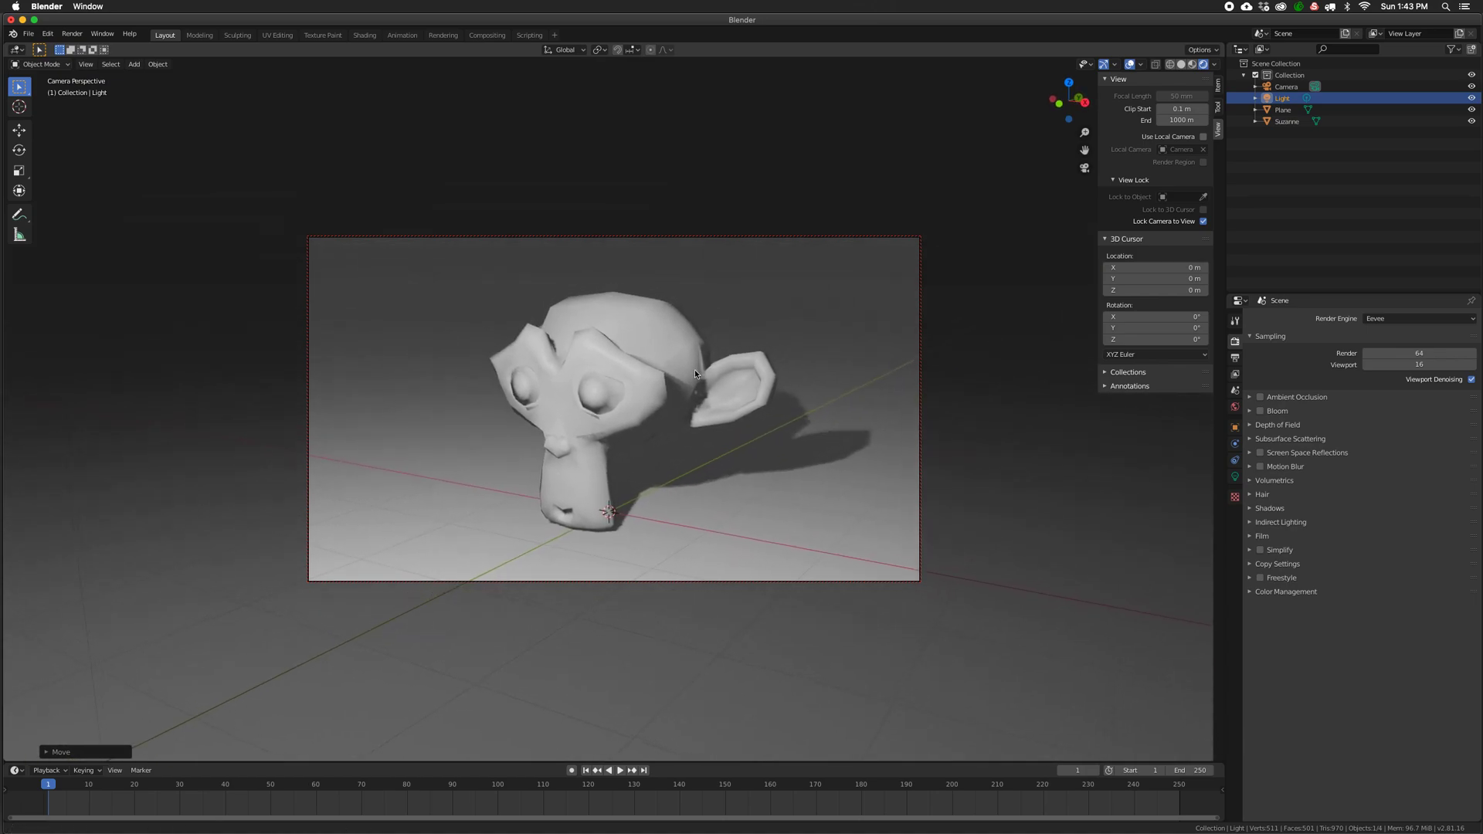
{"action": "scroll", "coordinate": [697, 370], "scroll_direction": "up", "scroll_amount": 1}
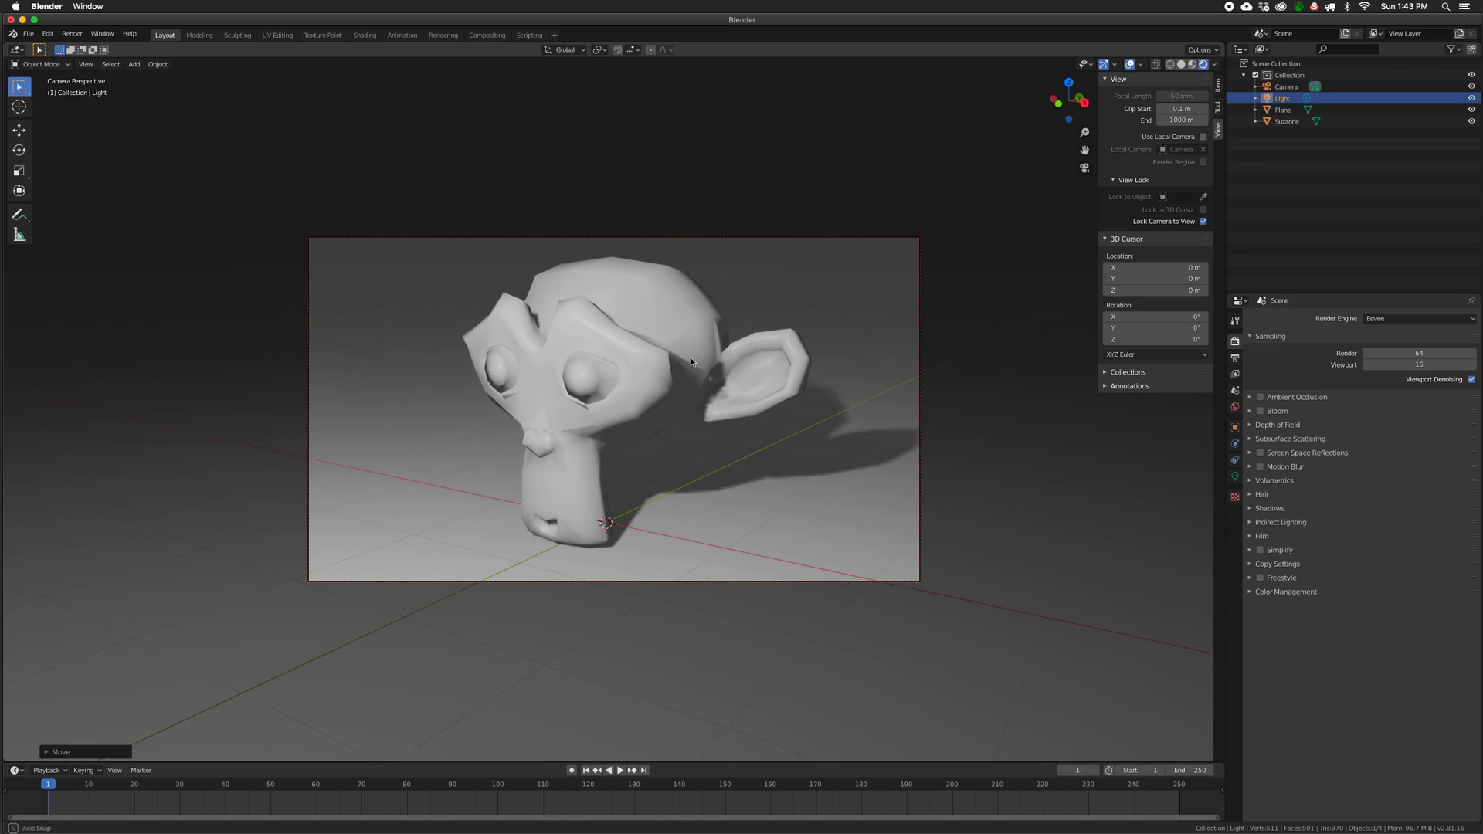
Disable Lock Camera to View, orbit freely out of the camera, and return to the camera view.
{"action": "left_click", "coordinate": [1202, 221]}
{"action": "middle_click_drag", "start_coordinate": [746, 418], "coordinate": [685, 405]}
{"action": "key", "text": "KP_0"}
Render the reframed shot, reposition the render window to view the image, and close it.
{"action": "key", "text": "F12"}
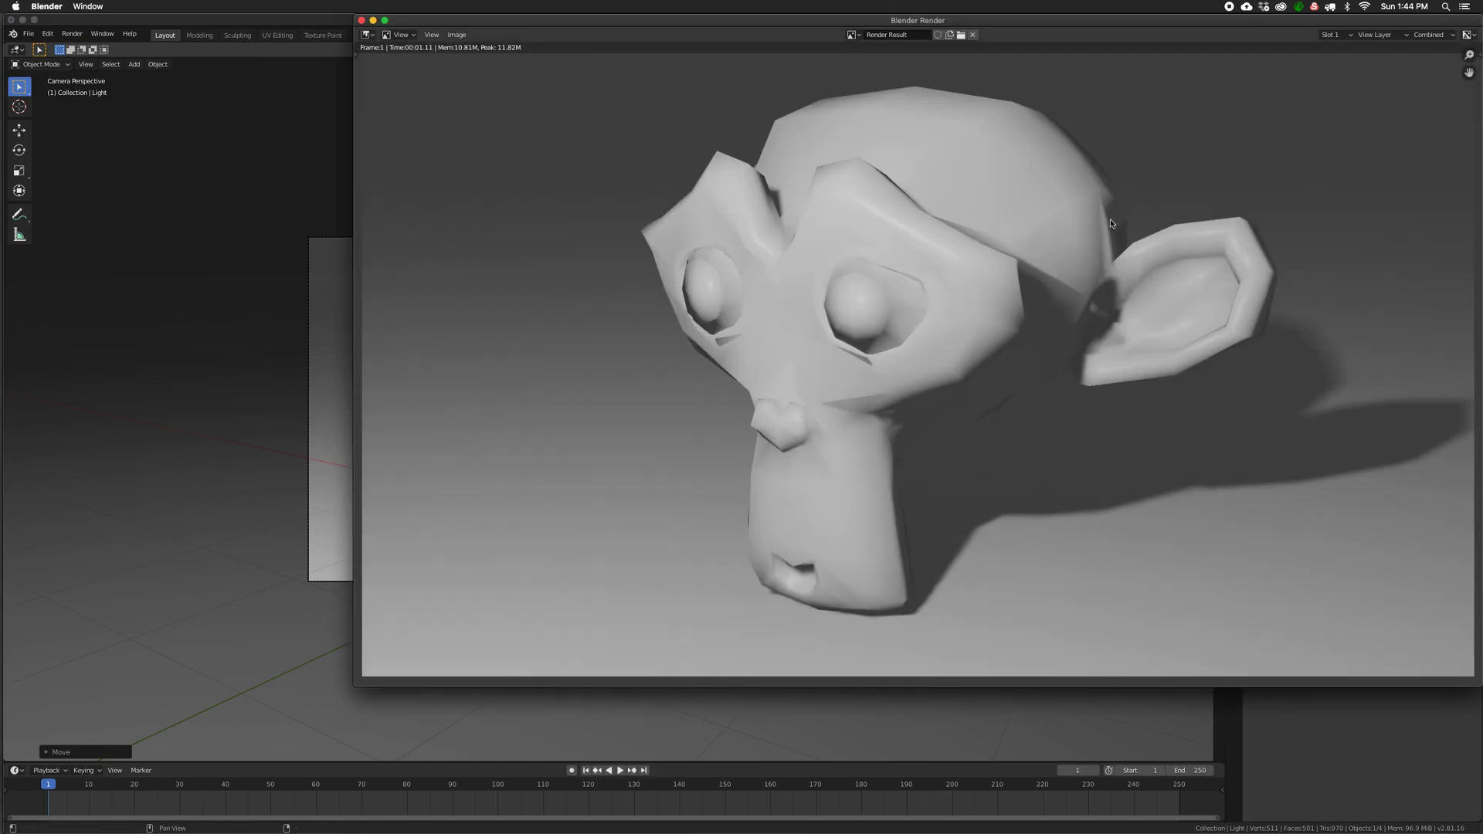
{"action": "left_click_drag", "start_coordinate": [684, 21], "coordinate": [436, 67]}
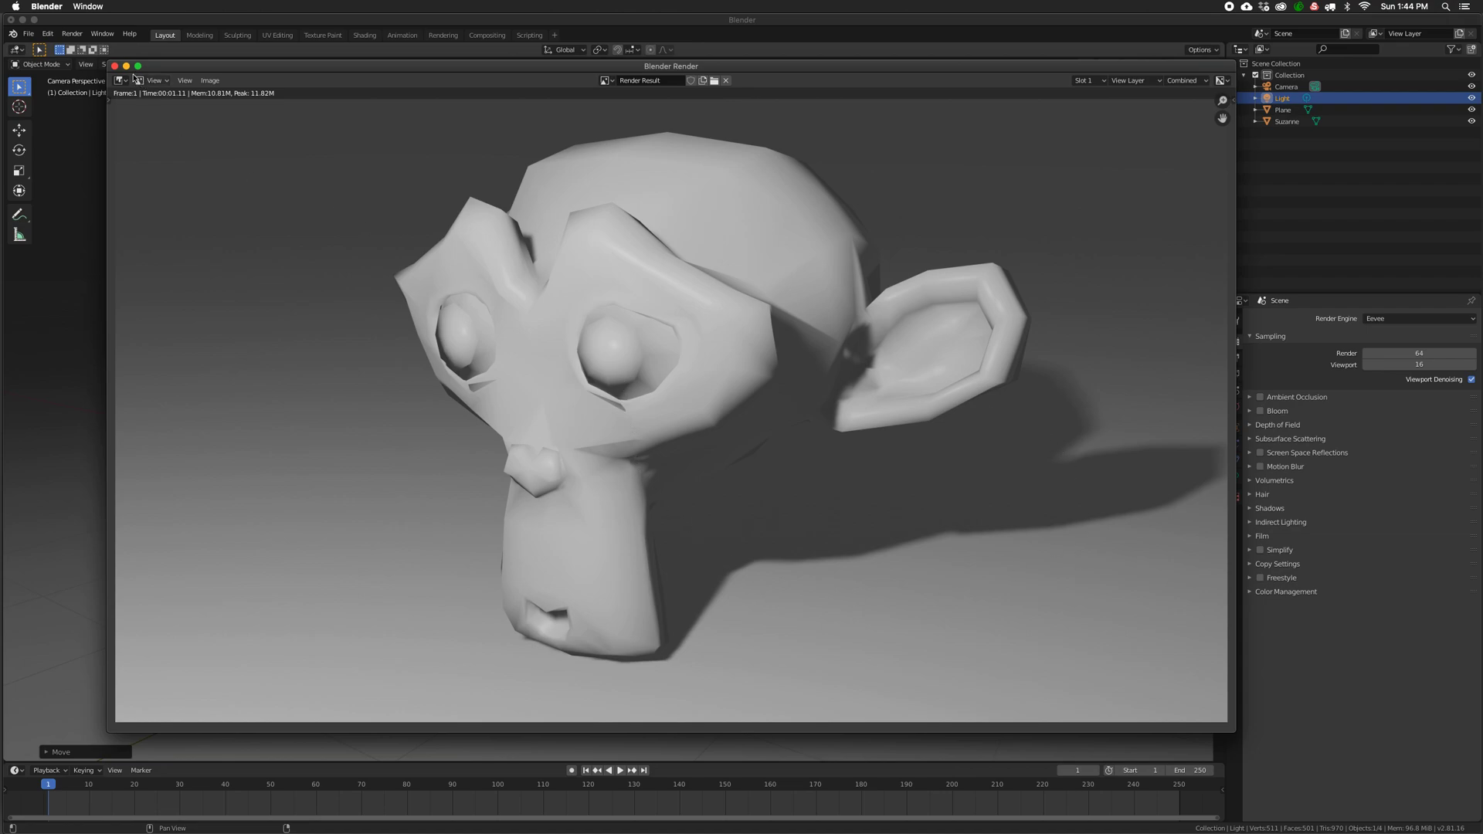
{"action": "left_click", "coordinate": [115, 66]}
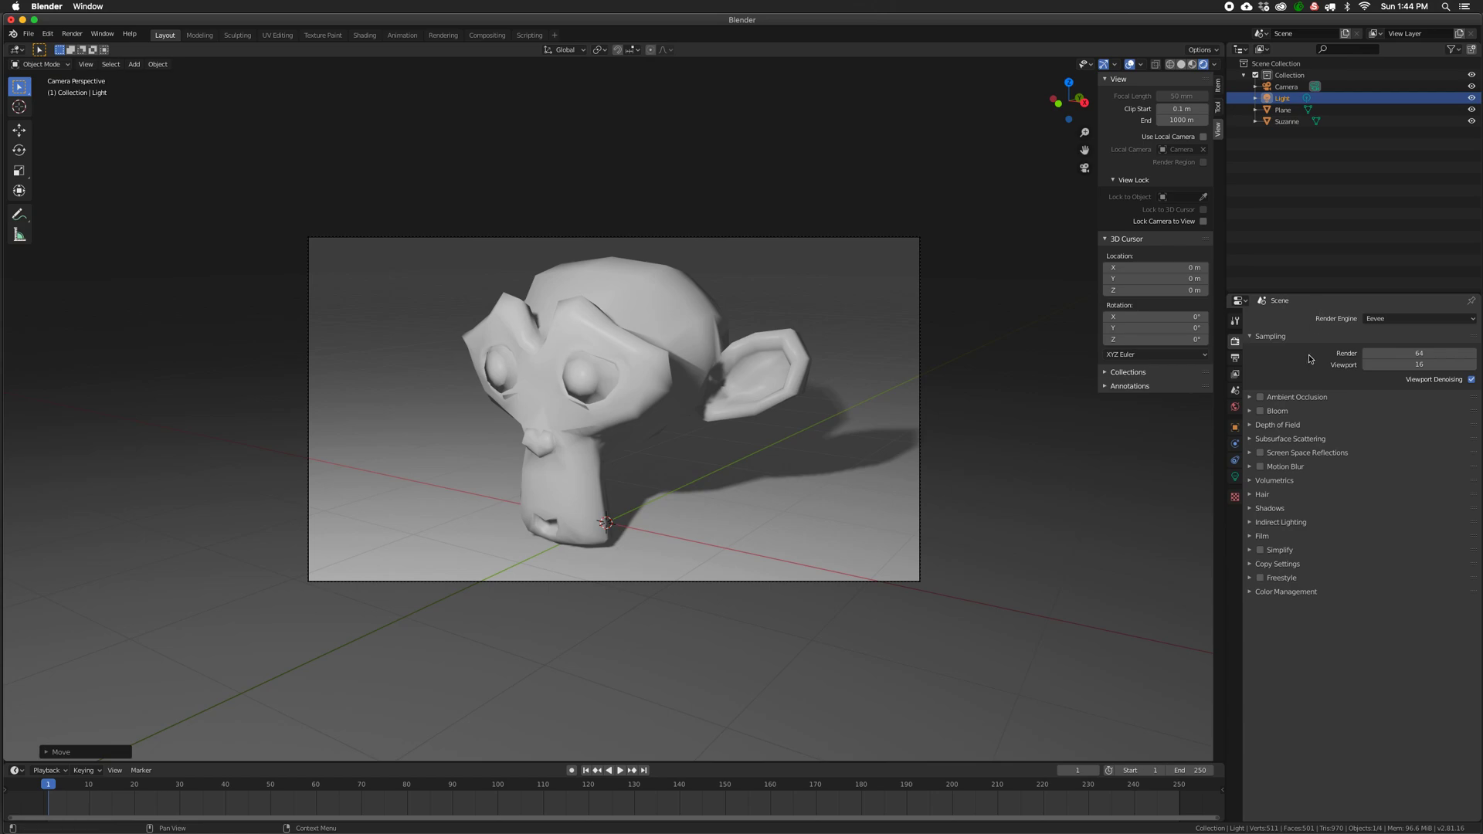
Switch the render engine to Cycles, render the camera view, and close the render window after viewing the image.
{"action": "left_click", "coordinate": [1389, 318]}
{"action": "left_click", "coordinate": [1384, 359]}
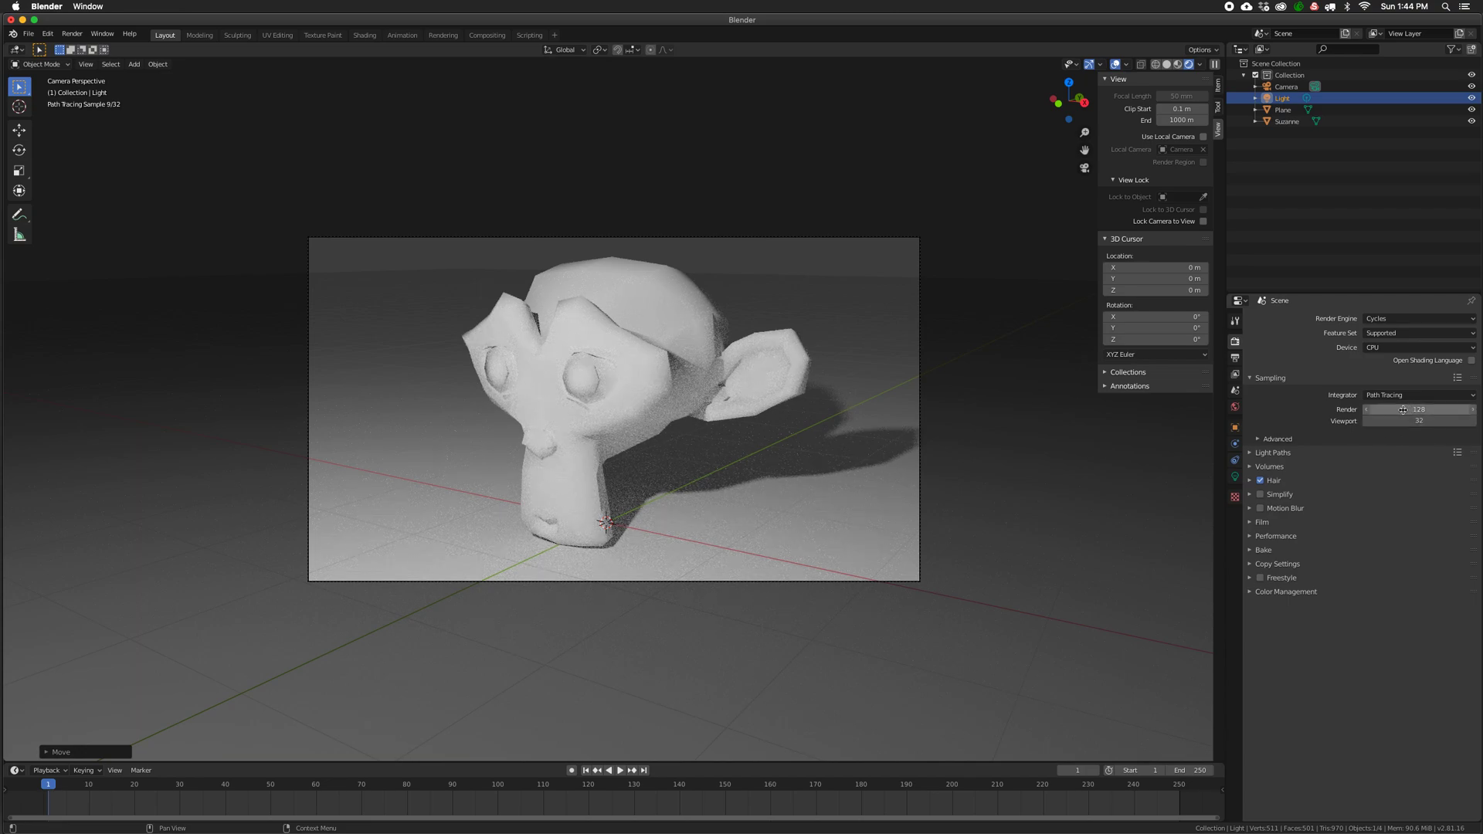
{"action": "key", "text": "F12"}
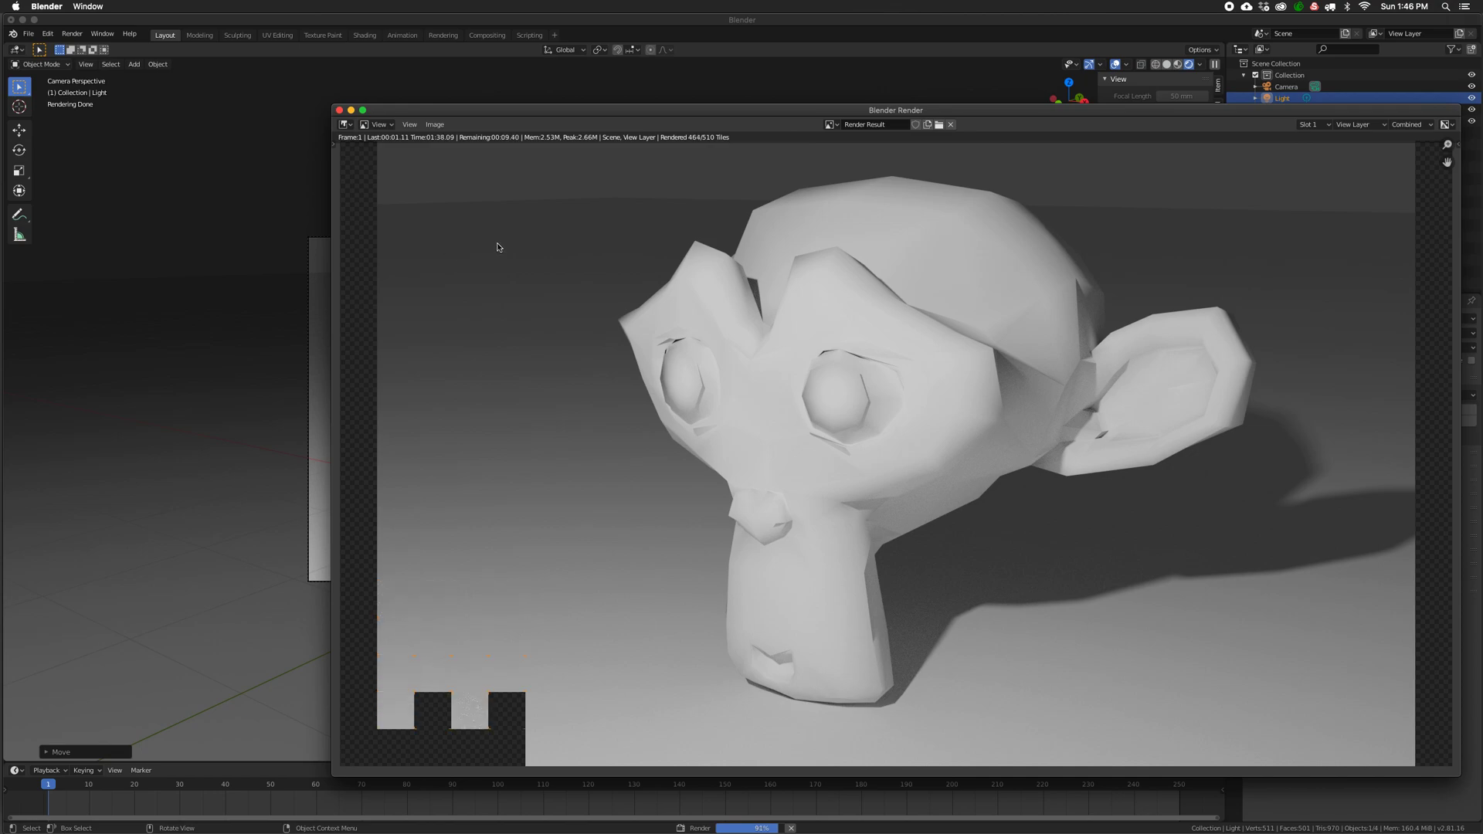
{"action": "left_click_drag", "start_coordinate": [473, 112], "coordinate": [386, 80]}
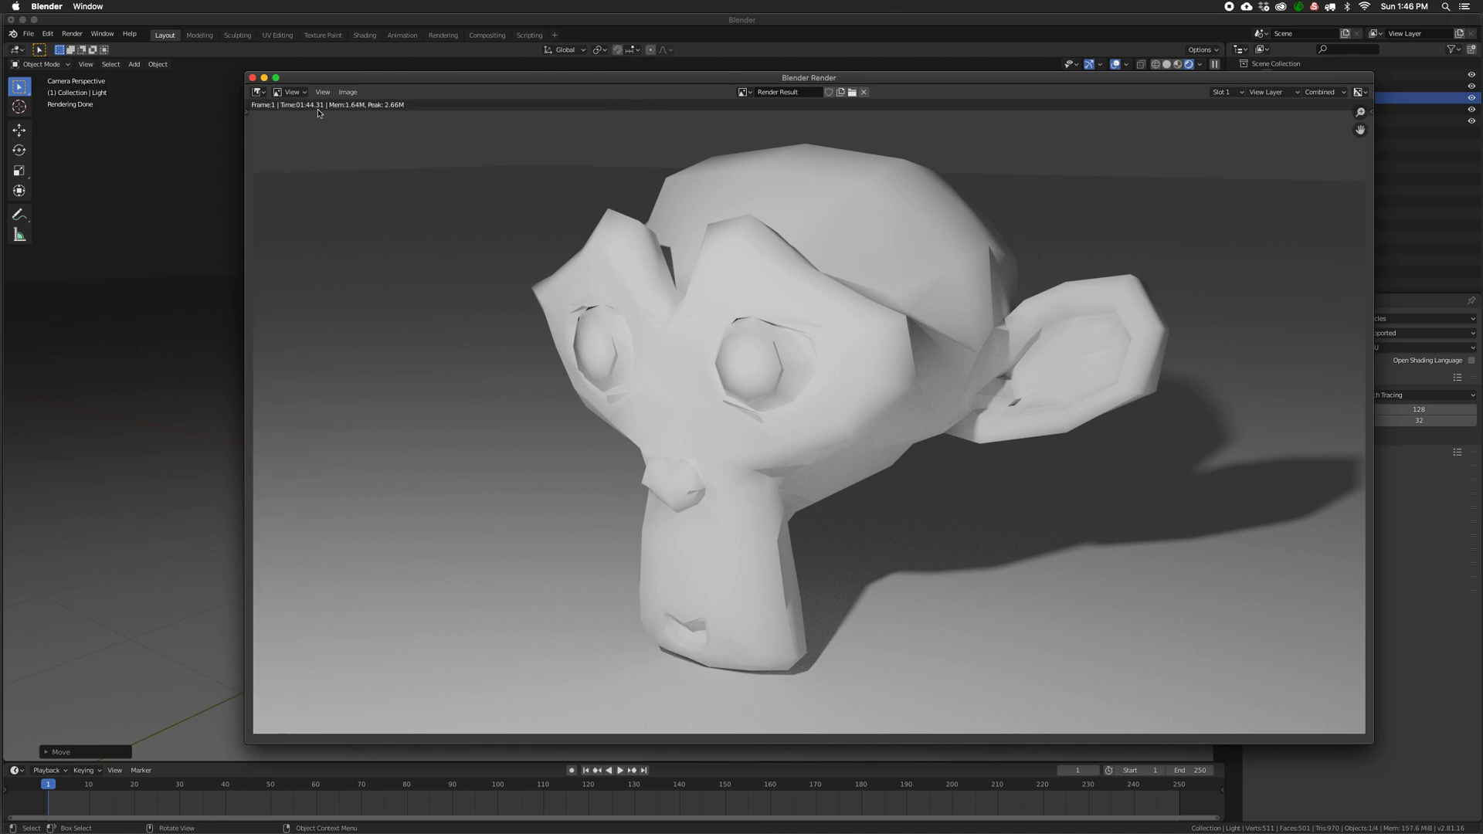
{"action": "left_click", "coordinate": [252, 77]}
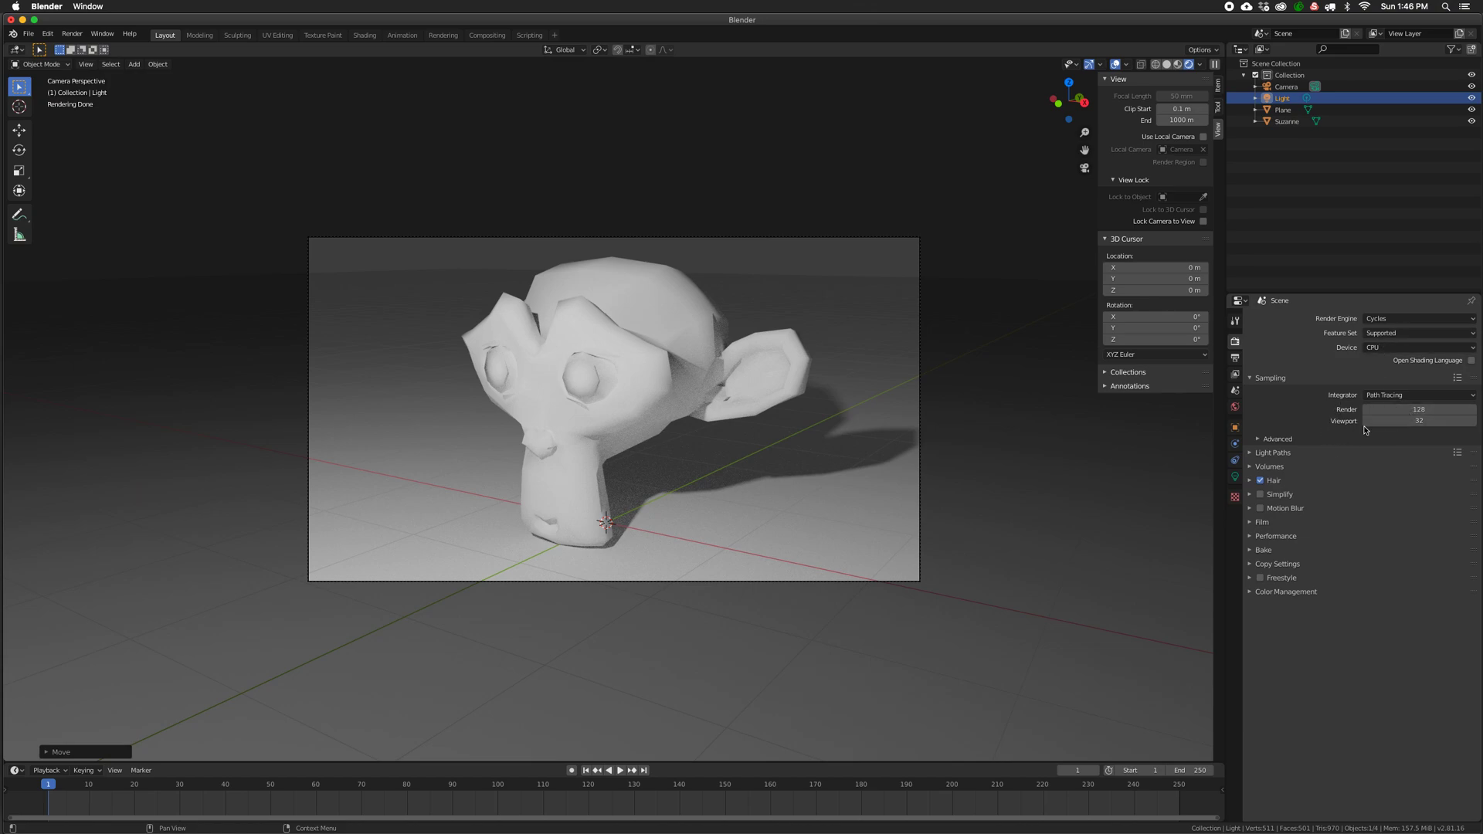
Switch the render engine back to Eevee and display the scene's output properties.
{"action": "left_click", "coordinate": [1372, 319]}
{"action": "left_click", "coordinate": [1374, 332]}
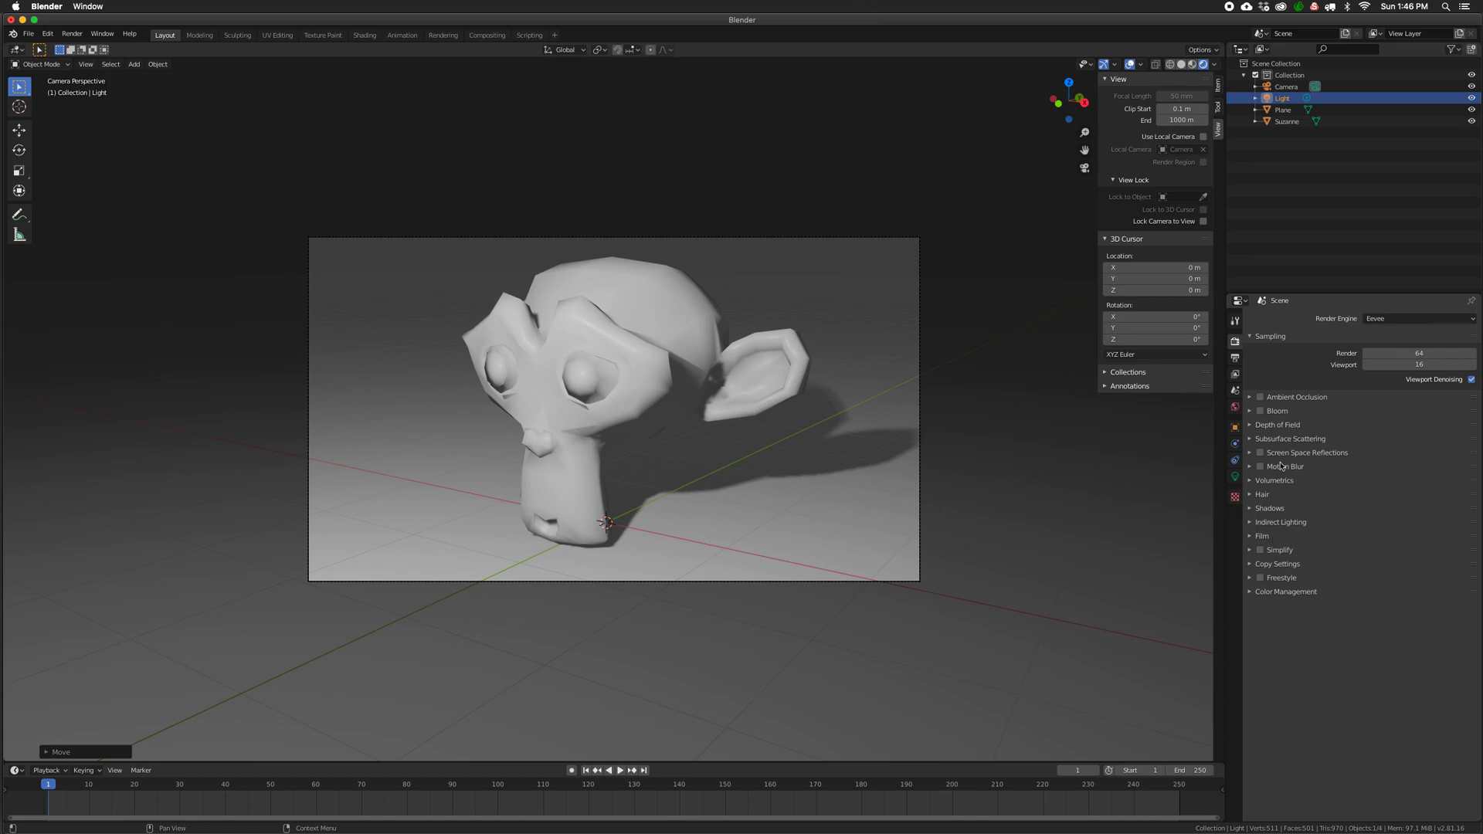
{"action": "left_click", "coordinate": [1235, 358]}
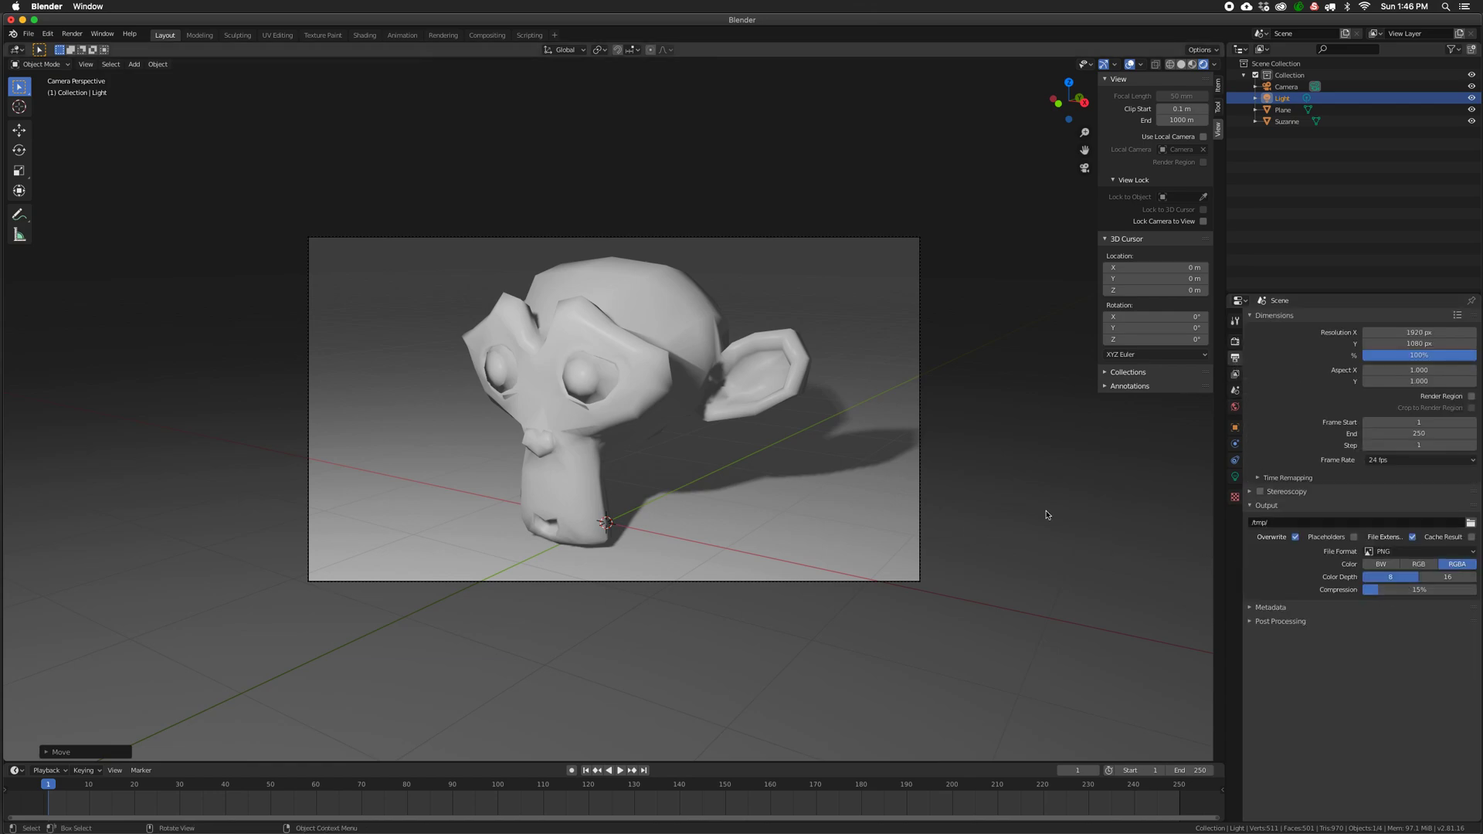
Set the output resolution percentage to 50%.
{"action": "left_click", "coordinate": [1234, 341]}
{"action": "left_click", "coordinate": [1235, 358]}
{"action": "left_click", "coordinate": [1394, 356]}
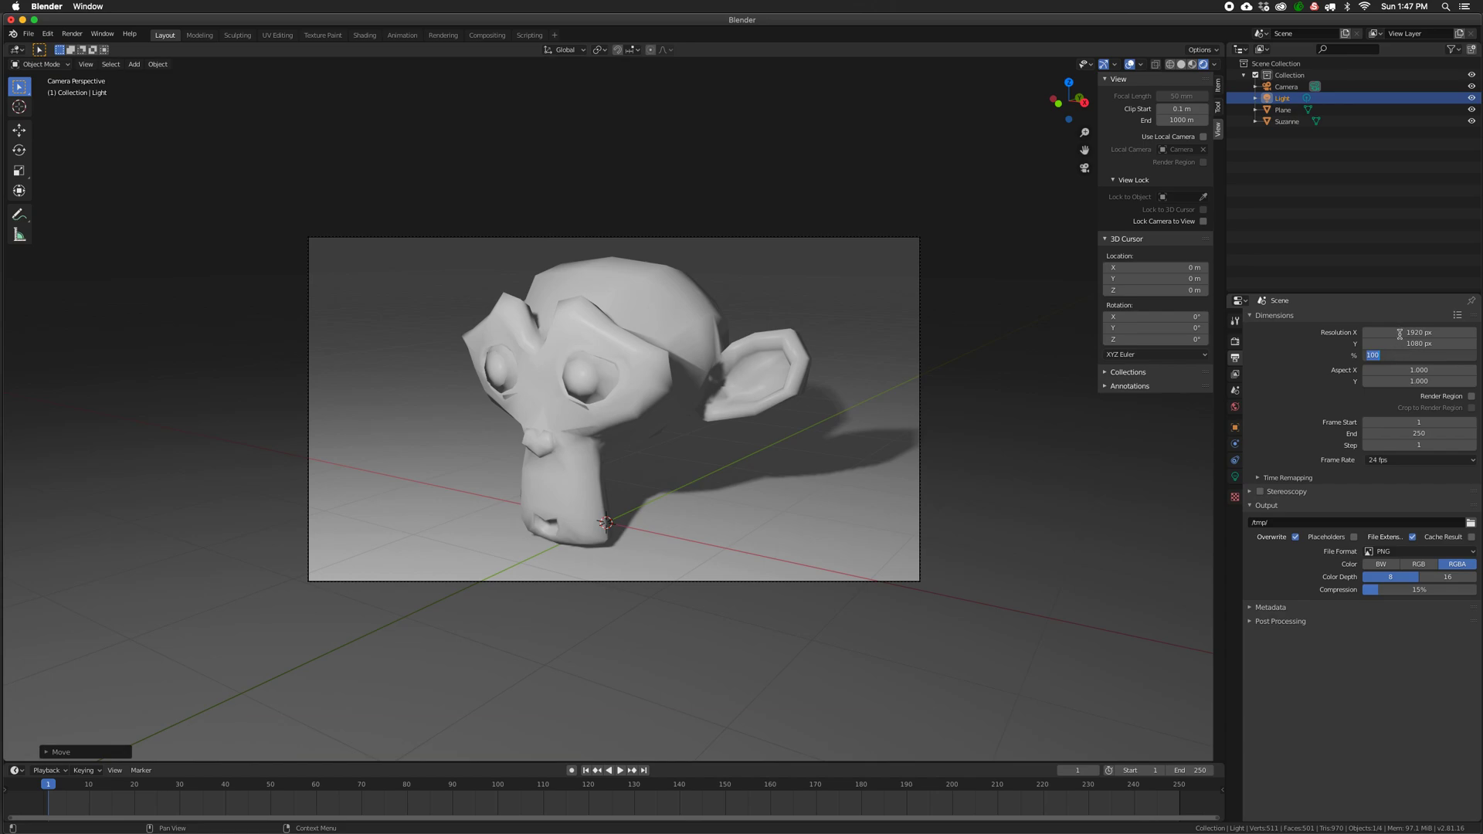
{"action": "key", "text": "Return"}
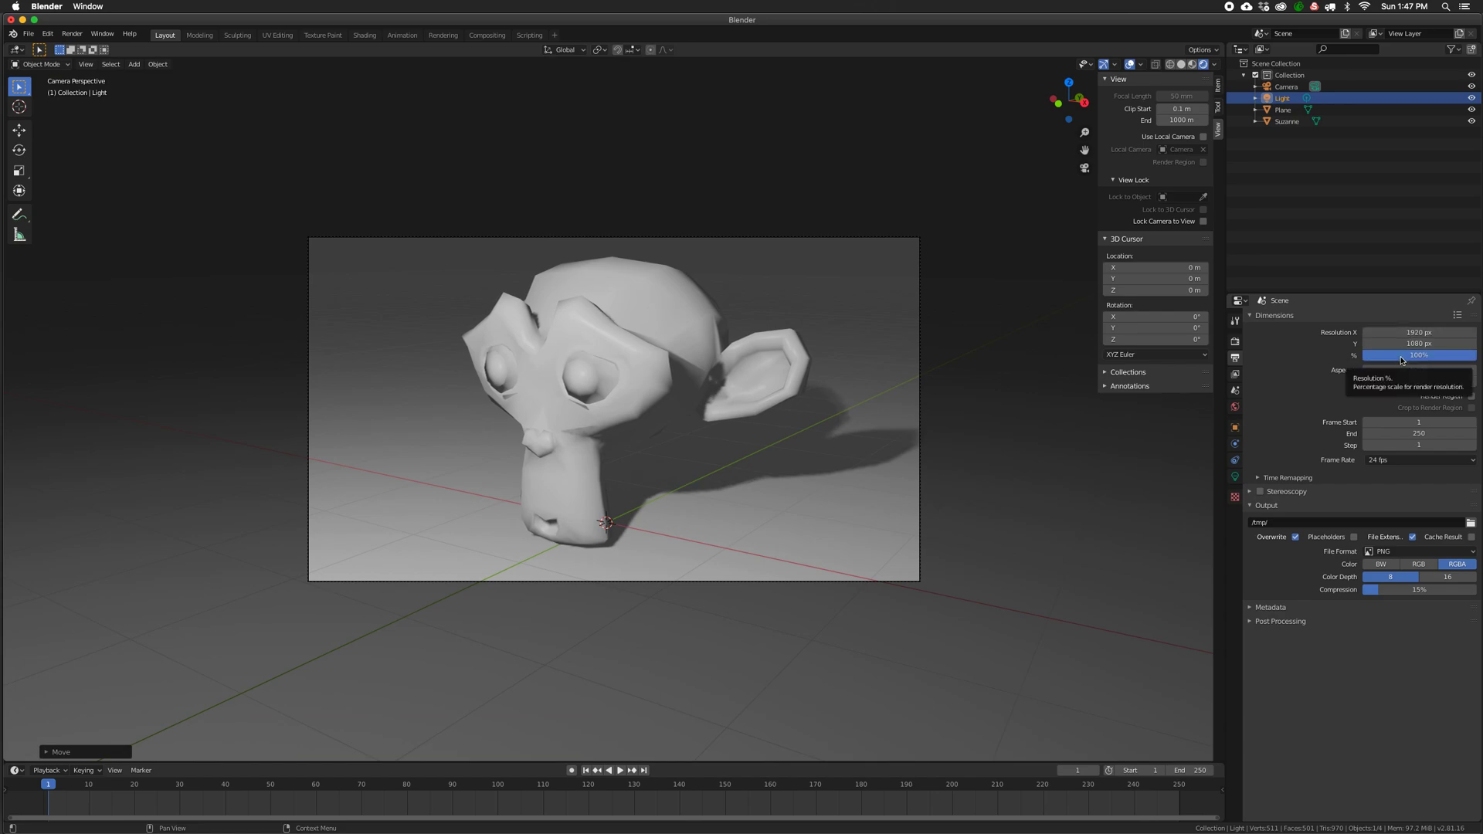
{"action": "left_click", "coordinate": [1402, 357]}
{"action": "type", "text": "50"}
{"action": "key", "text": "Tab"}
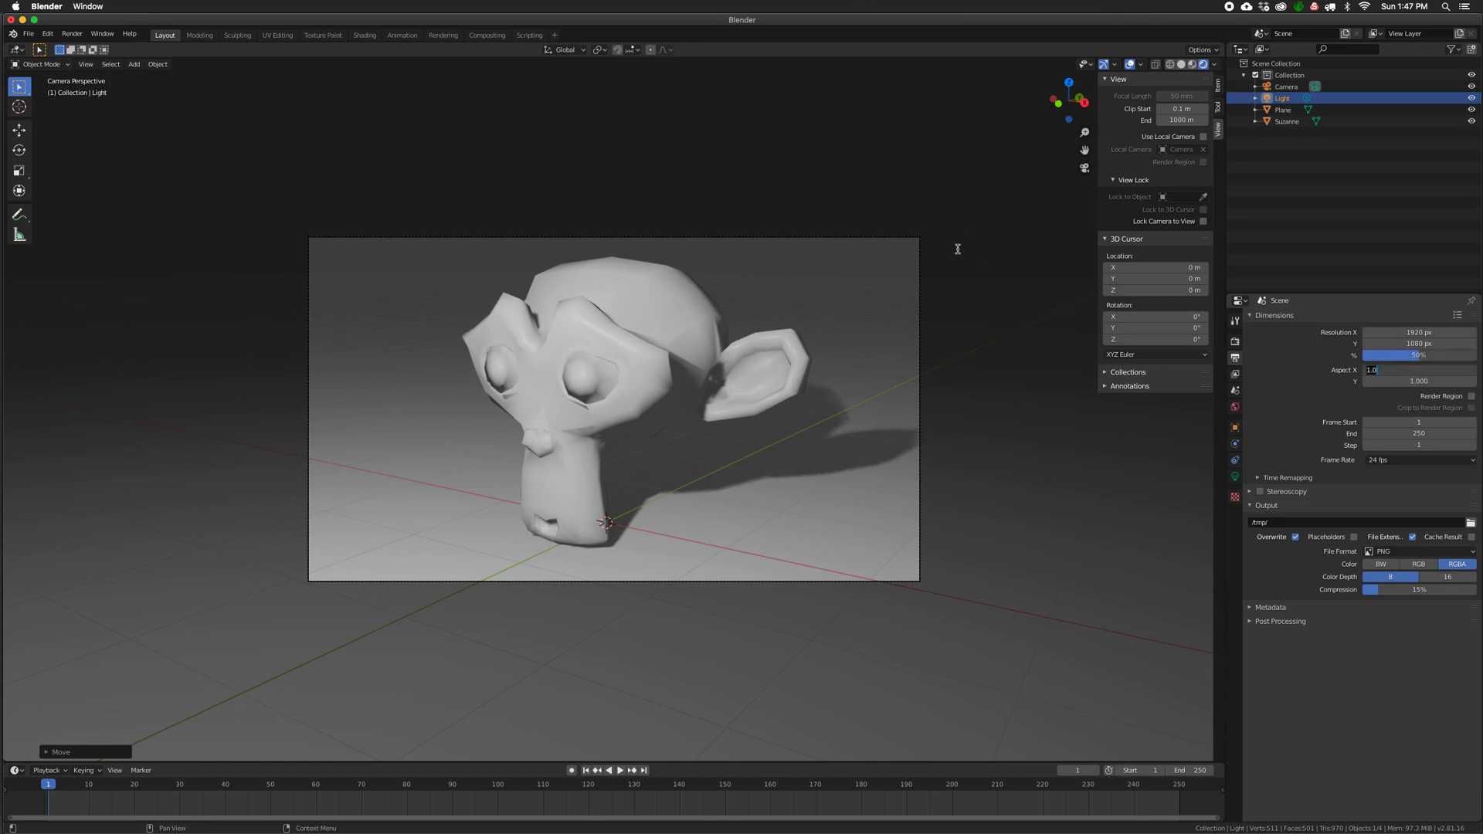
Render a test image of the camera view at the reduced resolution and close the render window.
{"action": "left_click", "coordinate": [912, 264]}
{"action": "key", "text": "F12"}
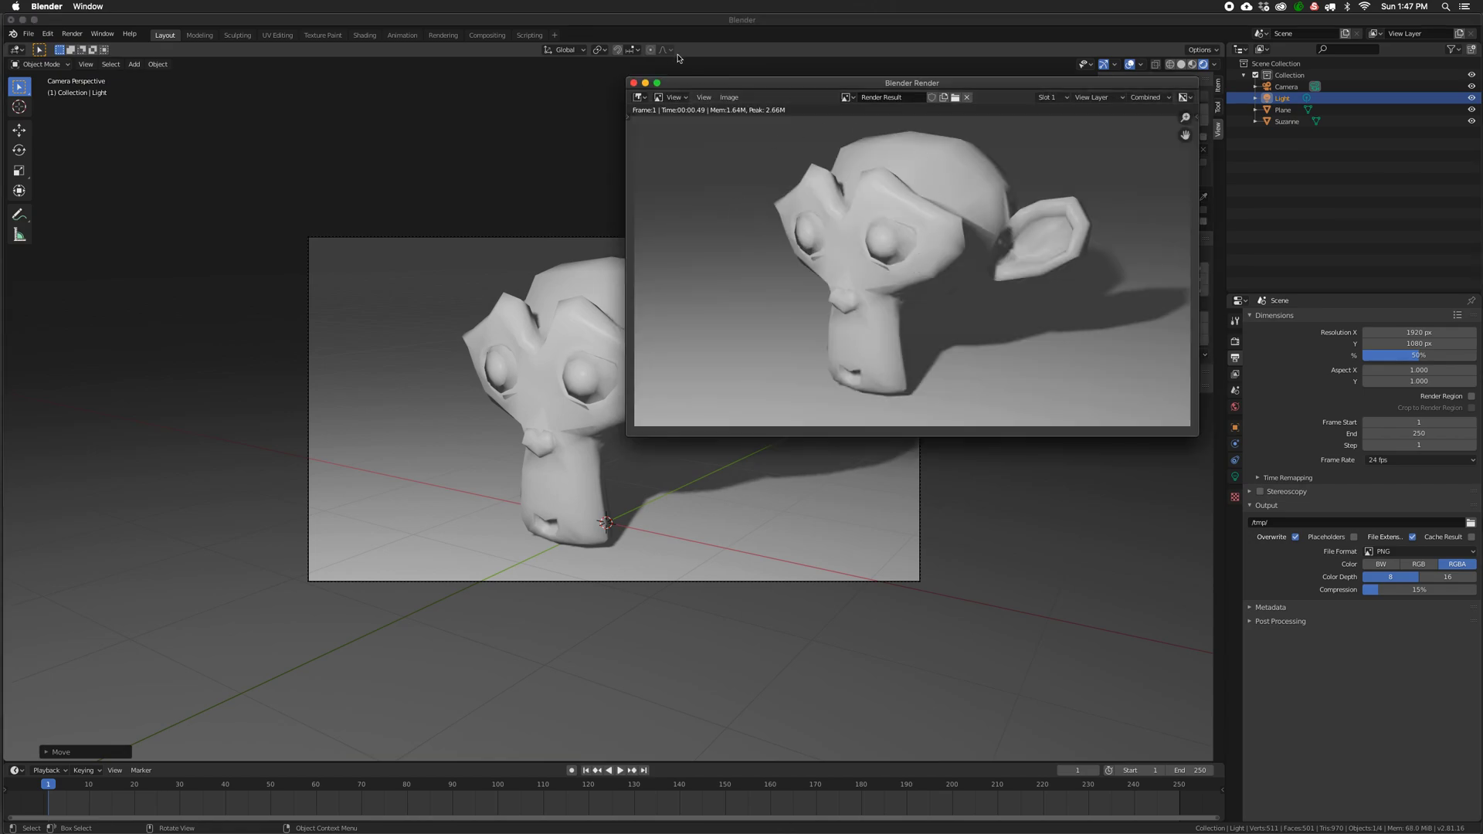
{"action": "left_click", "coordinate": [633, 82]}
Set the output resolution percentage back to 100%.
{"action": "left_click", "coordinate": [1387, 357]}
{"action": "type", "text": "100"}
{"action": "key", "text": "Tab"}
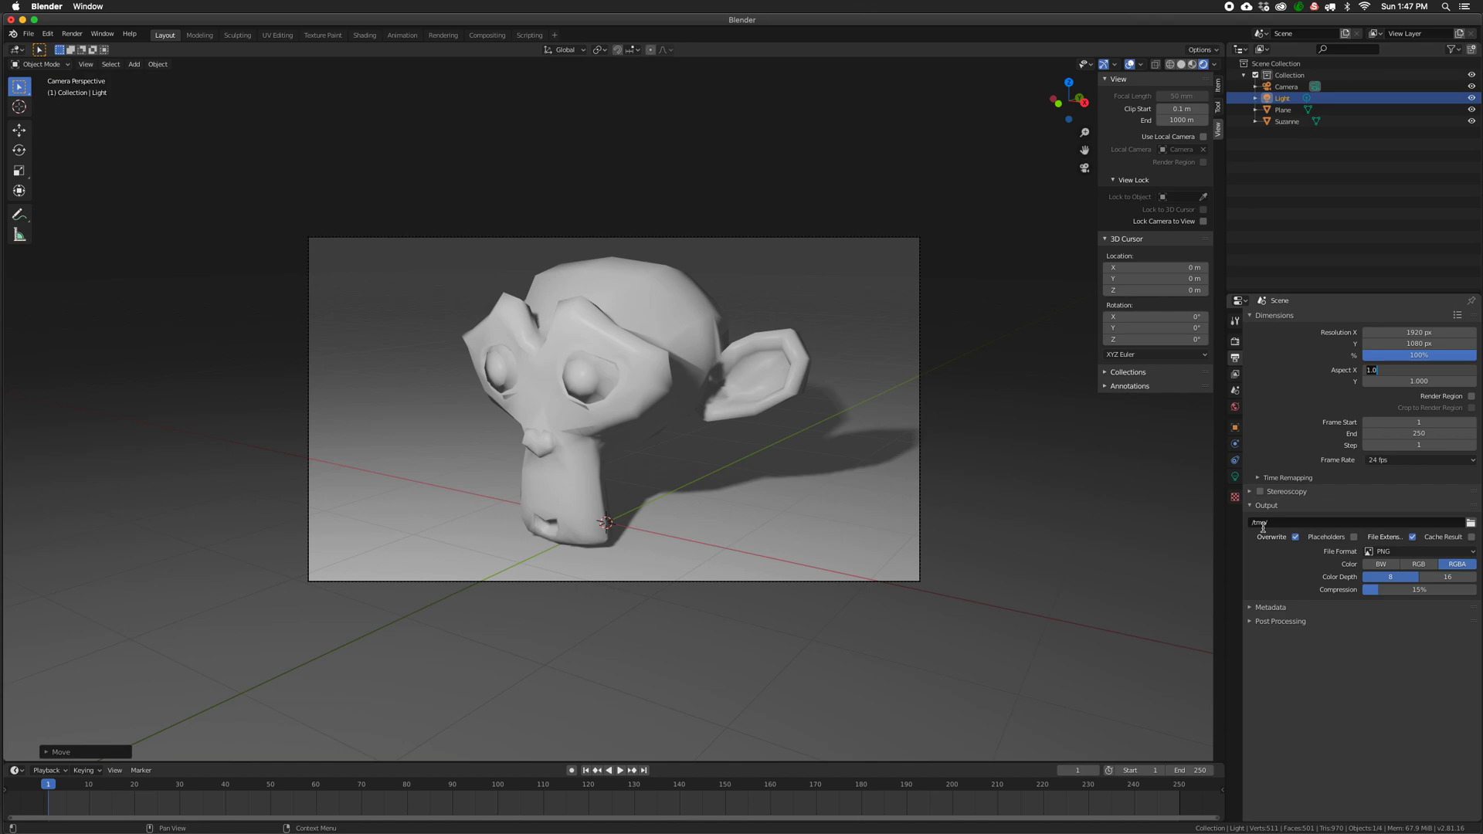
View the output folder browser, cancel it, and choose PNG as the output file format.
{"action": "left_click", "coordinate": [1470, 524]}
{"action": "left_click", "coordinate": [1470, 524]}
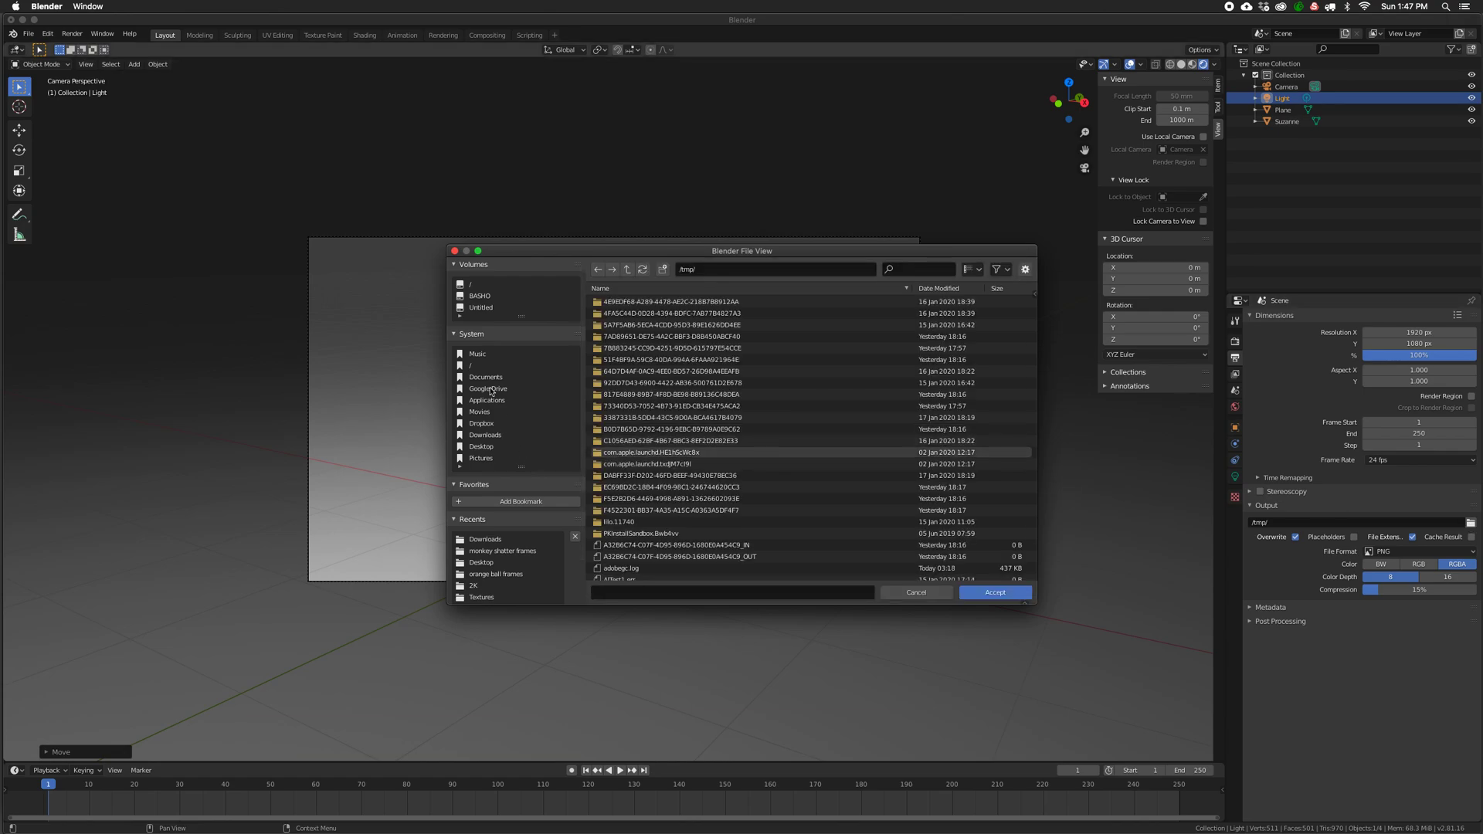
{"action": "left_click", "coordinate": [907, 594]}
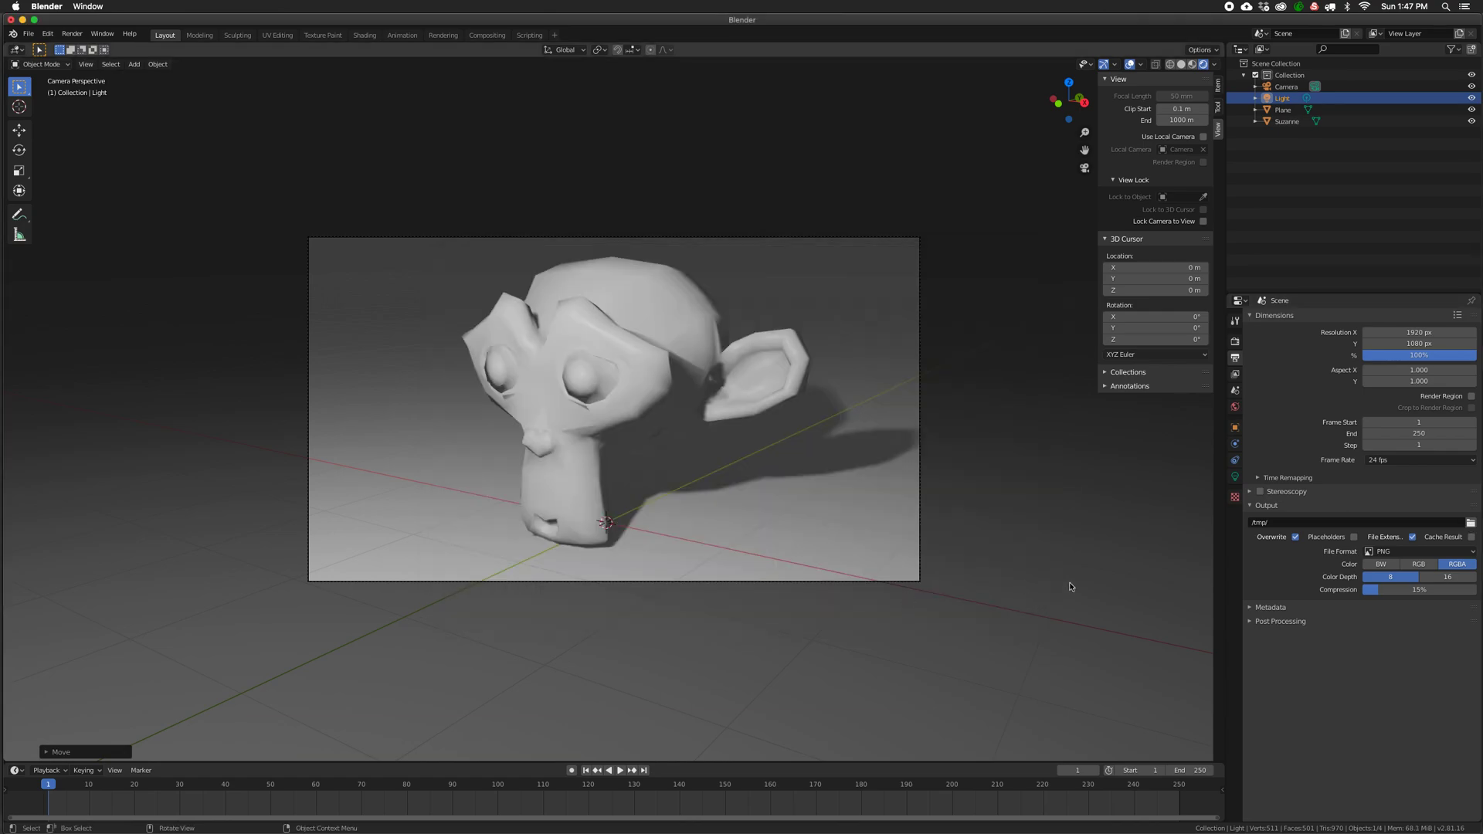
{"action": "left_click", "coordinate": [1428, 553]}
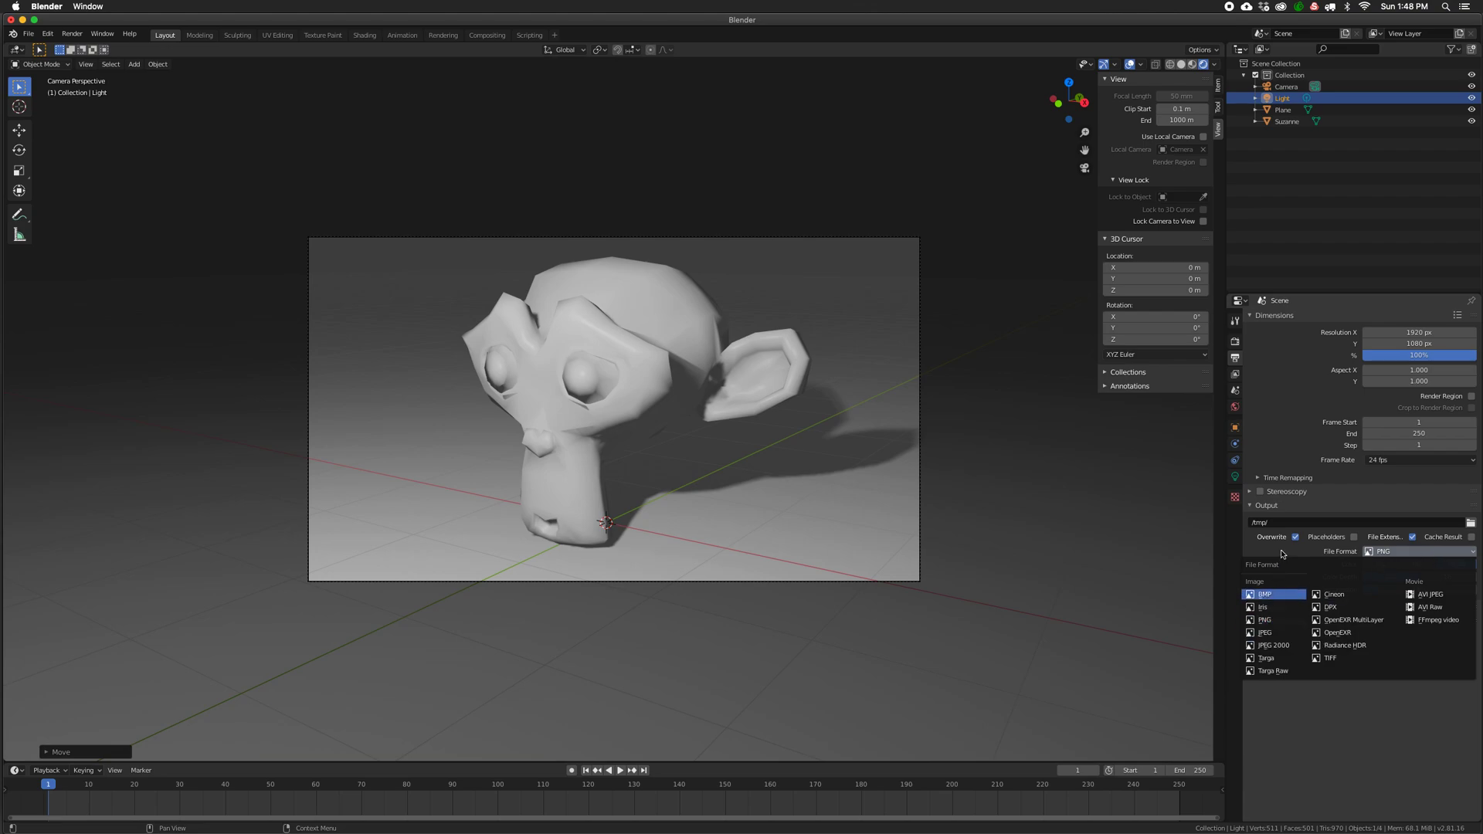
{"action": "left_click", "coordinate": [1266, 623]}
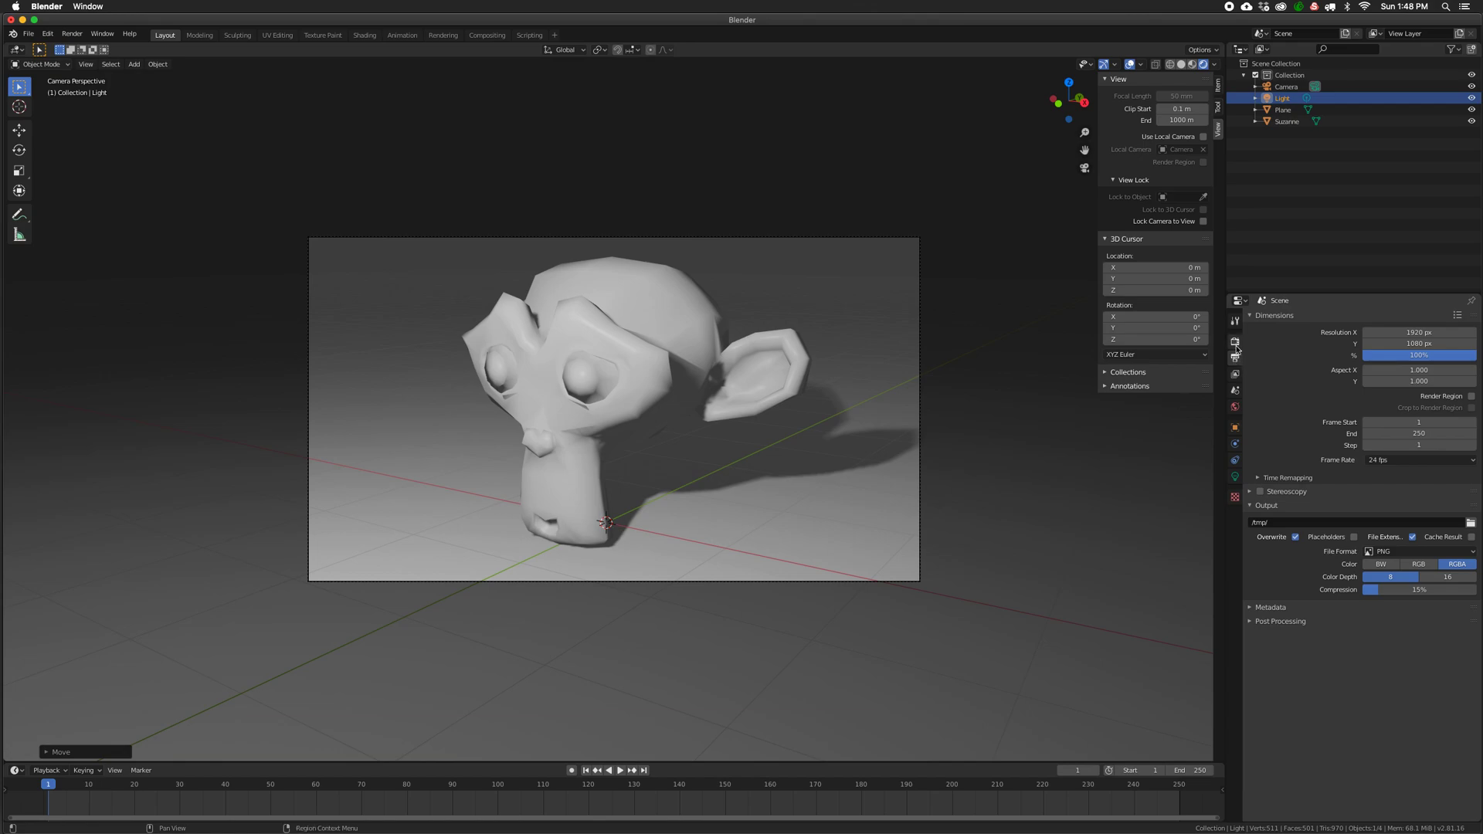
Examine the view layer passes and the scene's camera and background scene settings.
{"action": "left_click", "coordinate": [1236, 375]}
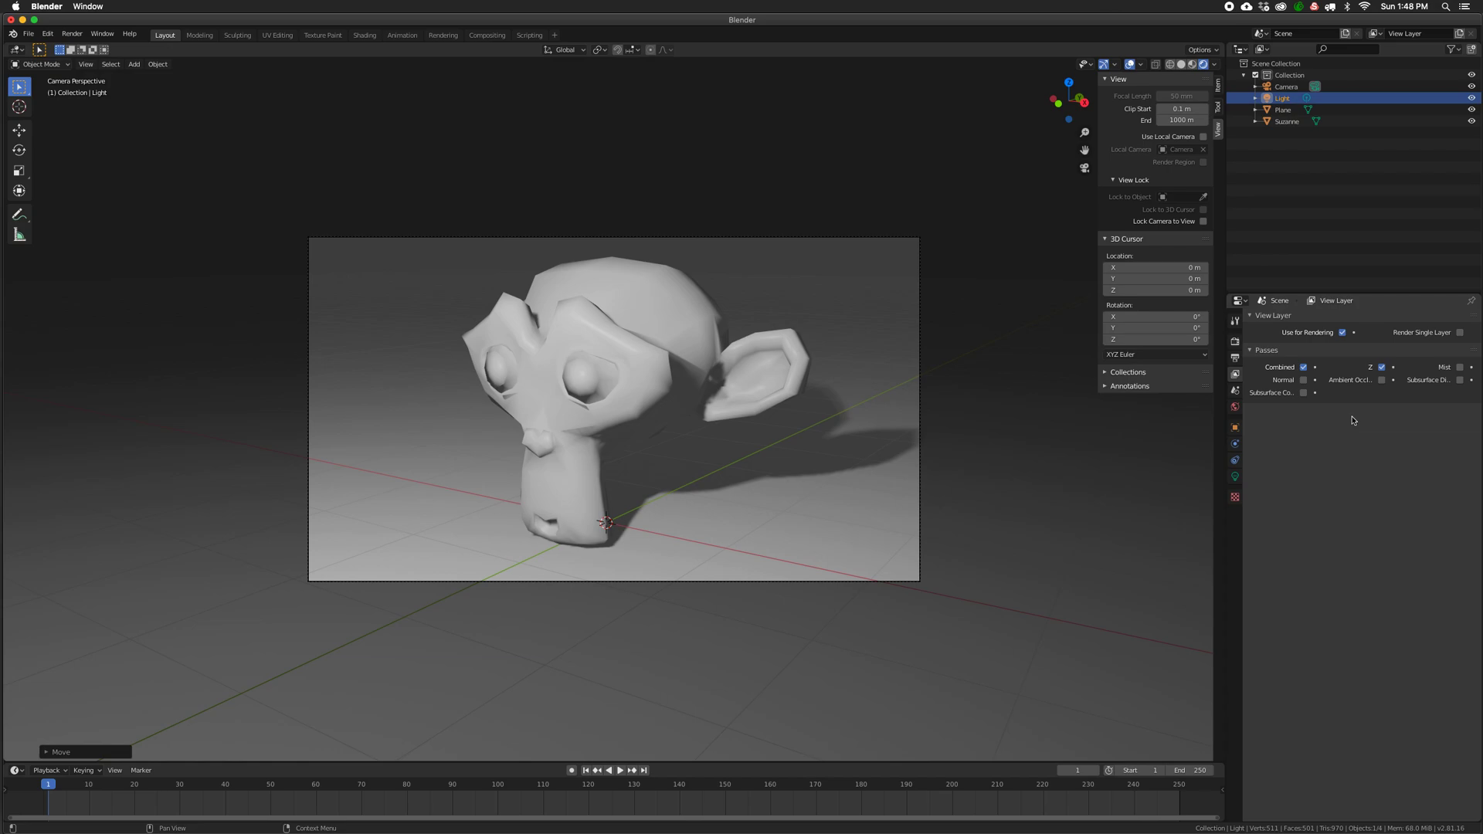
{"action": "left_click", "coordinate": [1235, 392]}
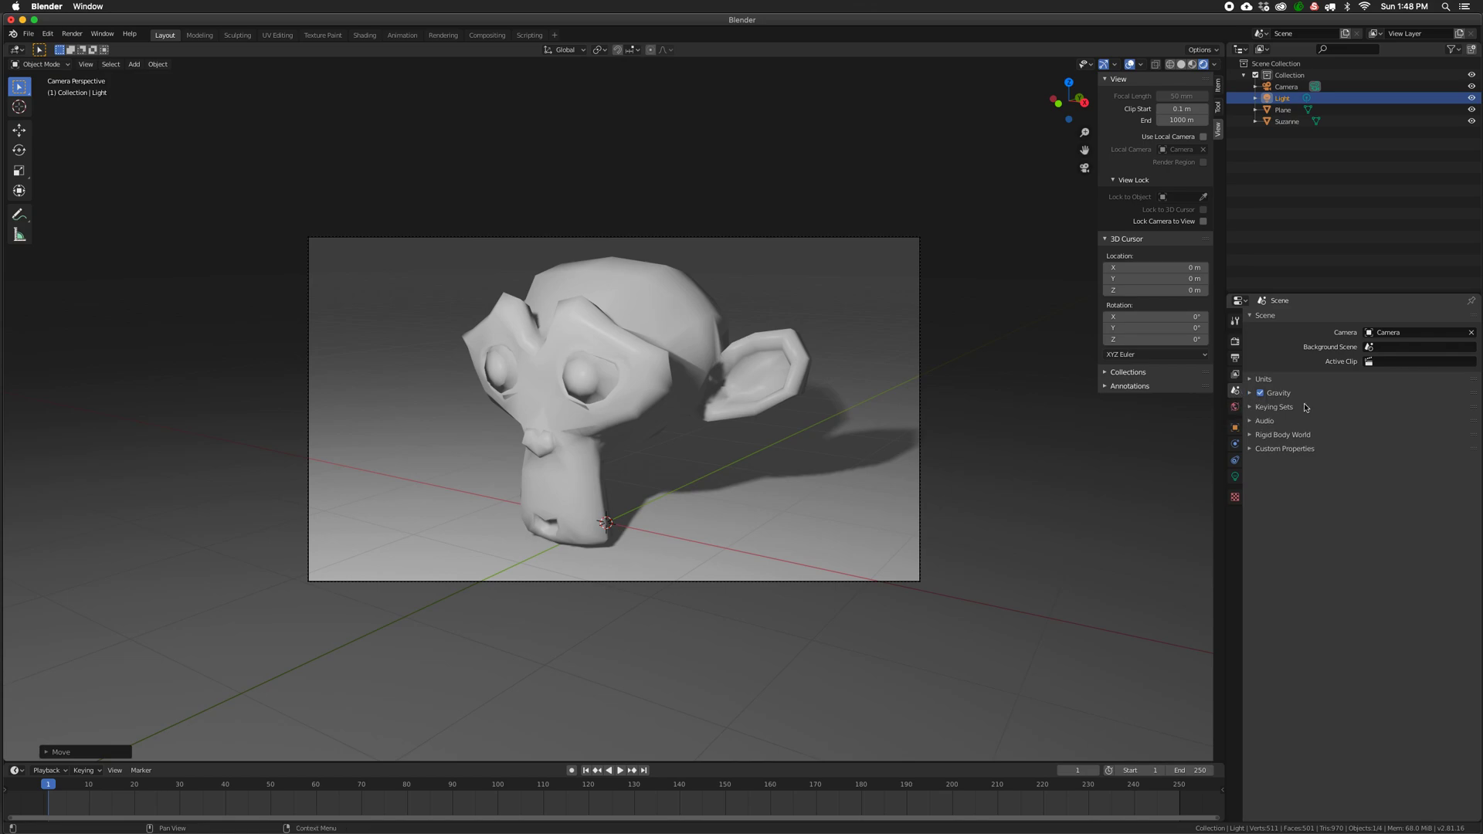
{"action": "middle_click_drag", "start_coordinate": [966, 473], "coordinate": [931, 468]}
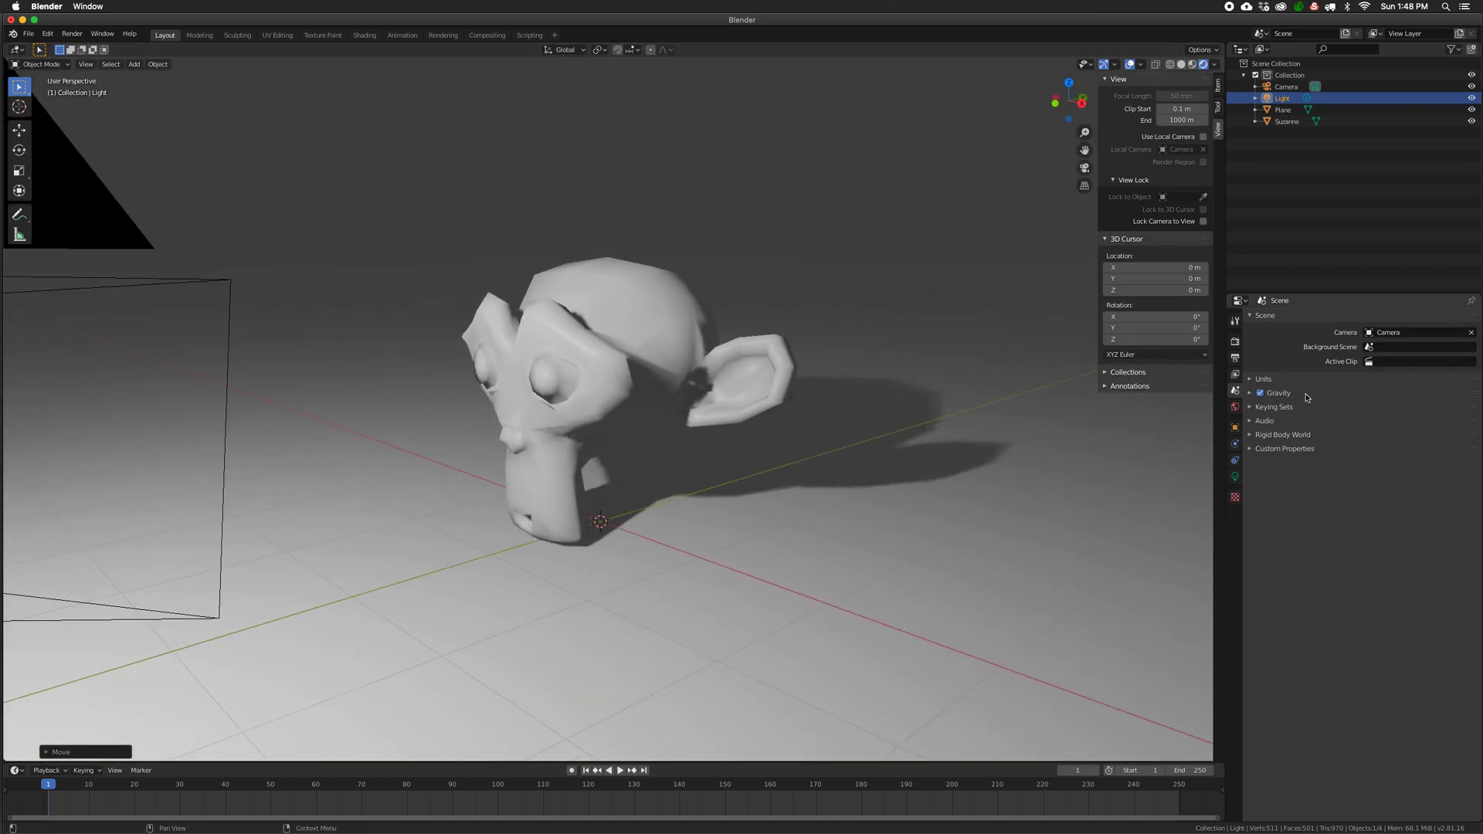
{"action": "left_click", "coordinate": [1388, 348]}
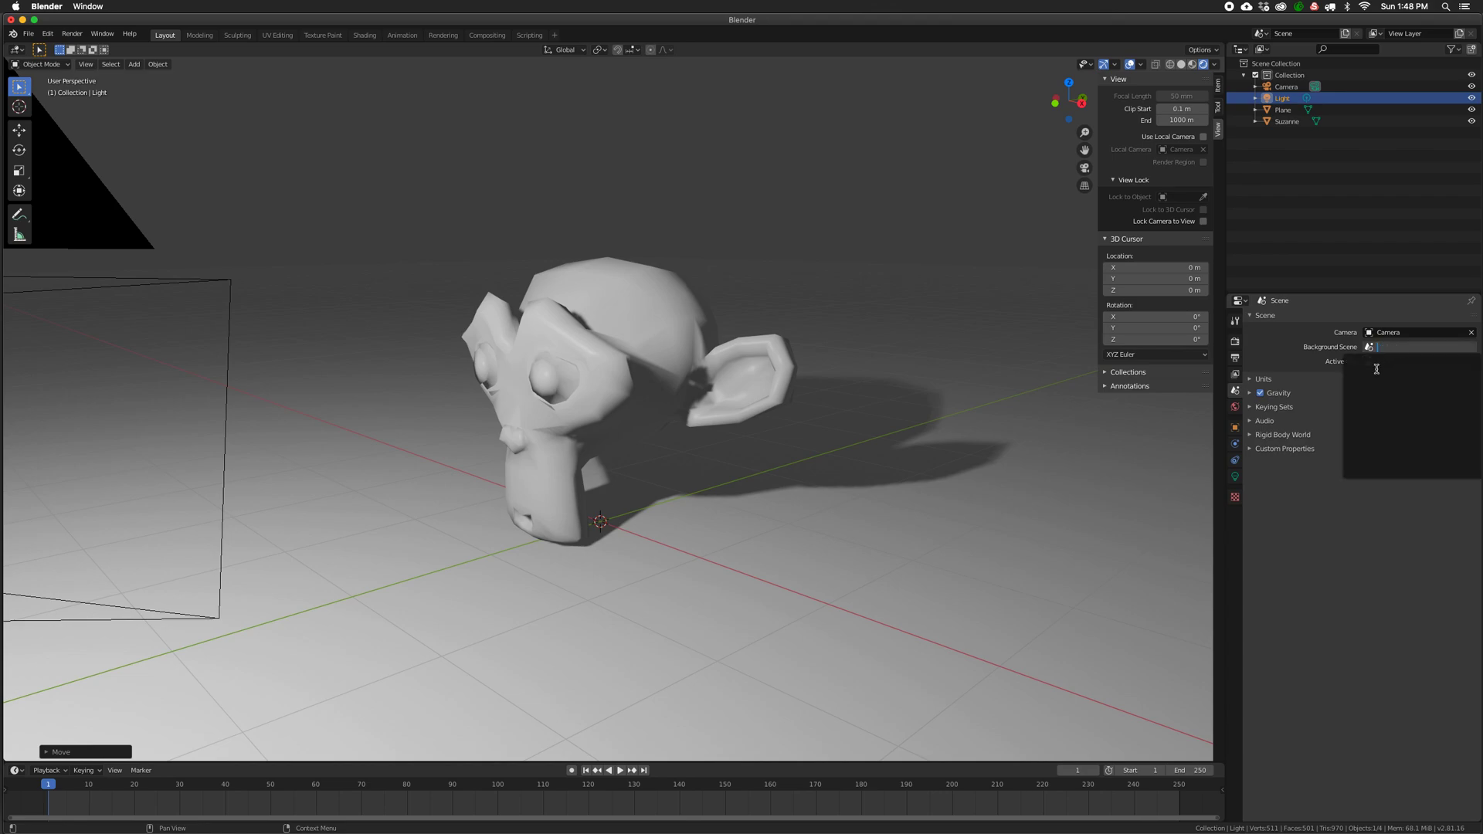
{"action": "left_click", "coordinate": [1330, 367]}
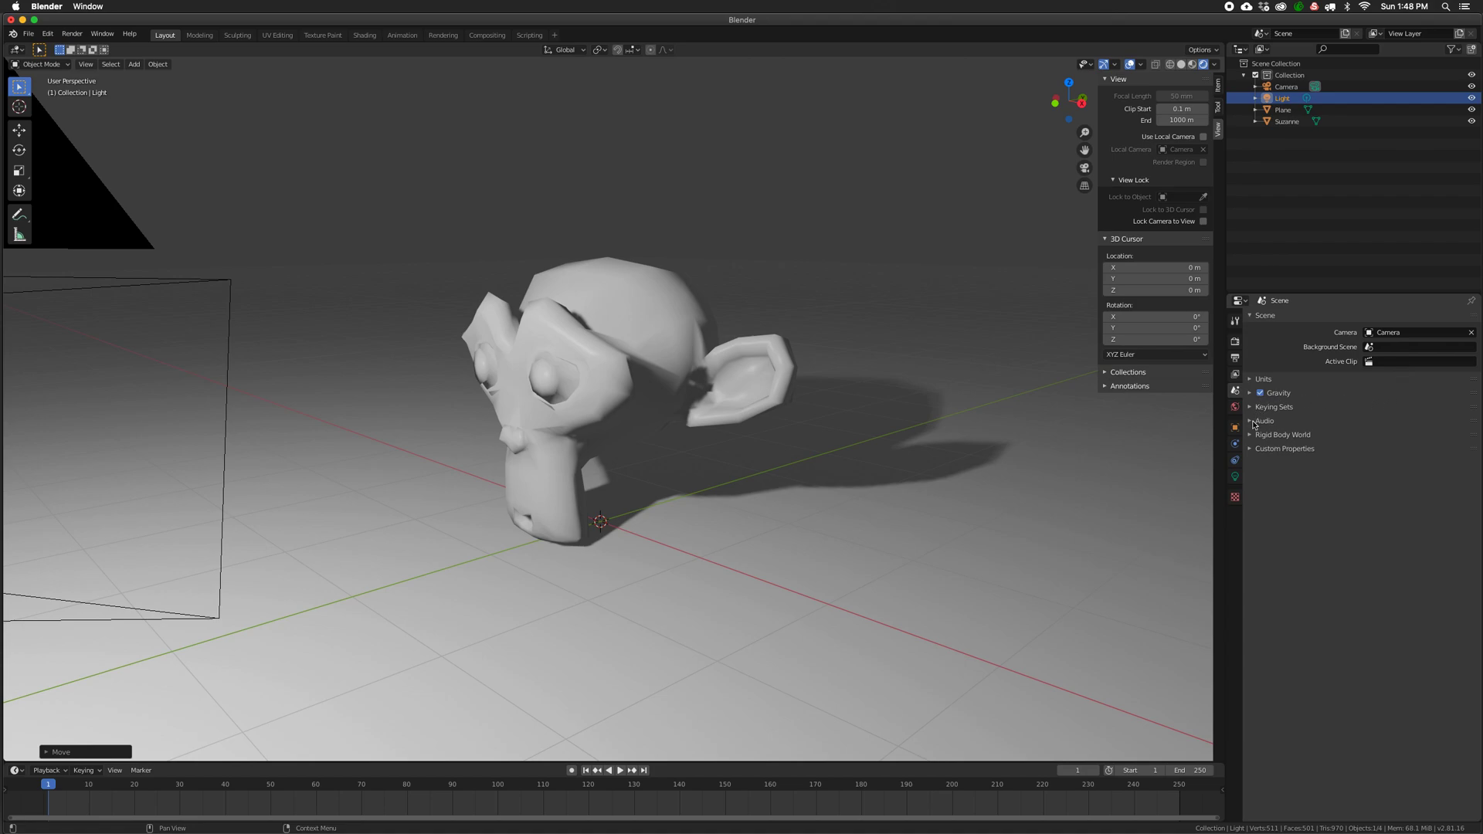
Expand the scene's unit settings, review the available unit systems, and collapse the settings again.
{"action": "left_click", "coordinate": [1251, 379]}
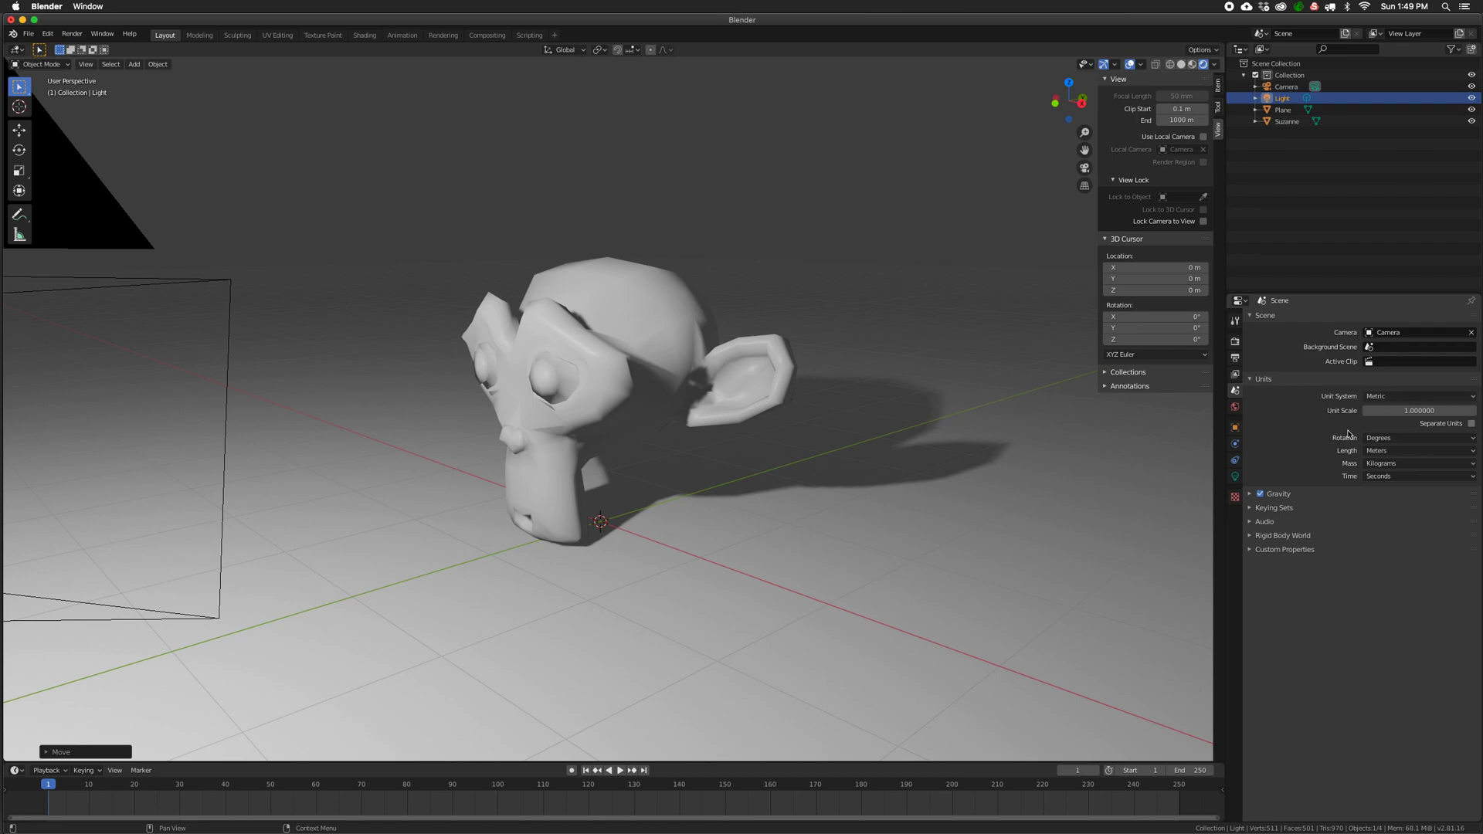
{"action": "left_click", "coordinate": [1378, 397]}
{"action": "left_click", "coordinate": [1382, 396]}
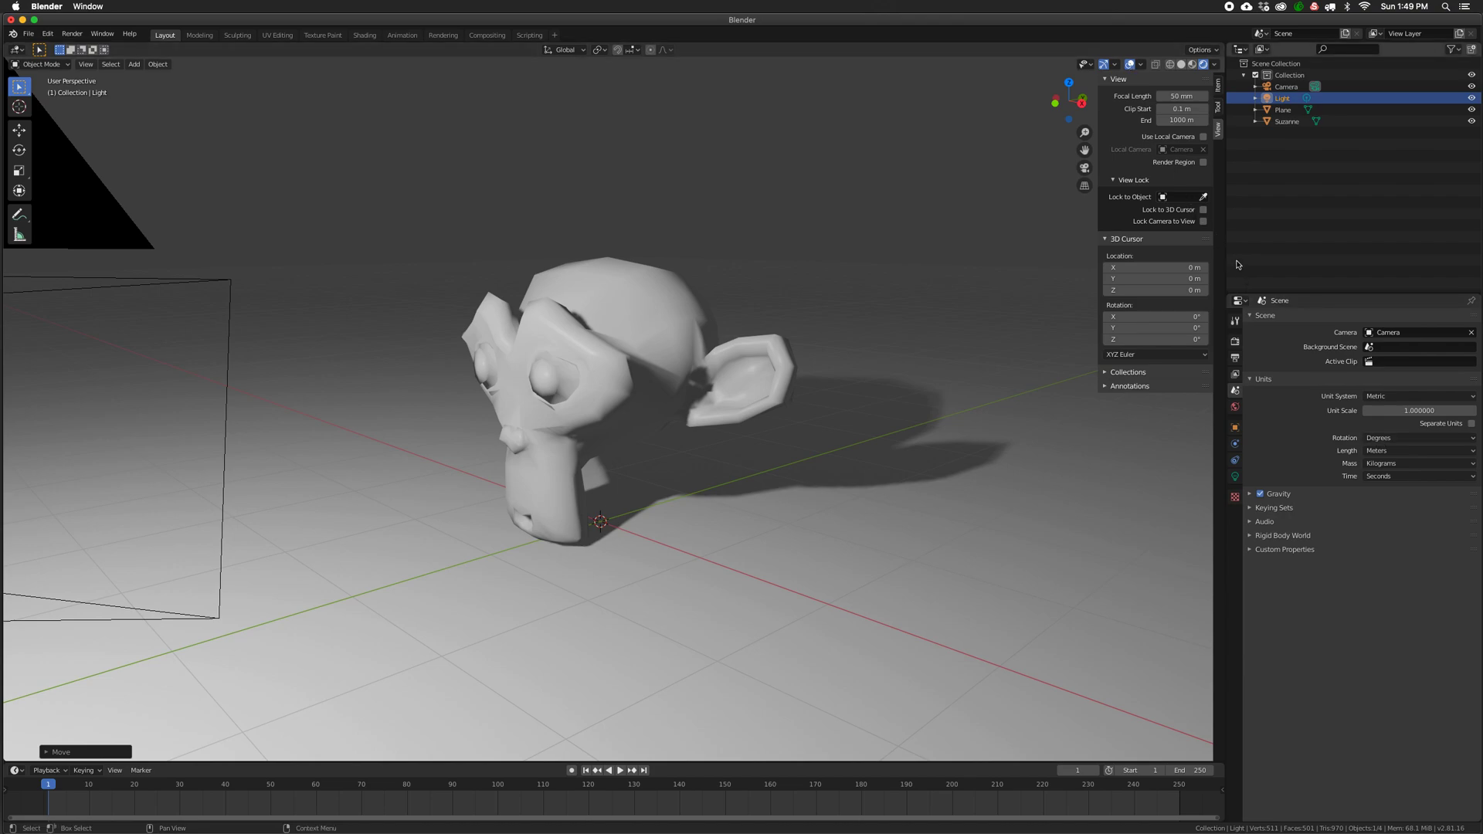
{"action": "left_click", "coordinate": [1401, 396]}
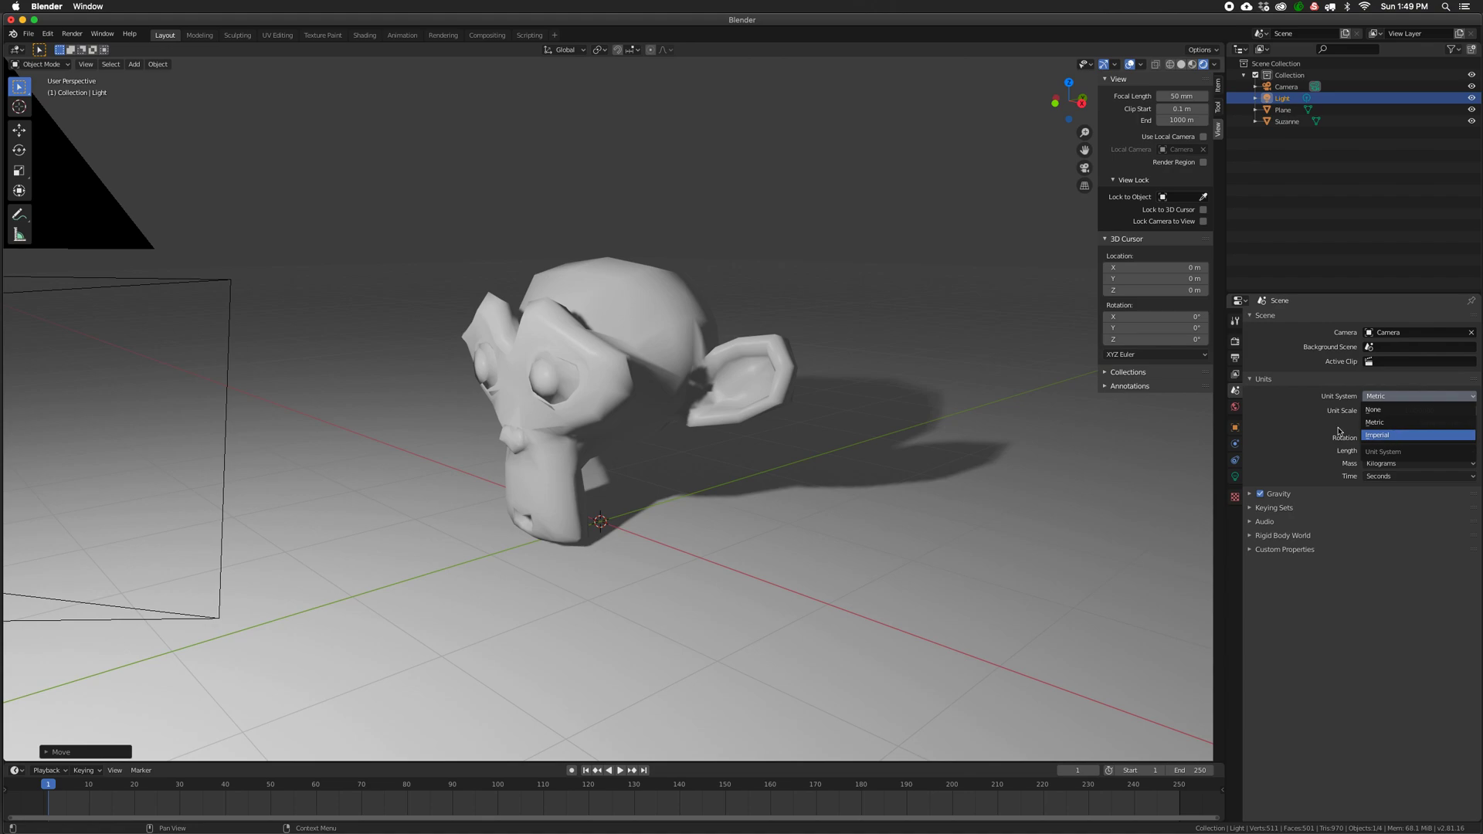
{"action": "left_click", "coordinate": [1251, 379]}
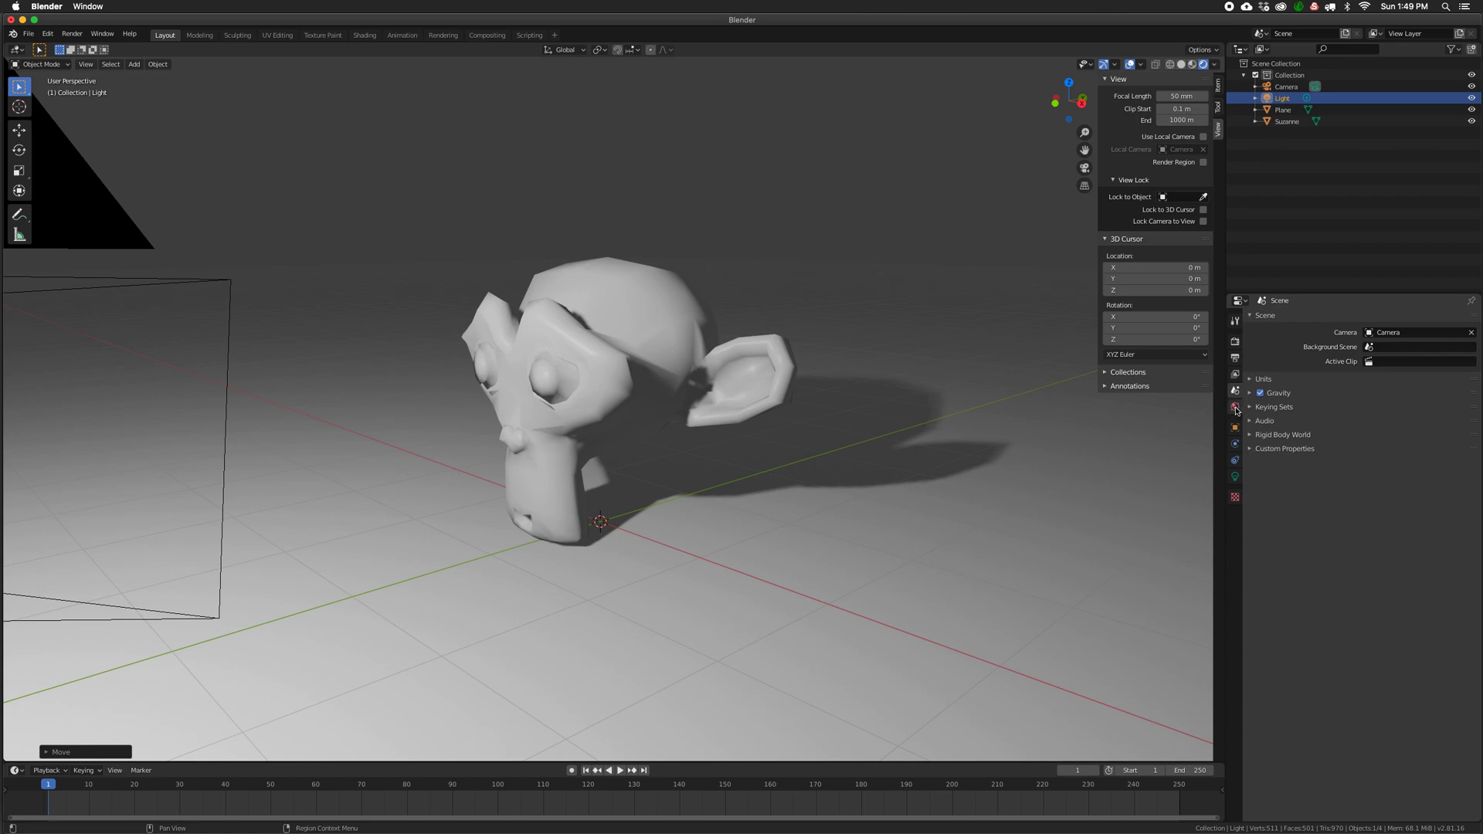
Tint the world background colour dark blue-violet, with hue about 0.710 and saturation about 0.702.
{"action": "left_click", "coordinate": [1234, 408]}
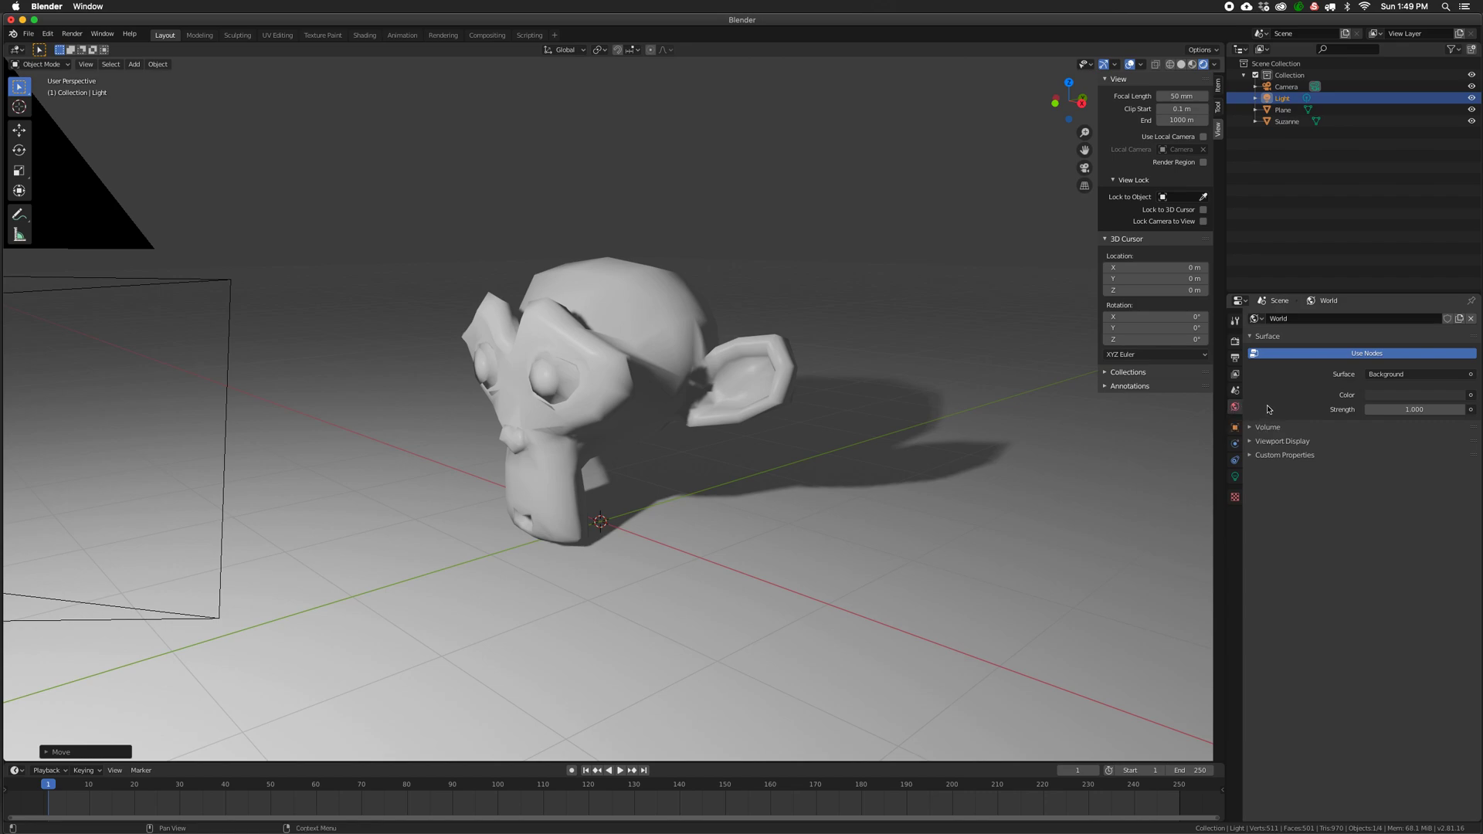
{"action": "middle_click_drag", "start_coordinate": [979, 304], "coordinate": [930, 308]}
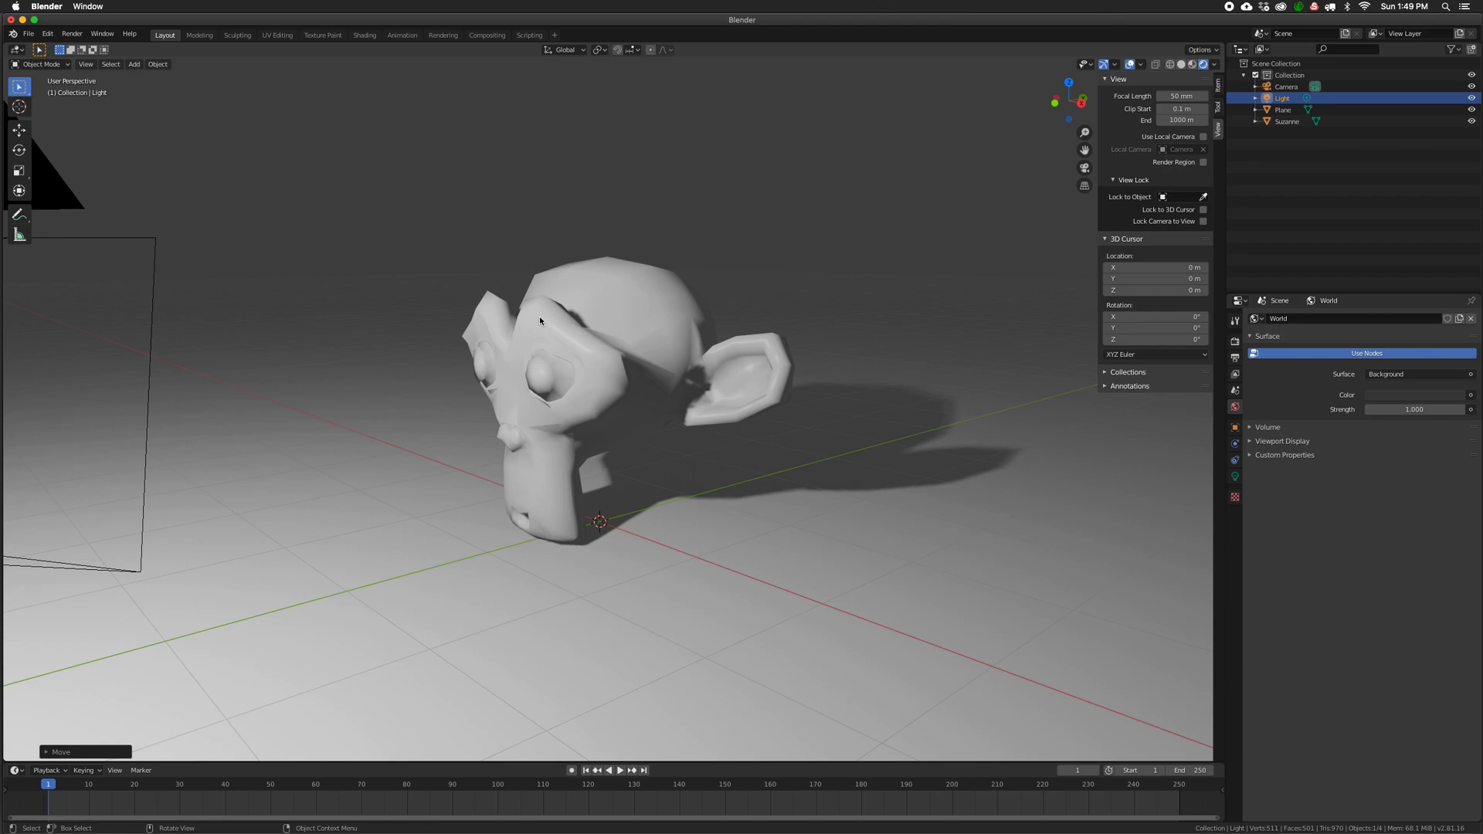
{"action": "middle_click_drag", "start_coordinate": [888, 254], "coordinate": [886, 261]}
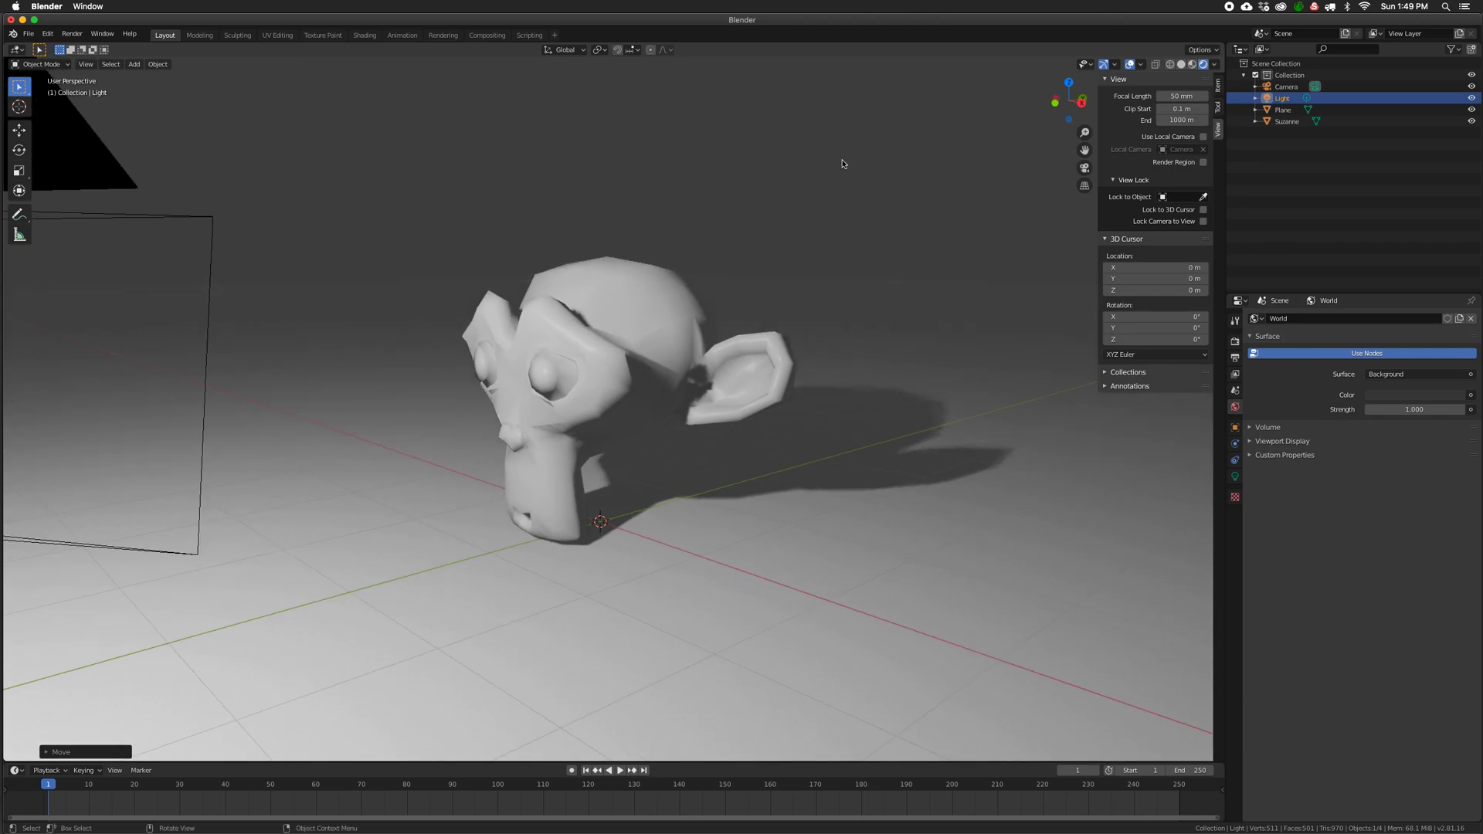
{"action": "middle_click_drag", "start_coordinate": [778, 159], "coordinate": [771, 162]}
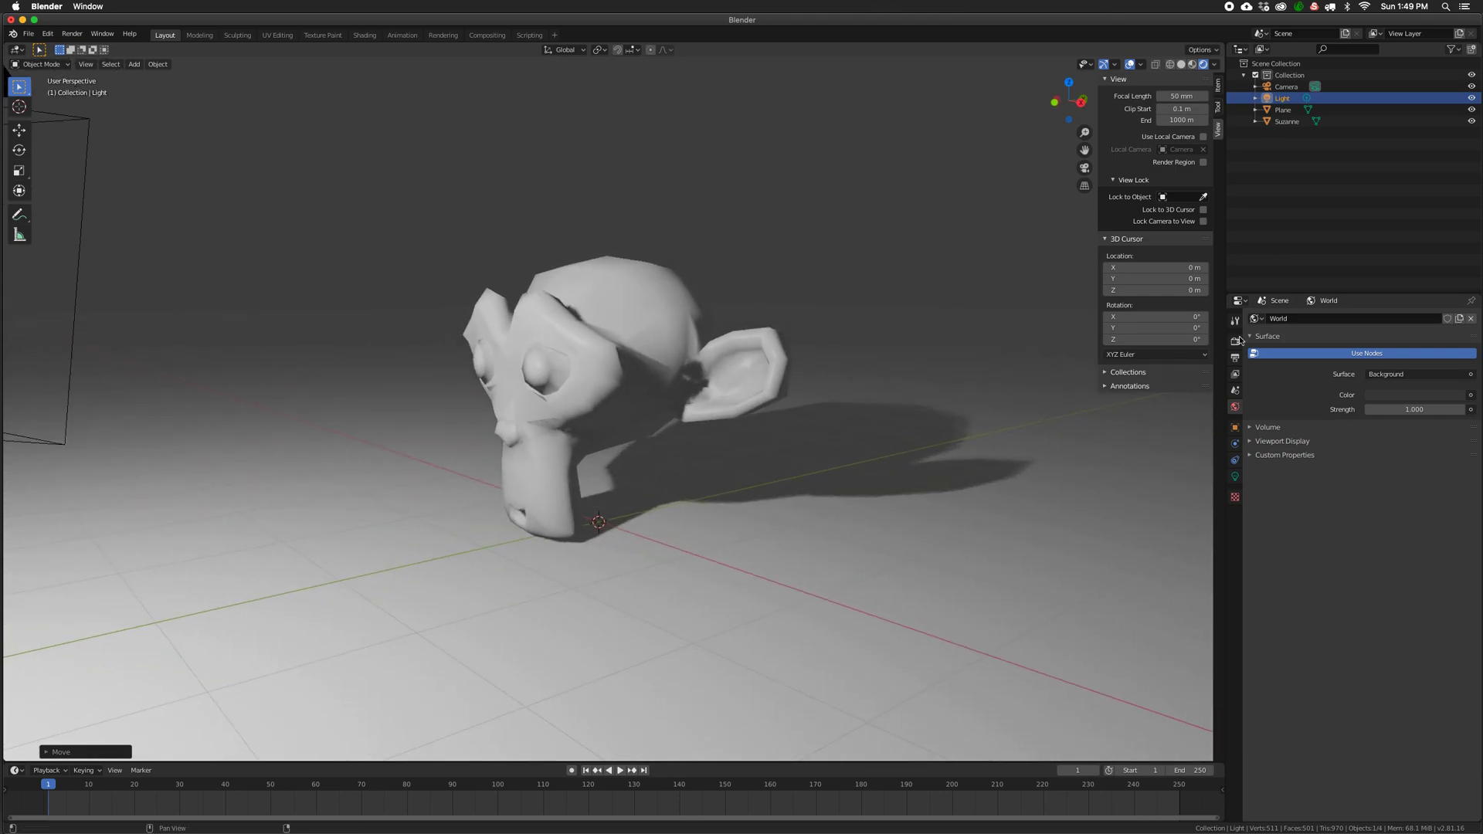
{"action": "left_click", "coordinate": [1383, 398]}
{"action": "left_click", "coordinate": [1455, 299]}
{"action": "mouse_move", "coordinate": [1456, 299]}
{"action": "left_mouse_down"}
{"action": "mouse_move", "coordinate": [1458, 320]}
{"action": "mouse_move", "coordinate": [1454, 213]}
{"action": "mouse_move", "coordinate": [1461, 318]}
{"action": "mouse_move", "coordinate": [1464, 299]}
{"action": "left_mouse_up"}
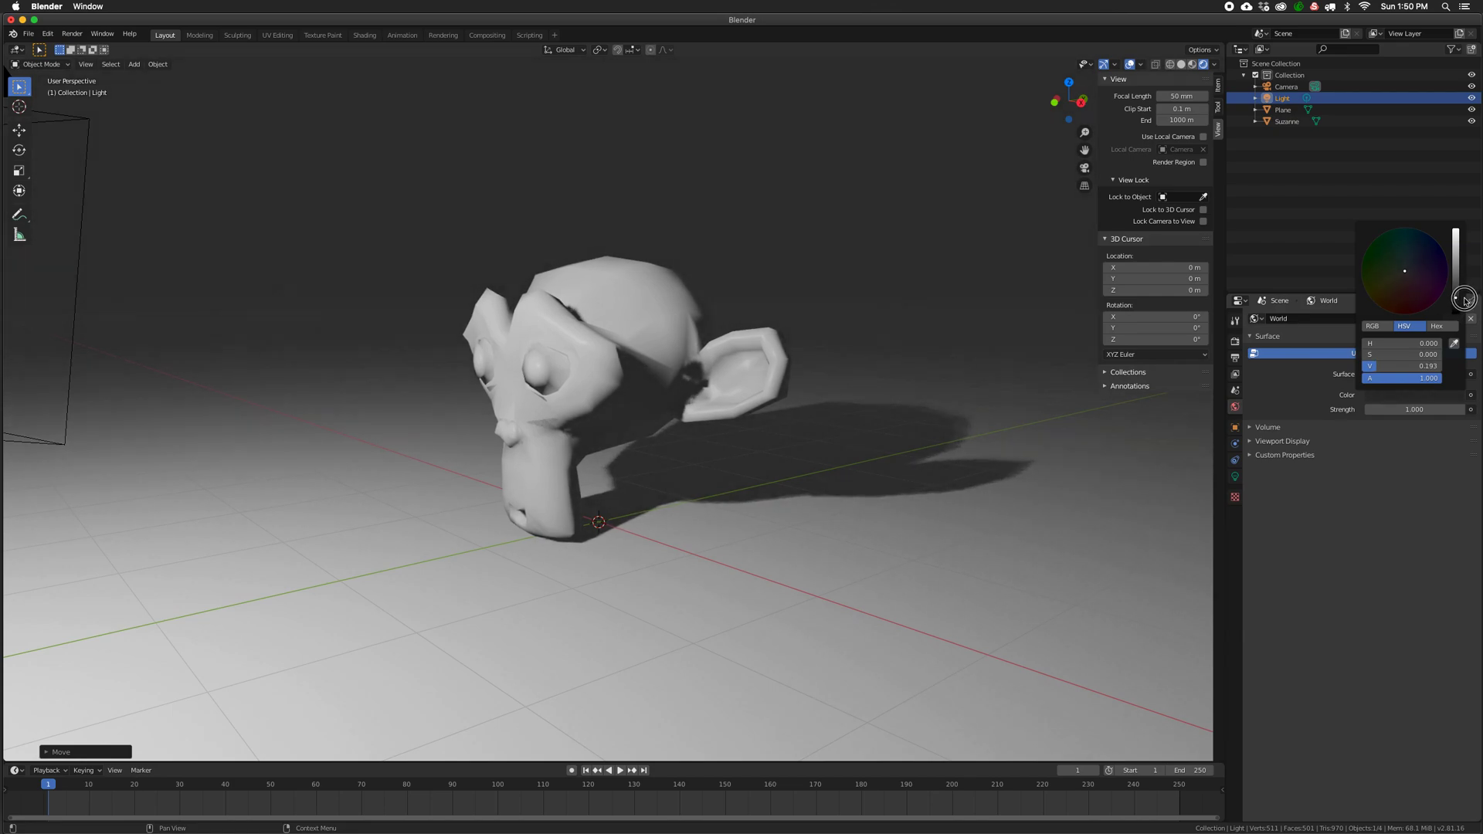
{"action": "left_click", "coordinate": [1407, 271]}
{"action": "left_click_drag", "start_coordinate": [1407, 271], "coordinate": [1435, 266]}
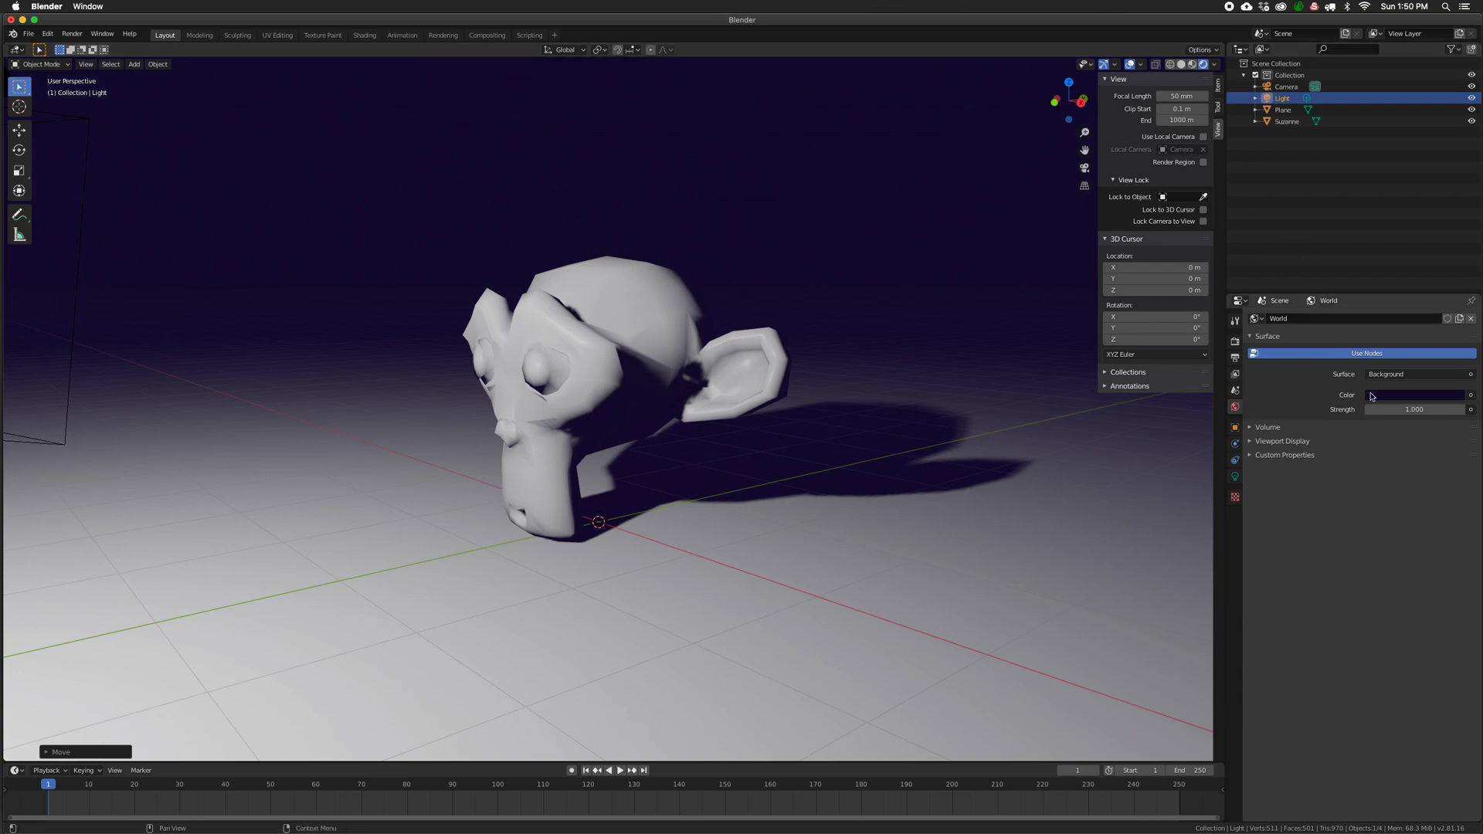
Return the world background to a neutral dark grey with saturation 0 and value about 0.187.
{"action": "left_click", "coordinate": [1464, 397]}
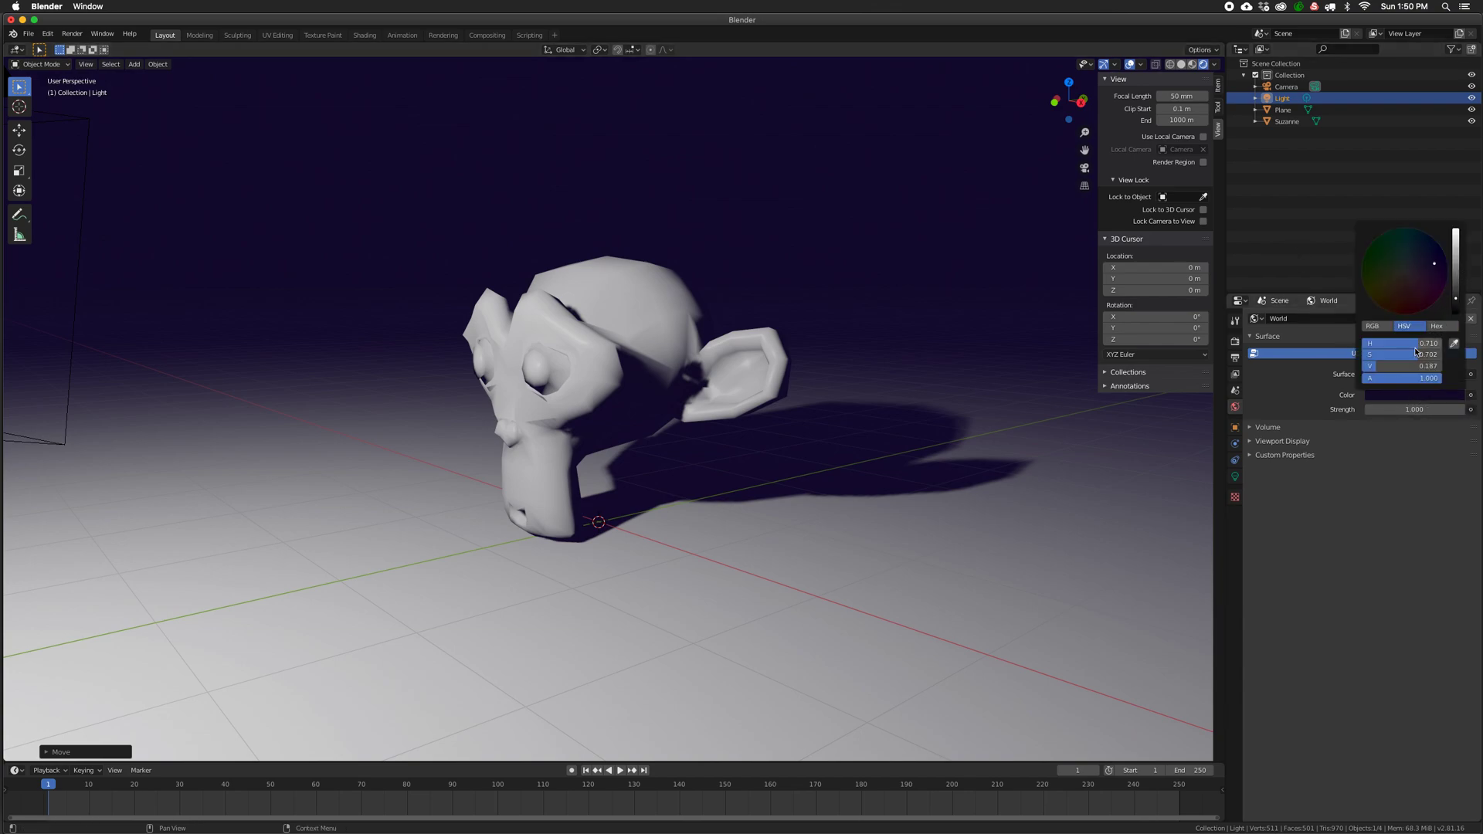
{"action": "left_click_drag", "start_coordinate": [1412, 359], "coordinate": [1323, 354]}
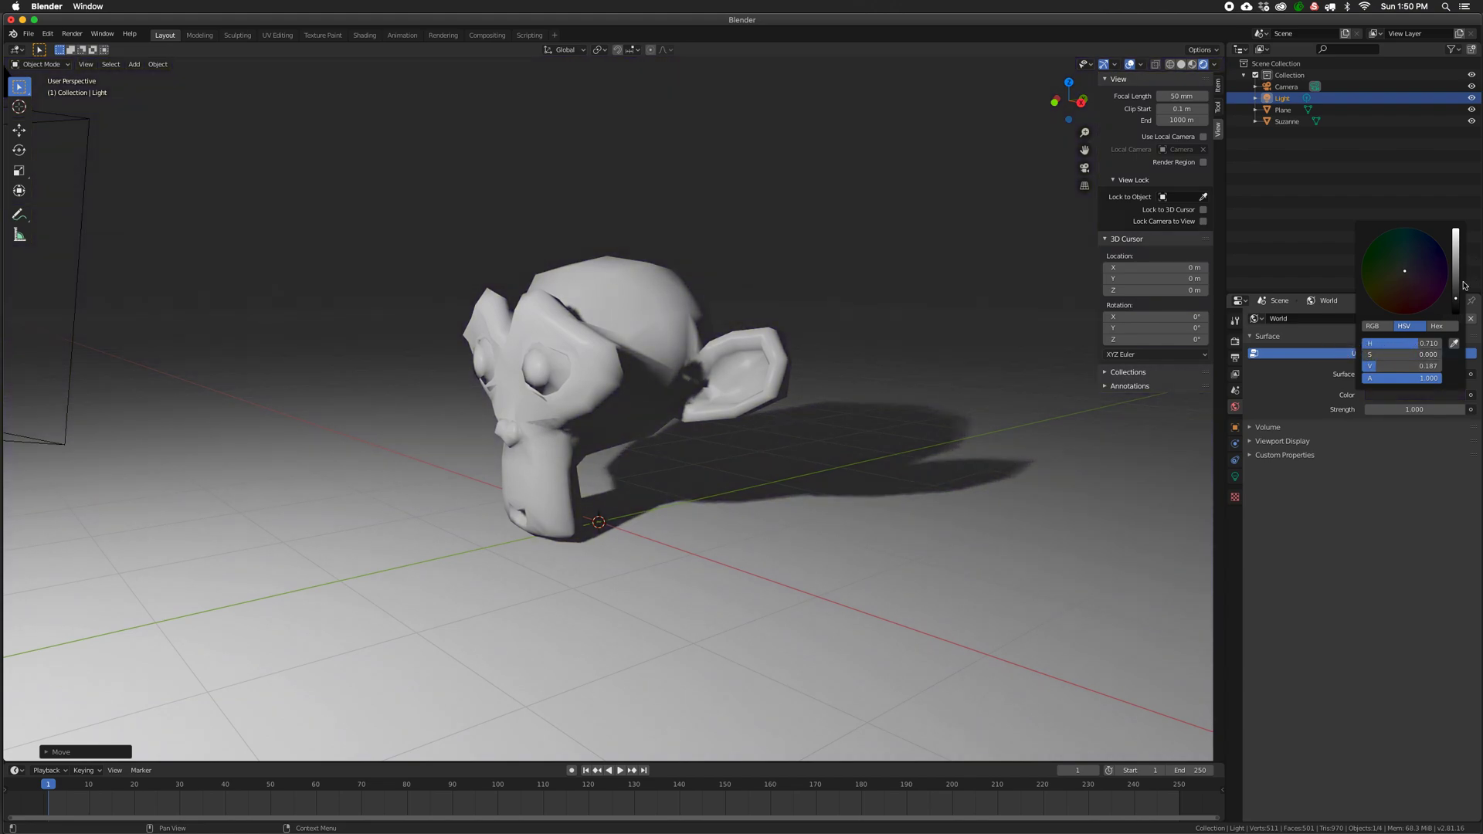
{"action": "left_click_drag", "start_coordinate": [1457, 299], "coordinate": [1457, 299]}
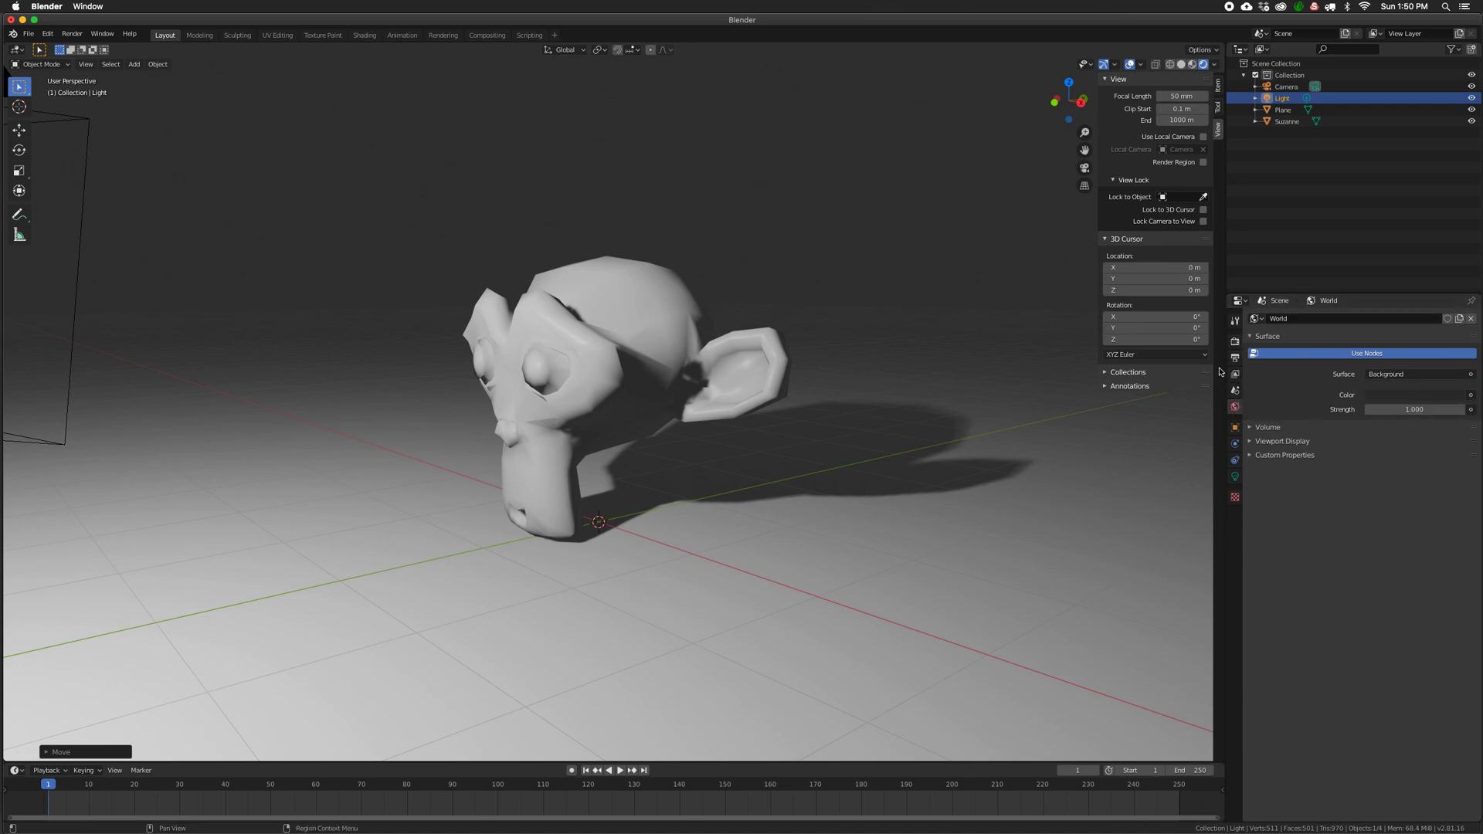
Display the light's object properties and compare its transform with the values in the viewport sidebar.
{"action": "left_click", "coordinate": [1234, 430]}
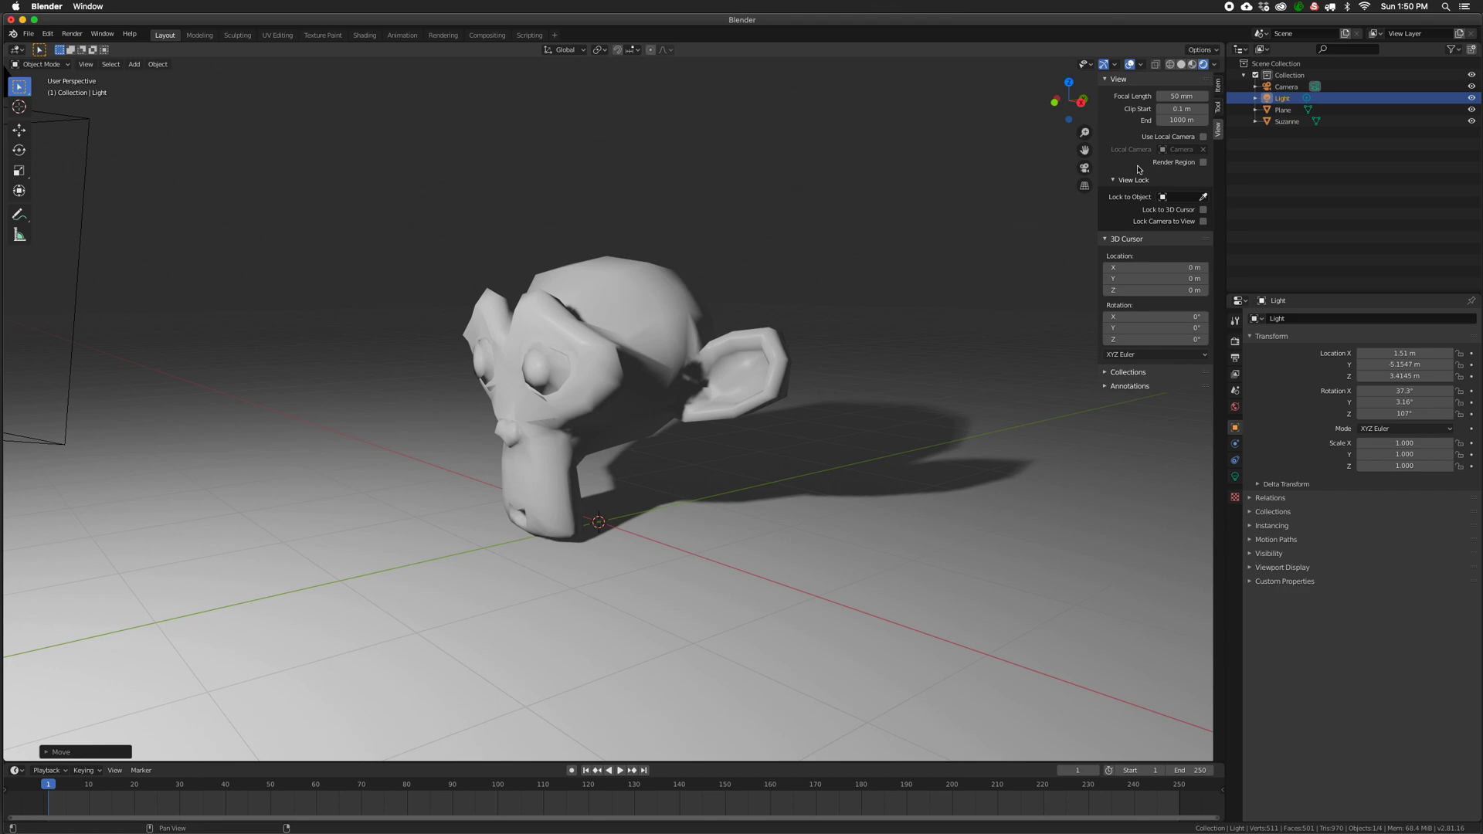
{"action": "left_click", "coordinate": [1218, 94]}
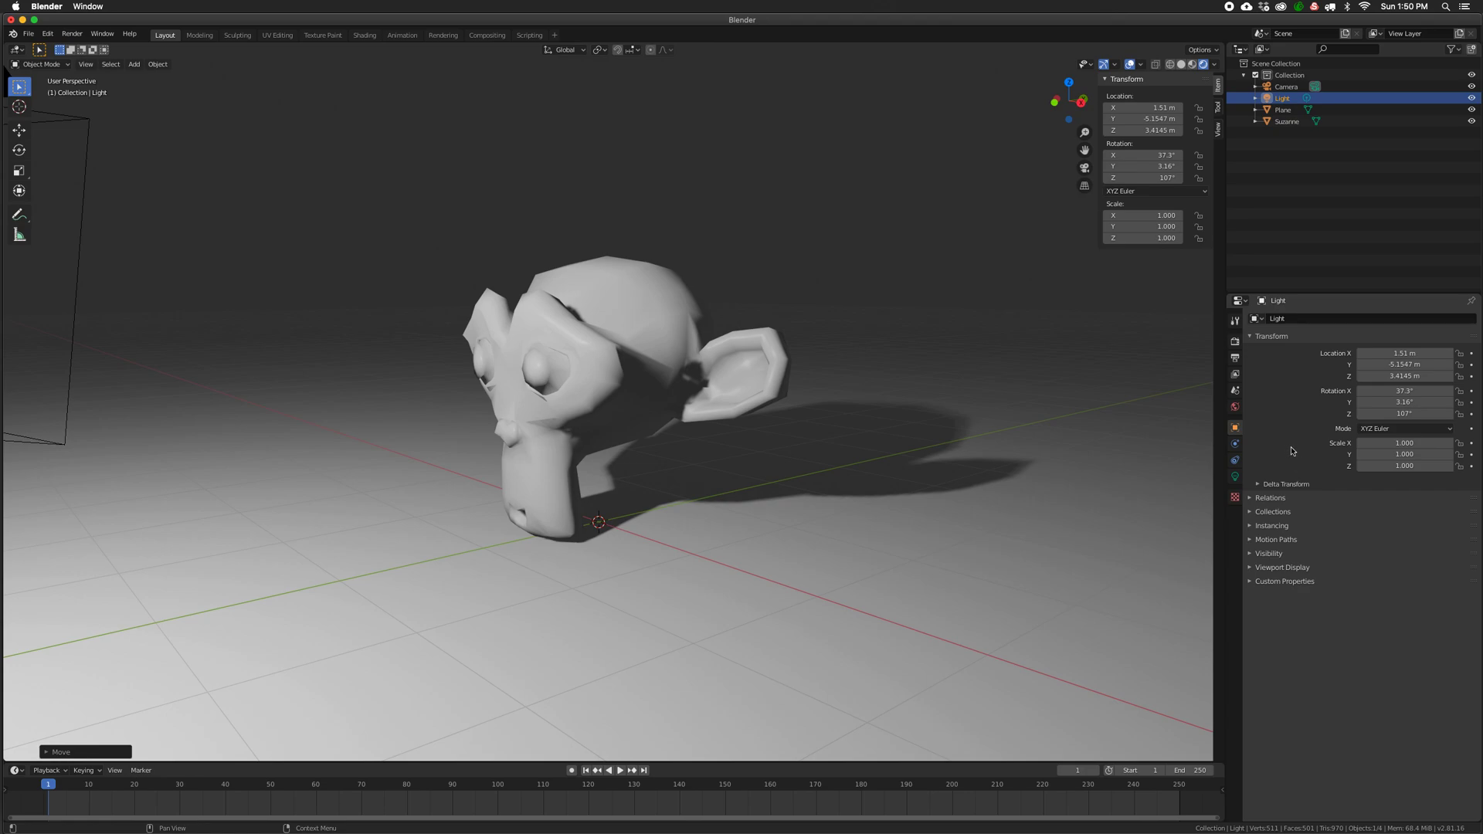
Review the physics options and object constraint properties available for the light.
{"action": "left_click", "coordinate": [1235, 445]}
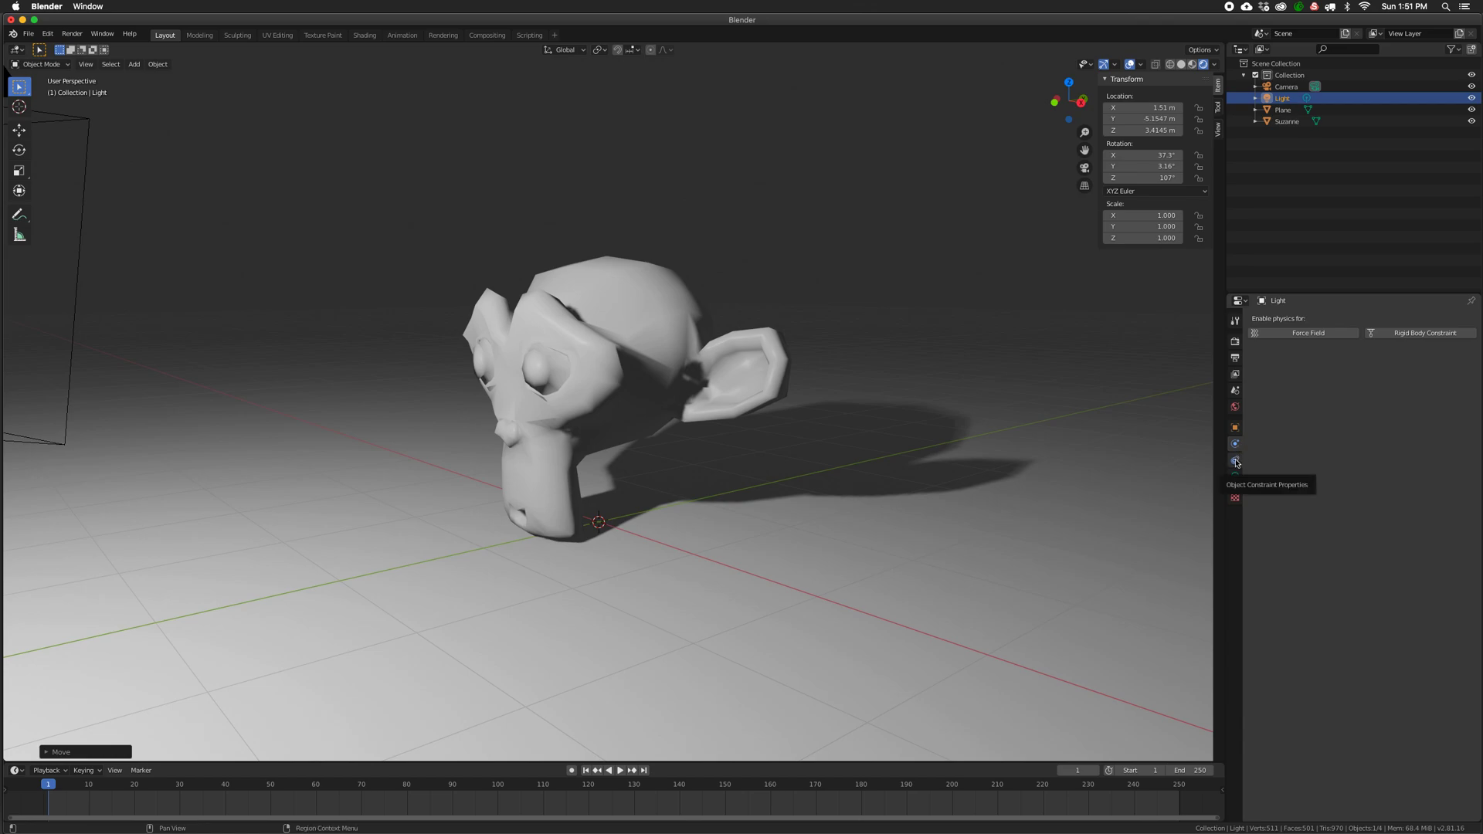
{"action": "left_click", "coordinate": [1234, 461]}
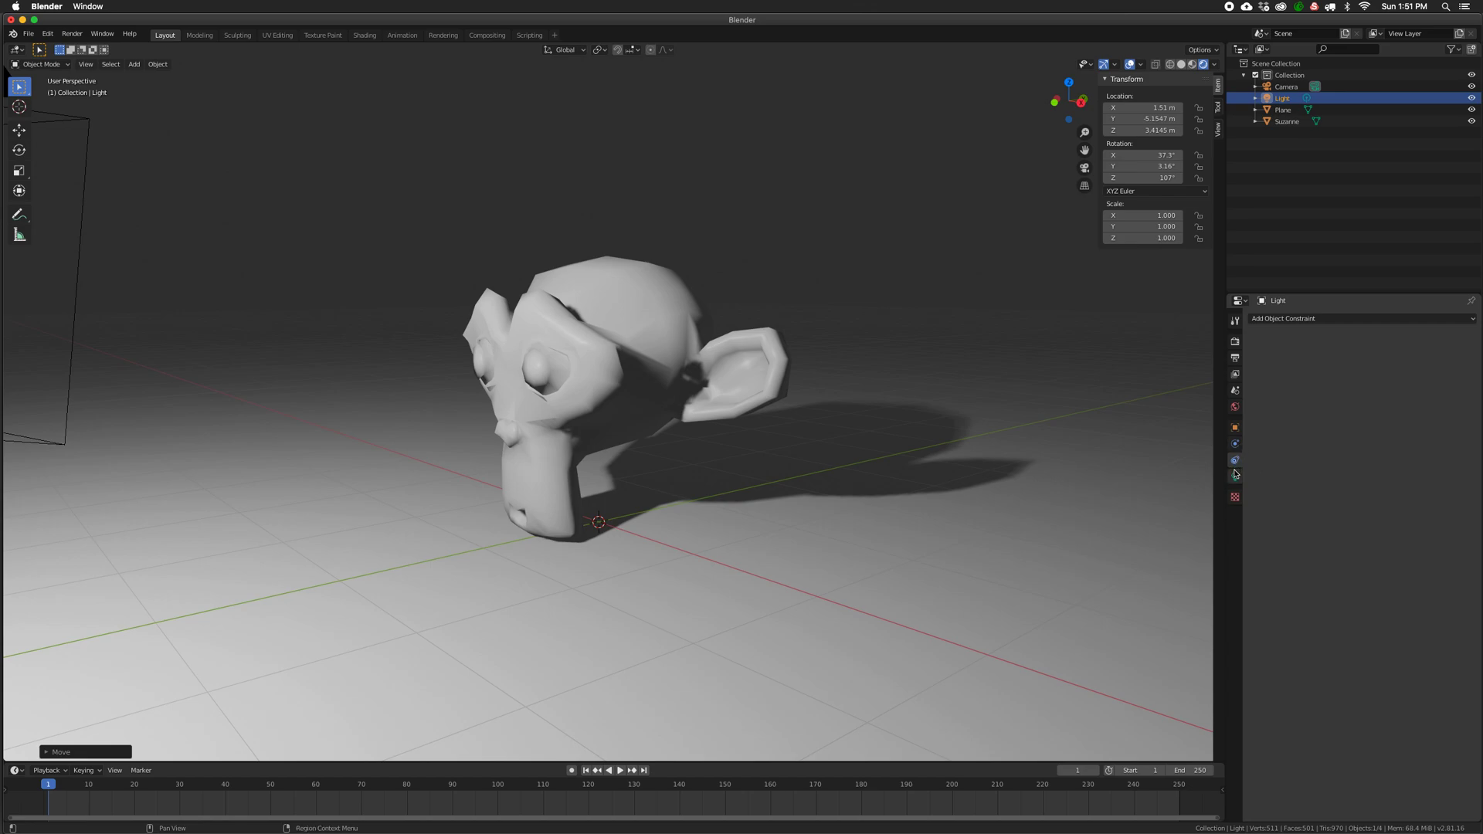
Select the monkey head and review its object properties and its modifier properties.
{"action": "left_click", "coordinate": [594, 384]}
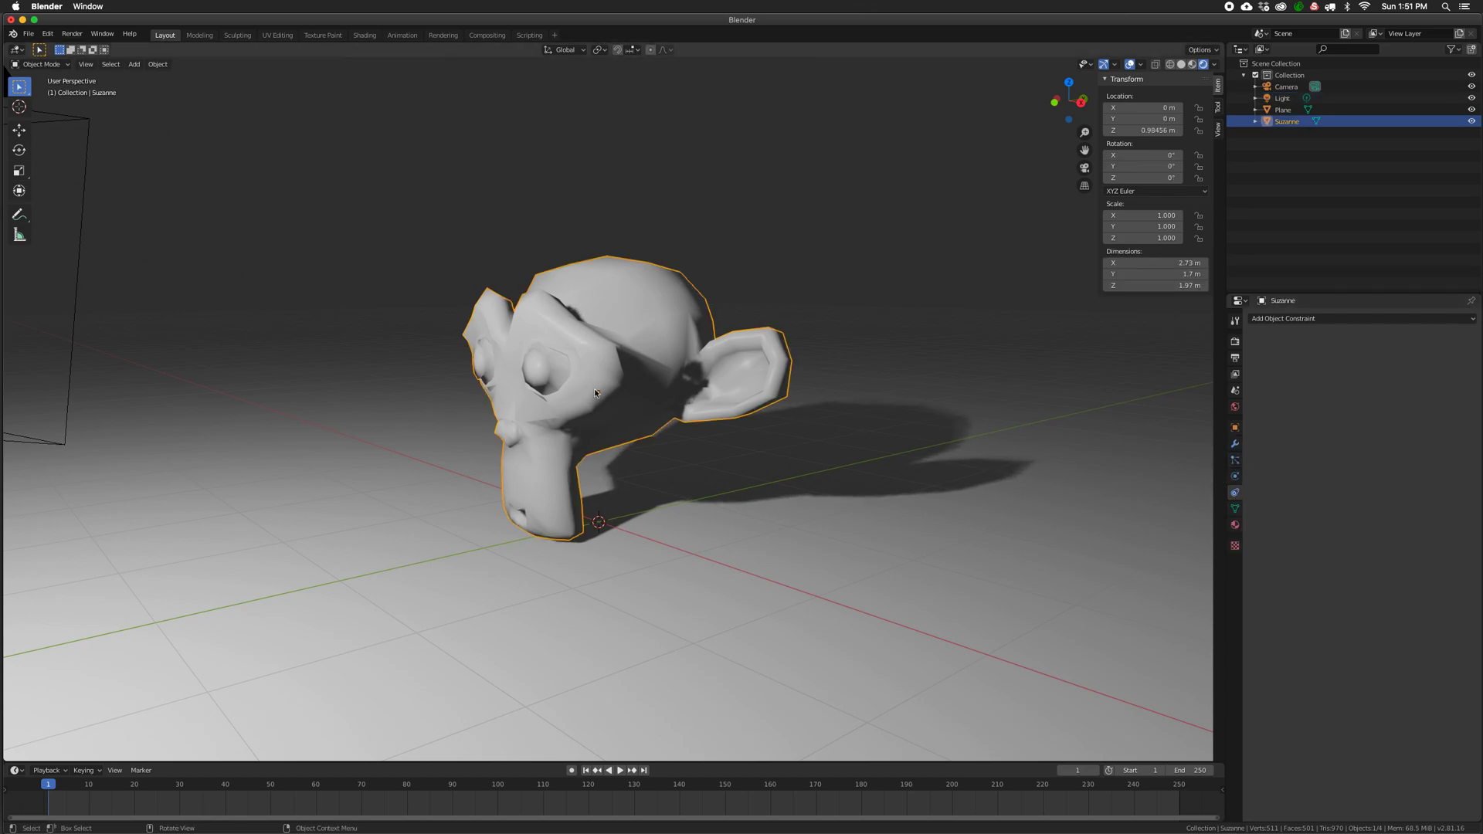
{"action": "left_click", "coordinate": [1235, 429]}
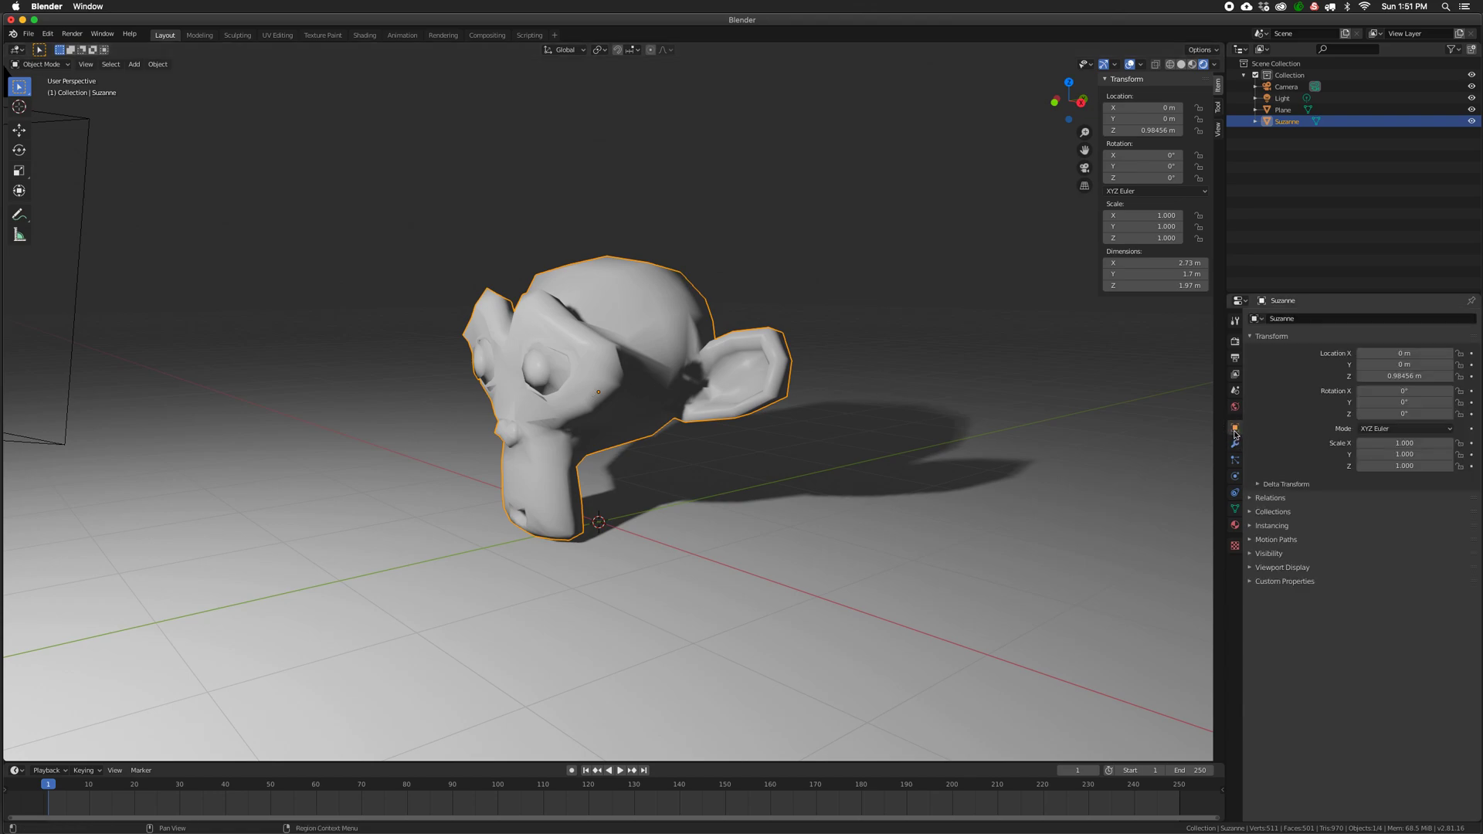
{"action": "left_click", "coordinate": [1234, 446]}
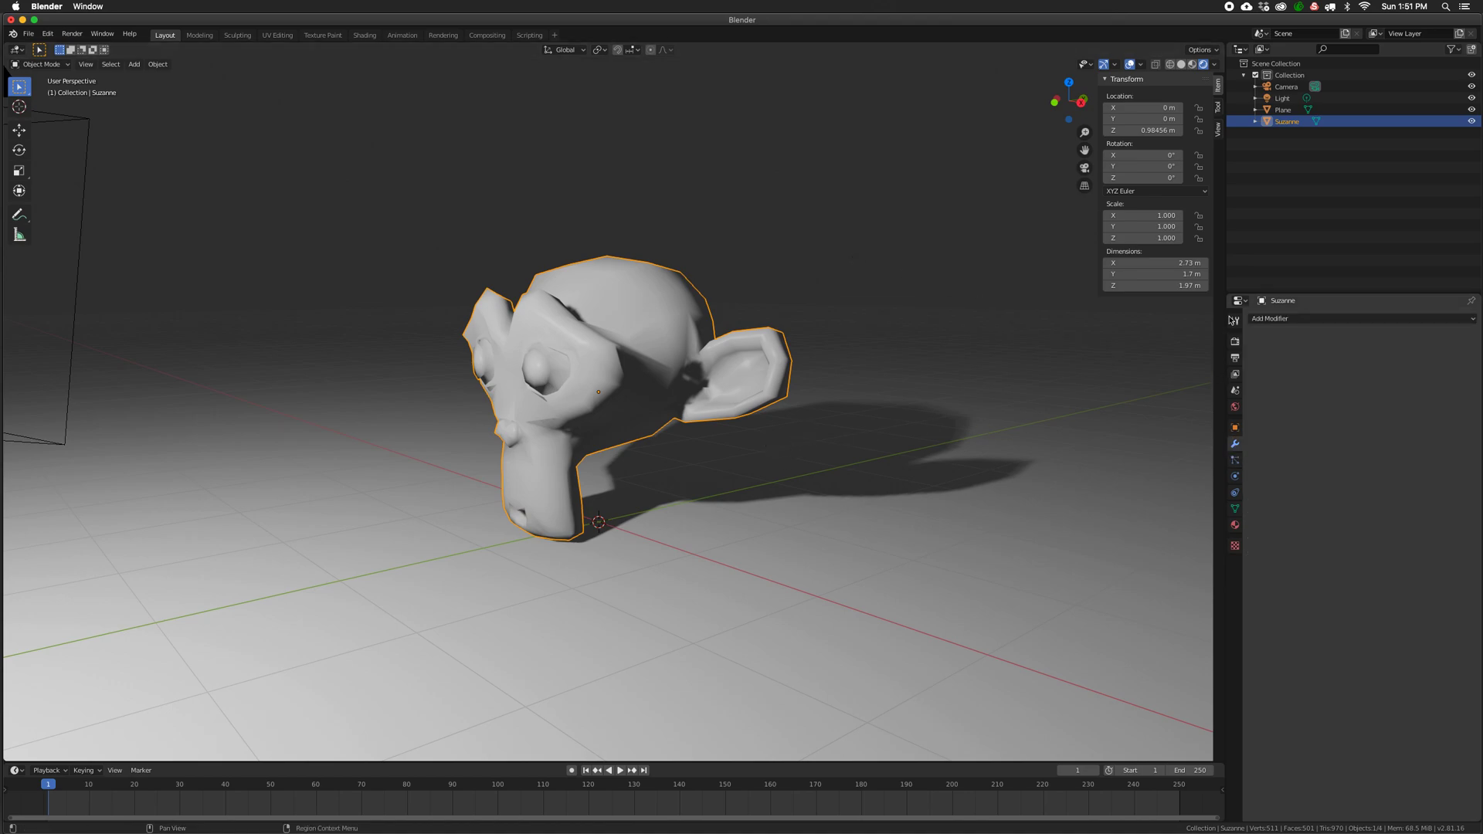
Deselect the monkey head and select the camera to compare which property categories it offers.
{"action": "left_click", "coordinate": [896, 263]}
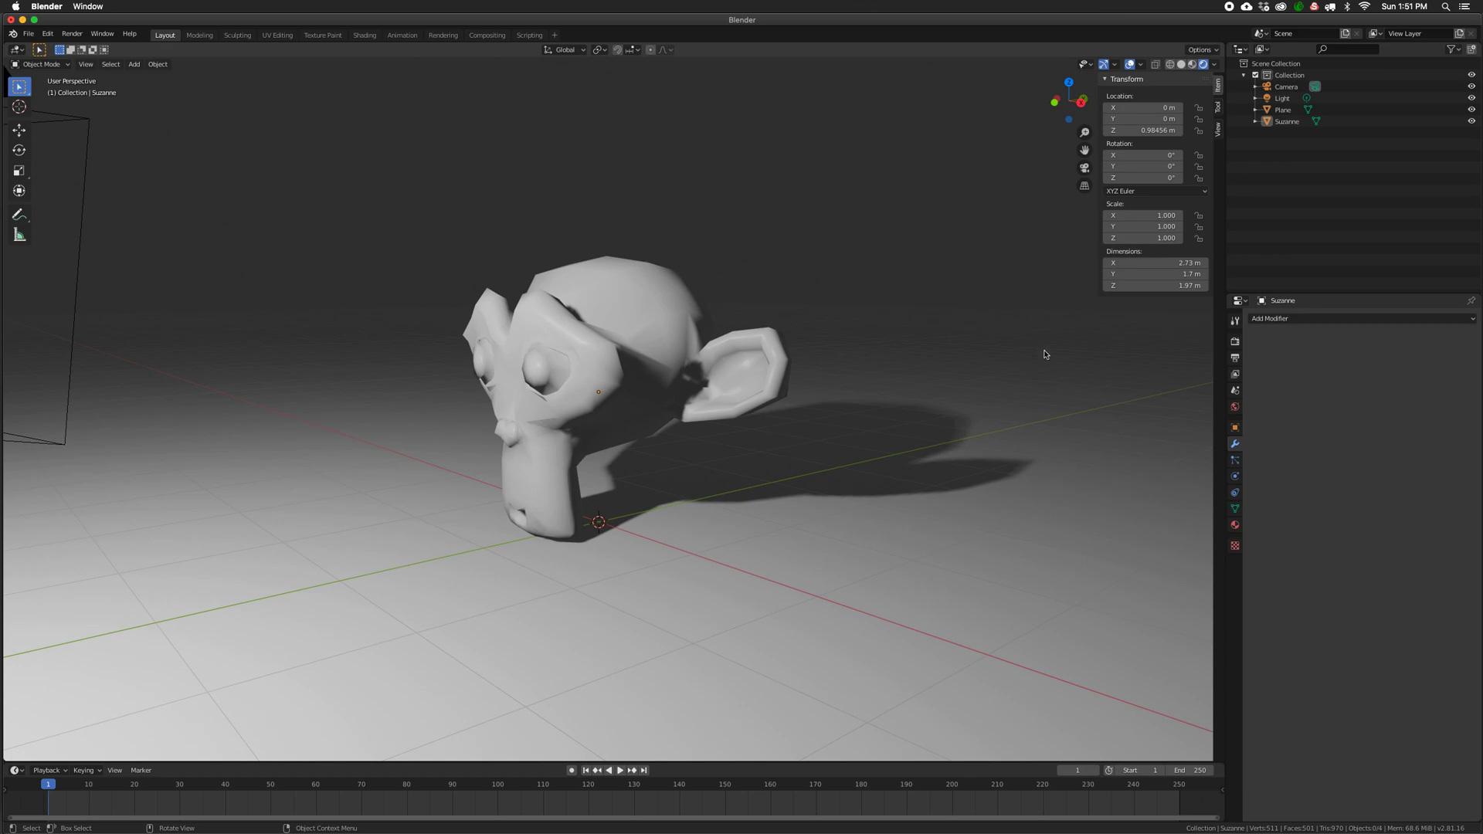
{"action": "left_click", "coordinate": [1291, 100]}
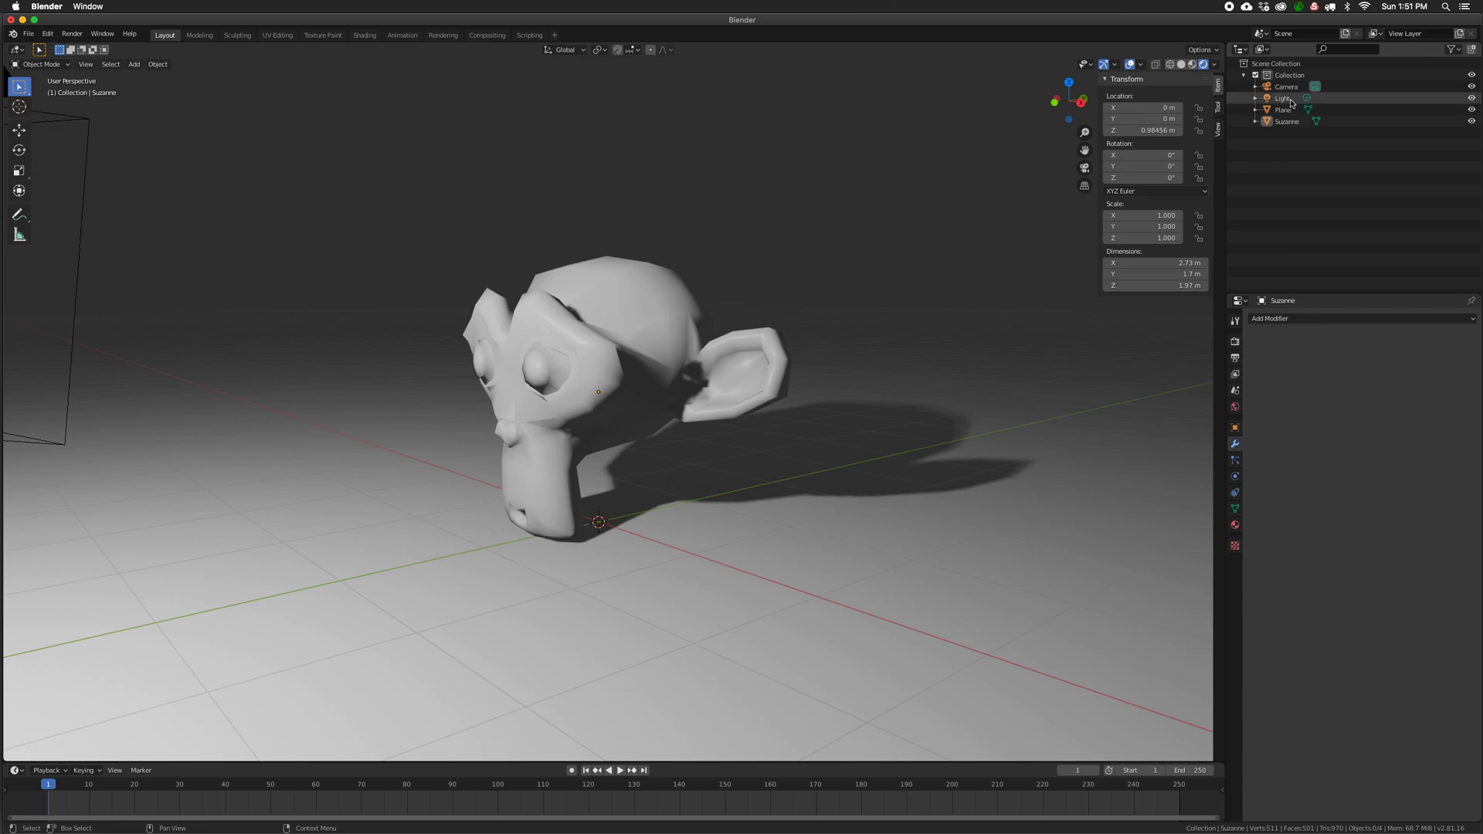
{"action": "left_click", "coordinate": [1287, 88]}
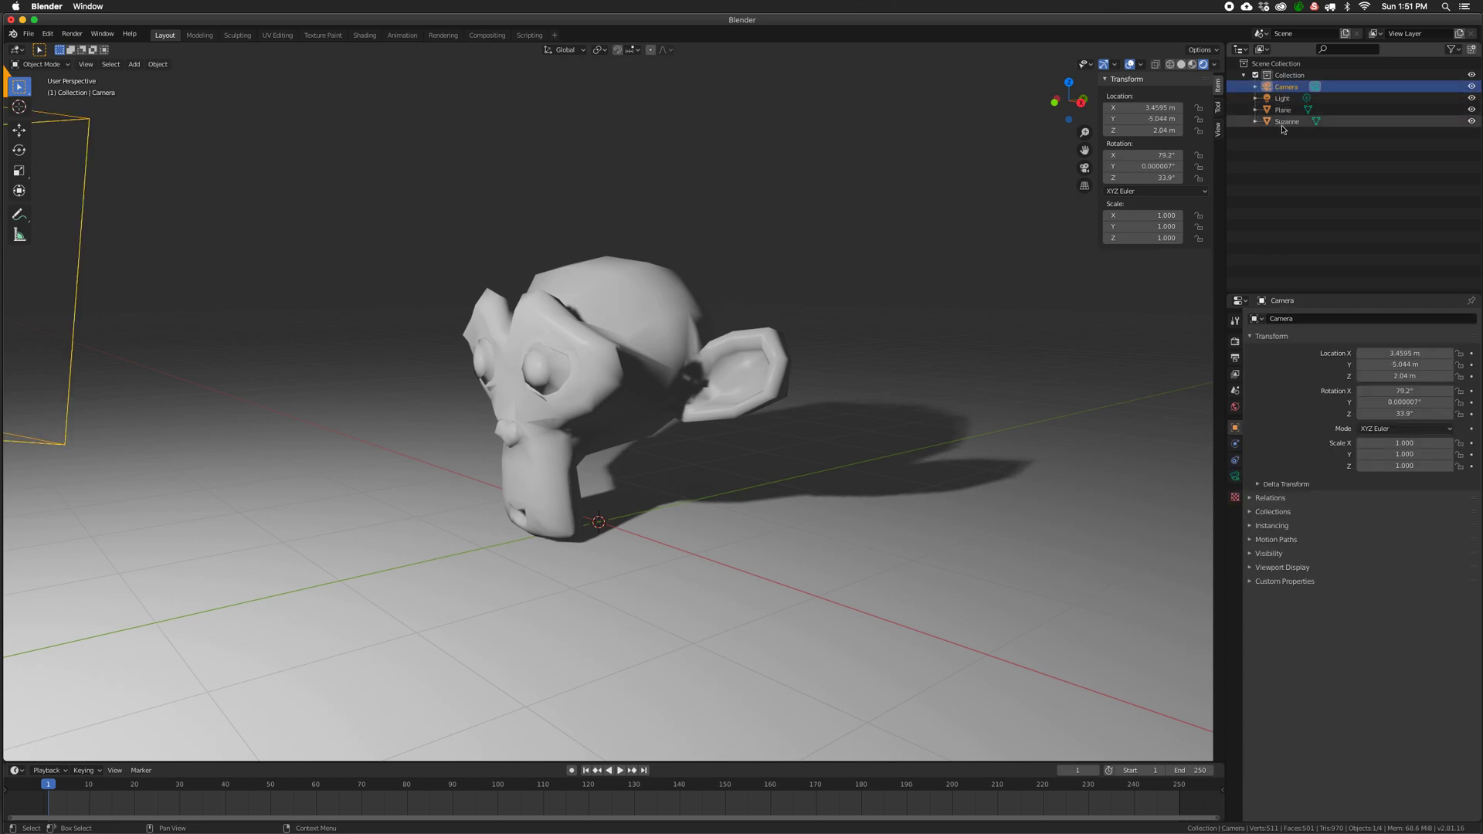
Reselect Suzanne and display its modifier properties, ready for adding a modifier.
{"action": "left_click", "coordinate": [1284, 122]}
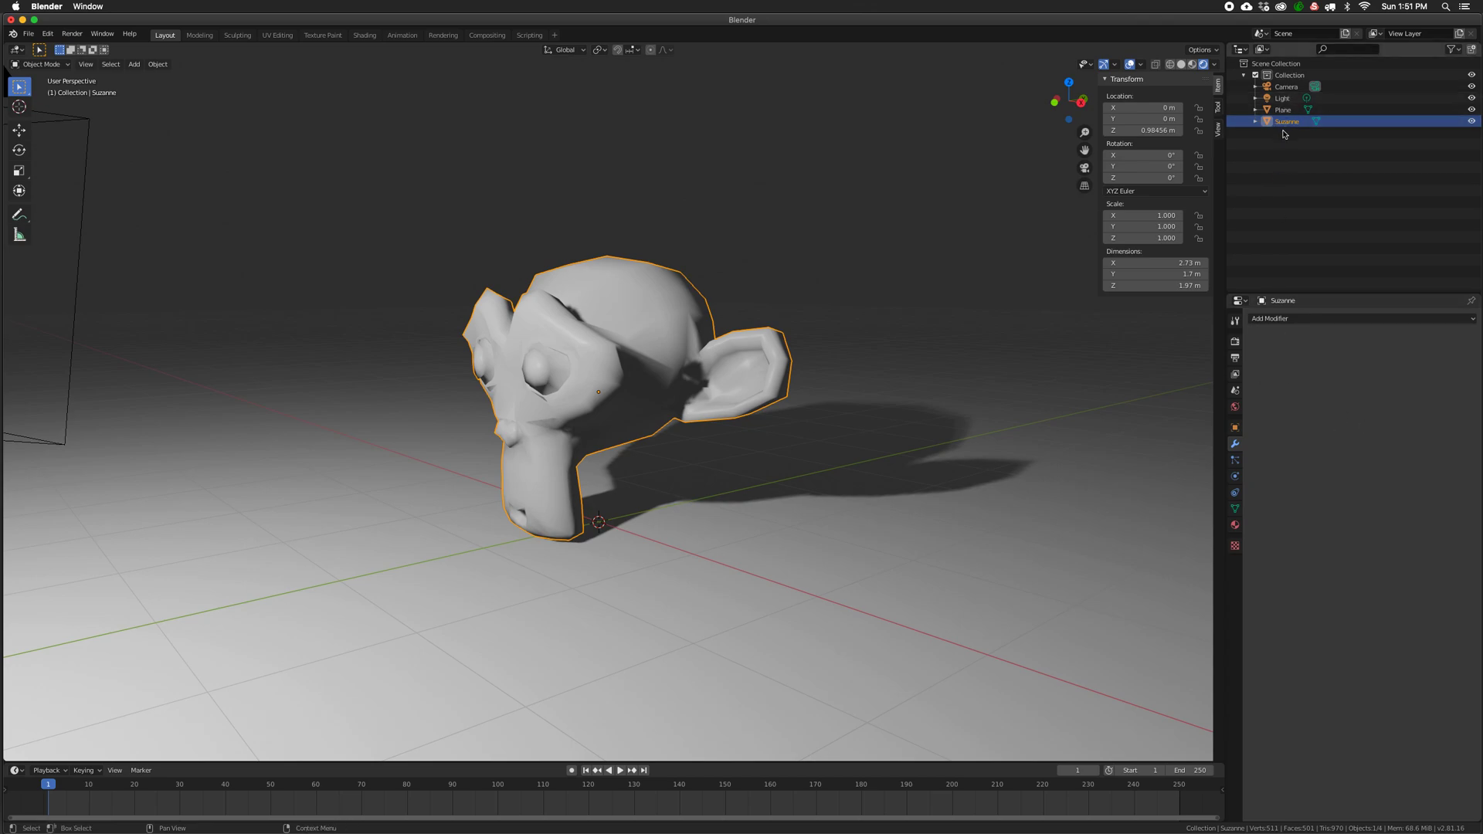
{"action": "left_click", "coordinate": [1235, 428]}
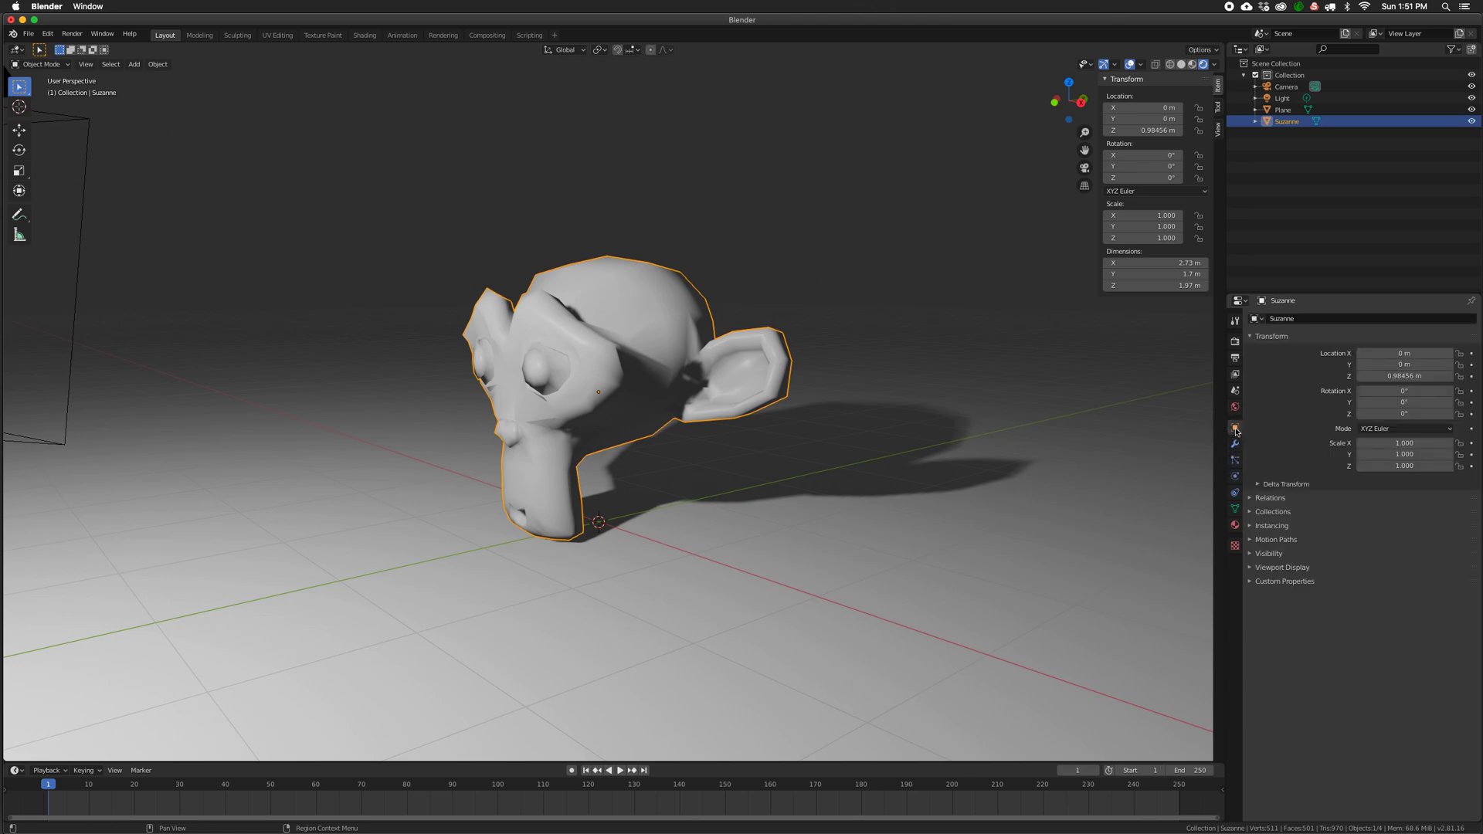
{"action": "left_click", "coordinate": [1234, 445]}
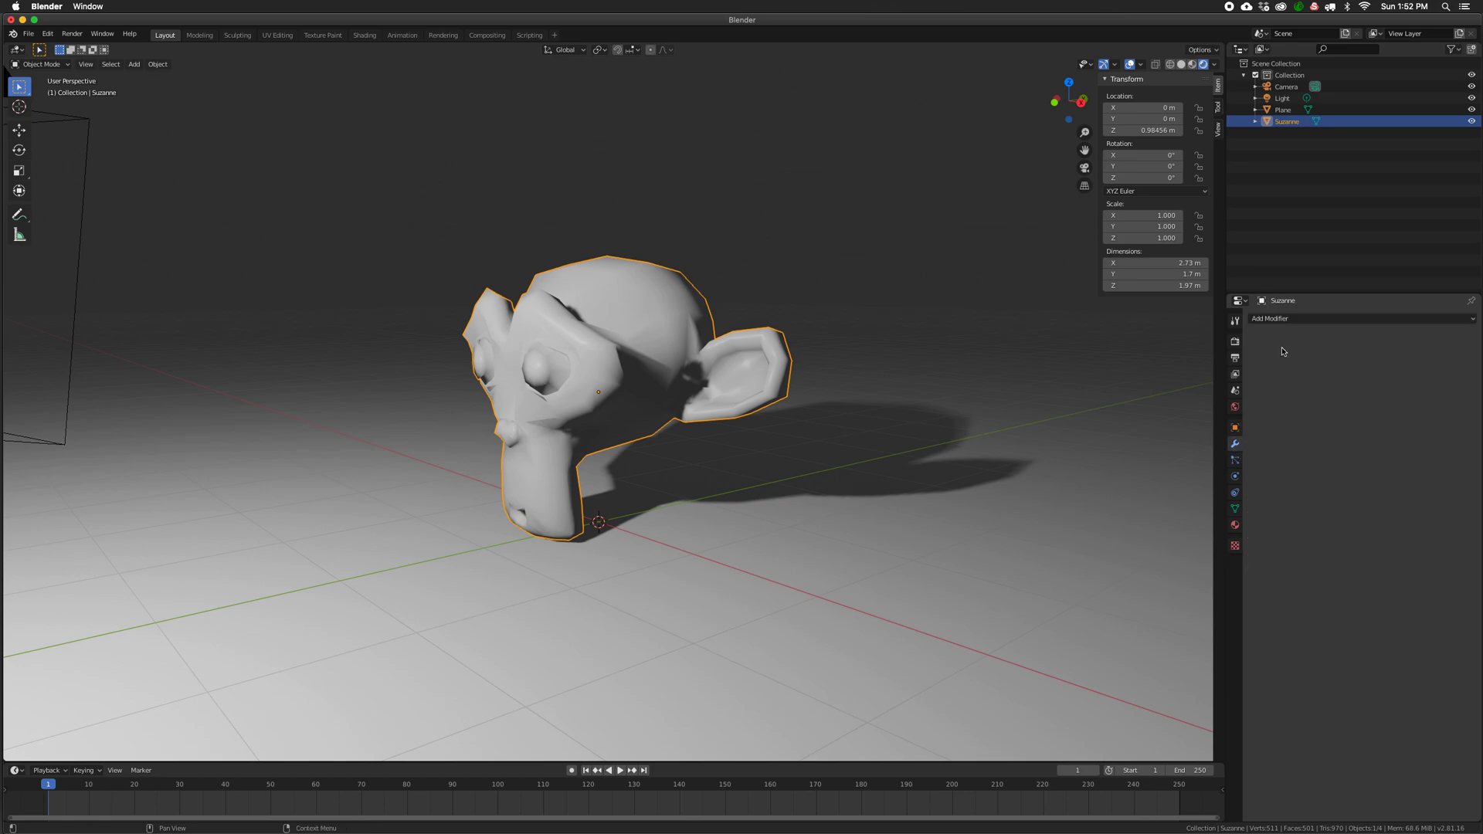